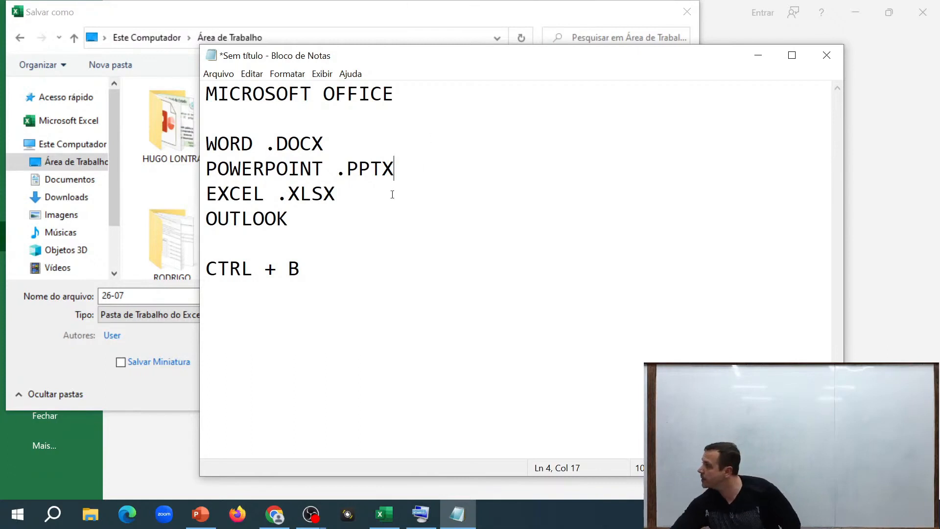
Switch to Excel's save dialog and save the workbook as 26-07 to Área de Trabalho in .xlsx format.
{"action": "left_click", "coordinate": [72, 367]}
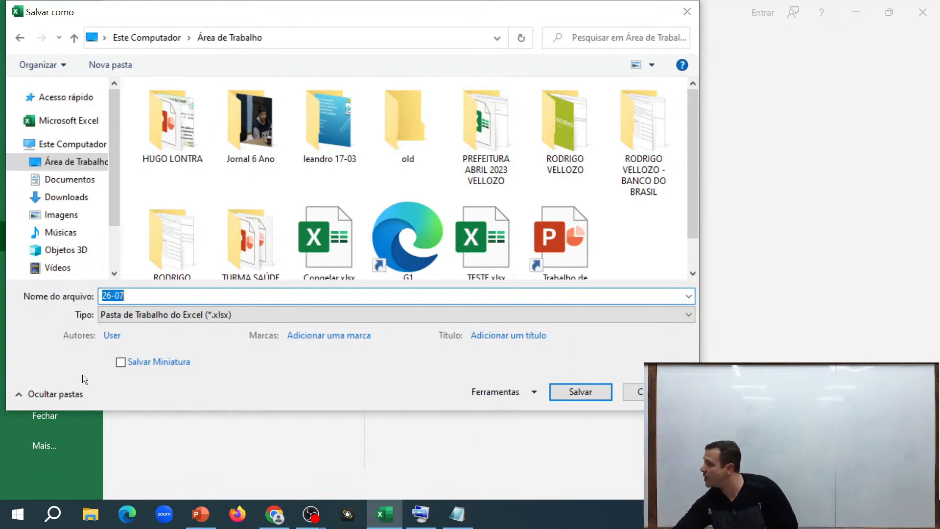
{"action": "left_click", "coordinate": [566, 394]}
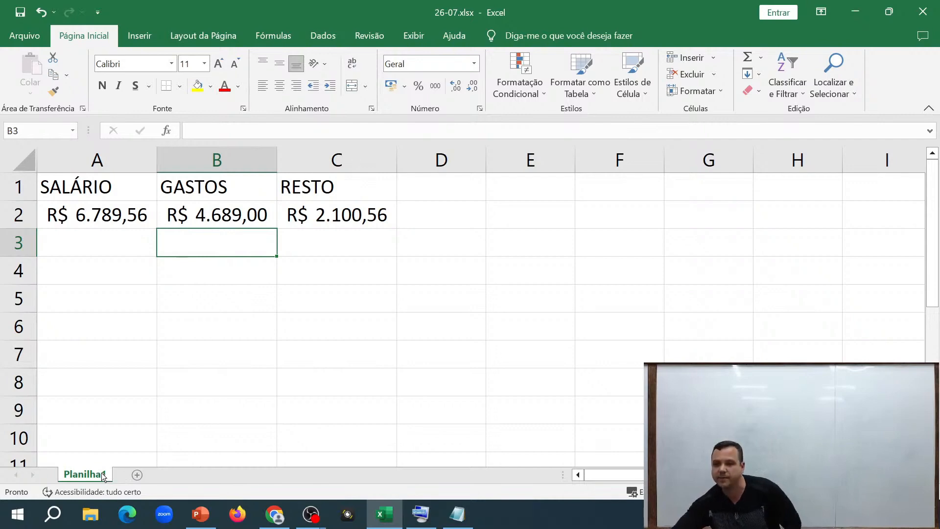
Add a new worksheet after Planilha1 and switch back and forth between the two sheets, ending on Planilha1.
{"action": "left_click", "coordinate": [139, 473]}
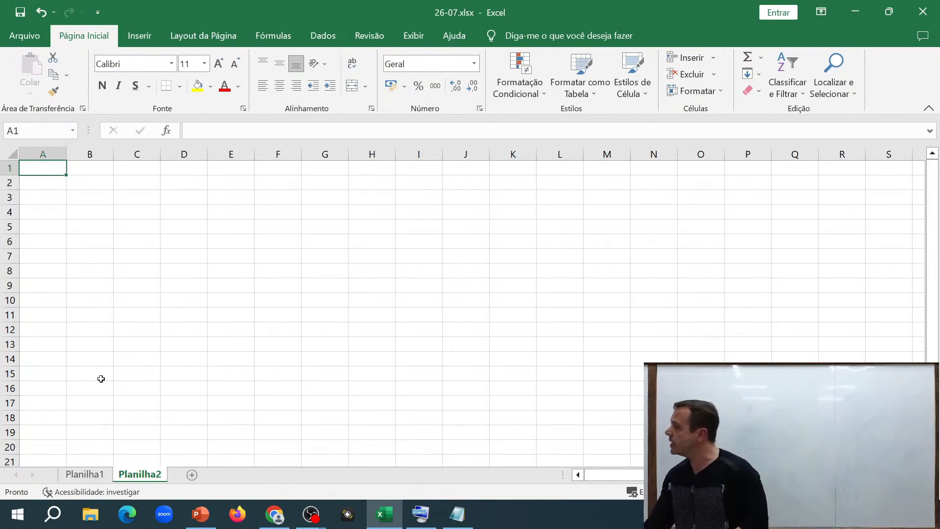
{"action": "left_click", "coordinate": [98, 472]}
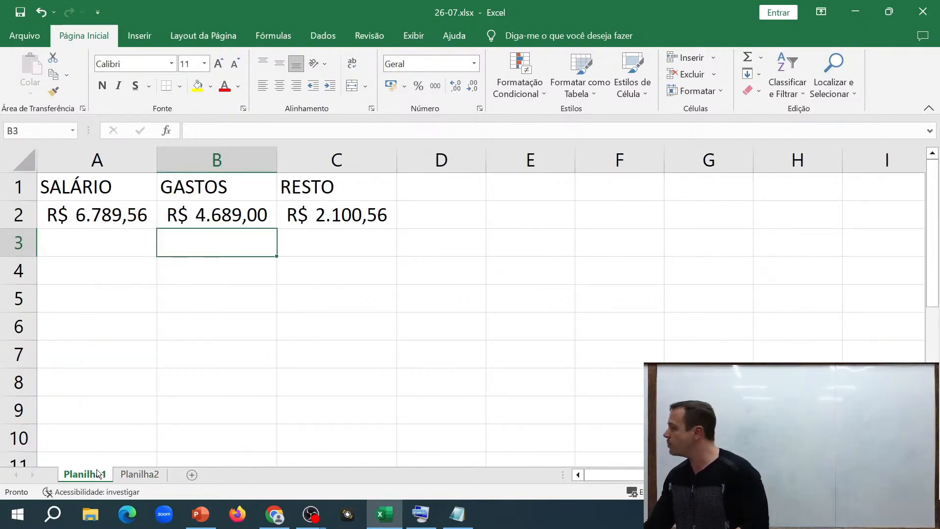
{"action": "left_click", "coordinate": [147, 475]}
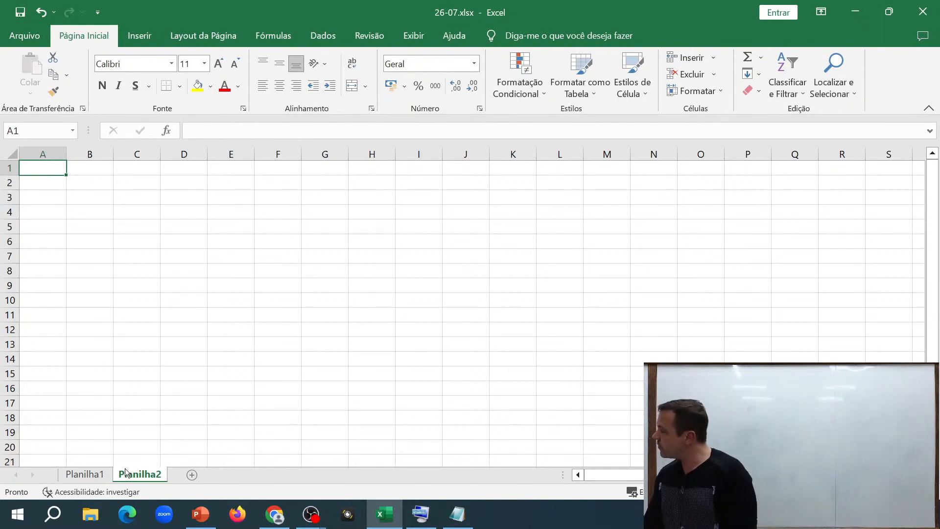
{"action": "left_click", "coordinate": [109, 474]}
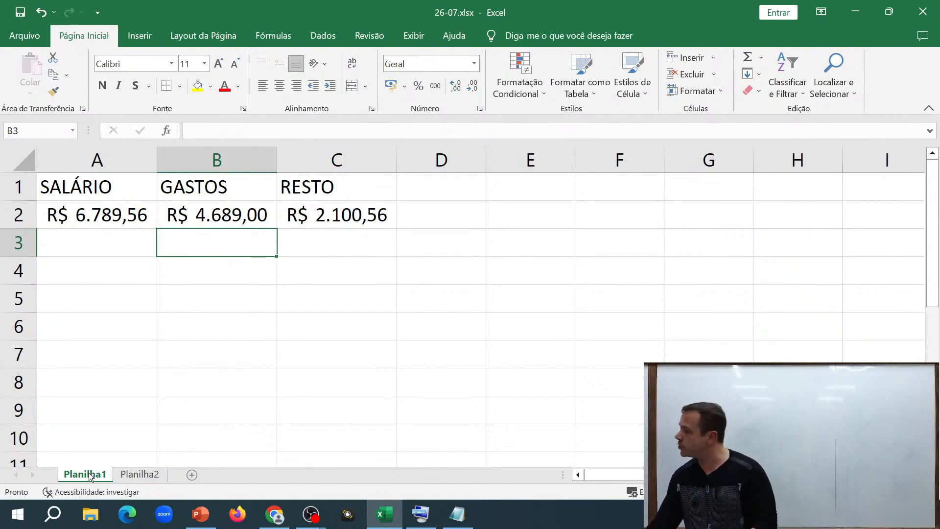
Rename the Planilha1 worksheet as EXEMPLO 1.
{"action": "right_click", "coordinate": [89, 475]}
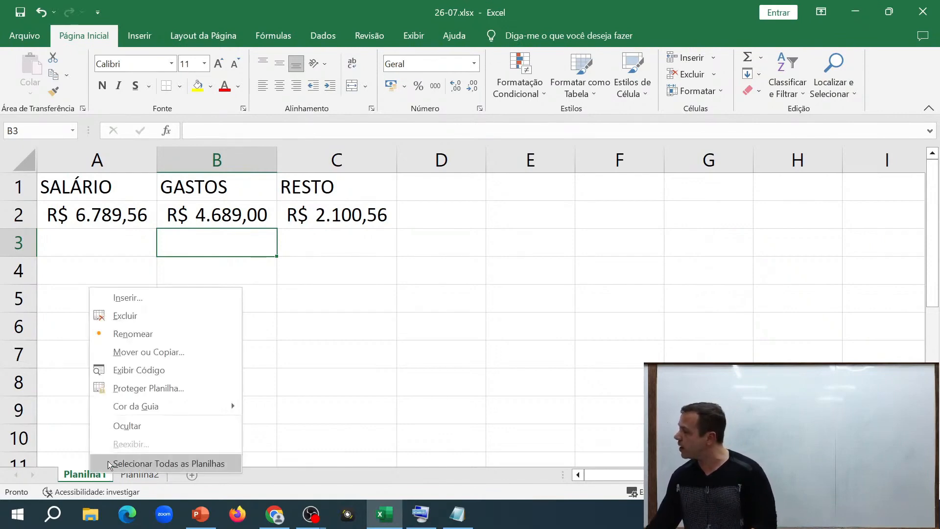
{"action": "left_click", "coordinate": [154, 334]}
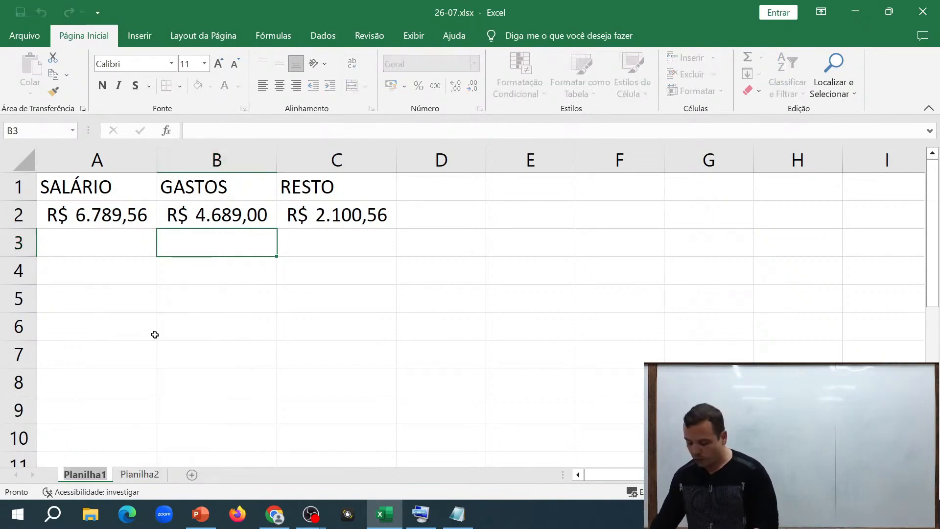
{"action": "type", "text": "eXE3"}
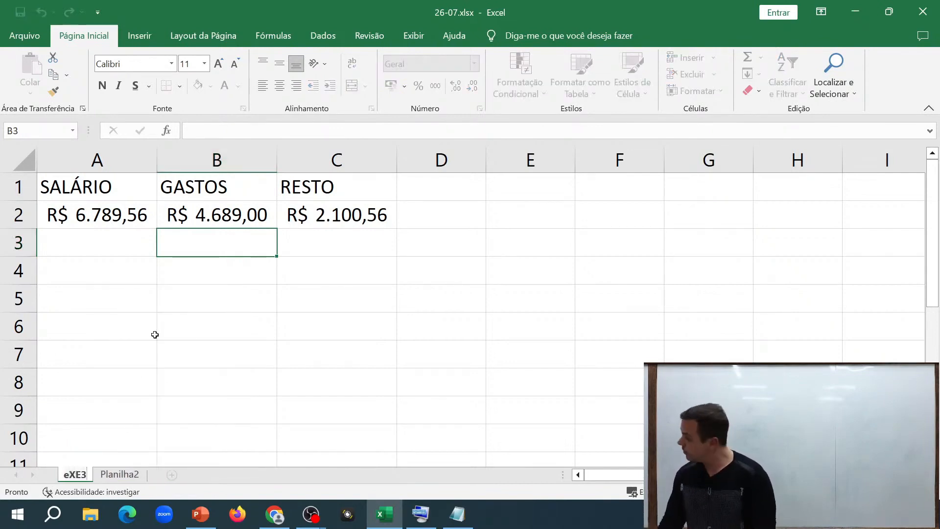
{"action": "key", "text": "BackSpace"}
{"action": "key", "text": "BackSpace"}
{"action": "key", "text": "BackSpace"}
{"action": "key", "text": "BackSpace"}
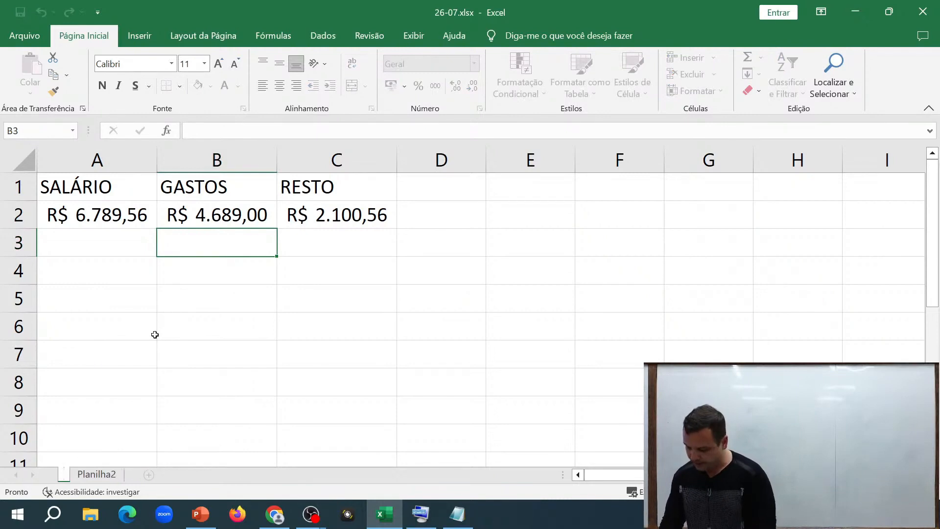
{"action": "type", "text": "EXEMPLO 1"}
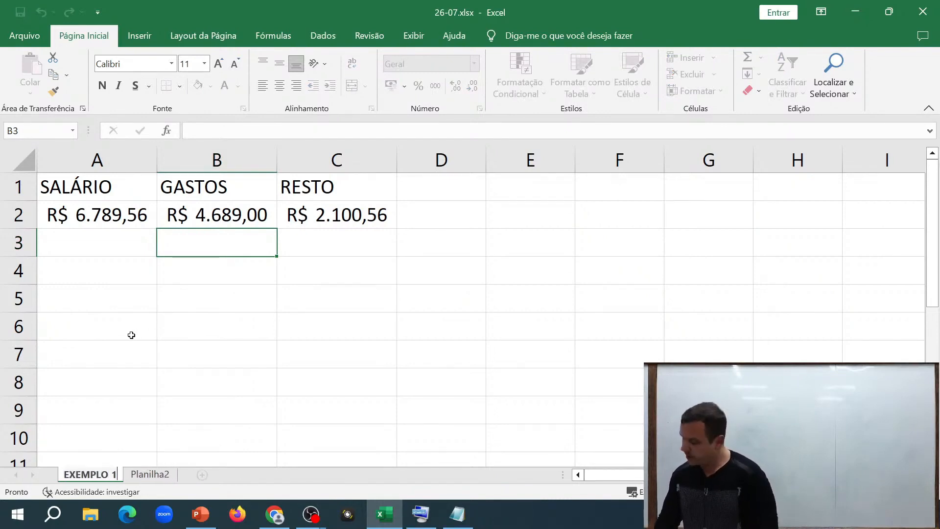
{"action": "key", "text": "Return"}
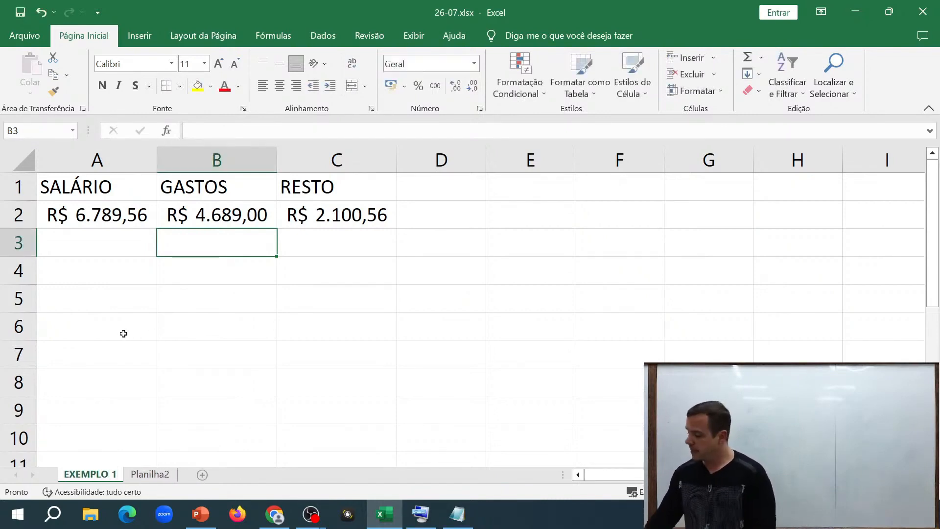
Rename the Planilha2 worksheet as EXEMPLO 2, all in capital letters.
{"action": "left_click", "coordinate": [152, 474]}
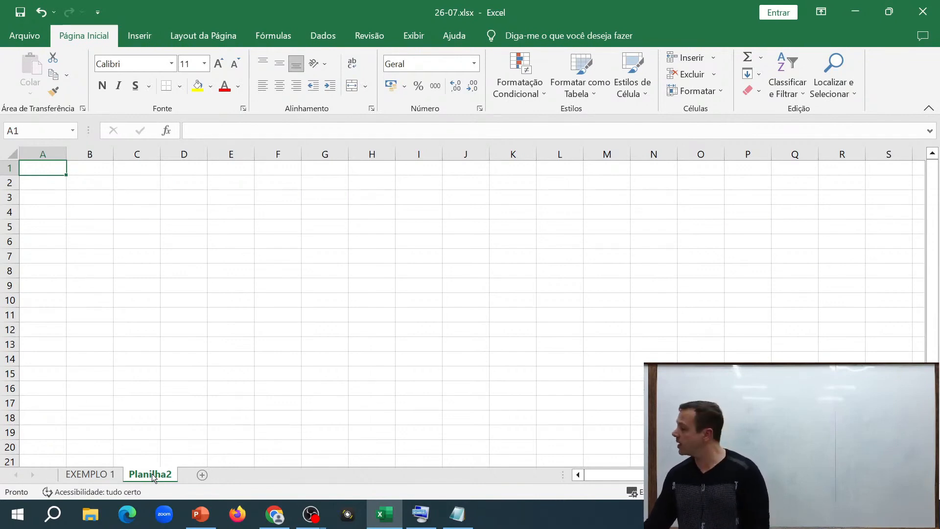
{"action": "double_click", "coordinate": [153, 474]}
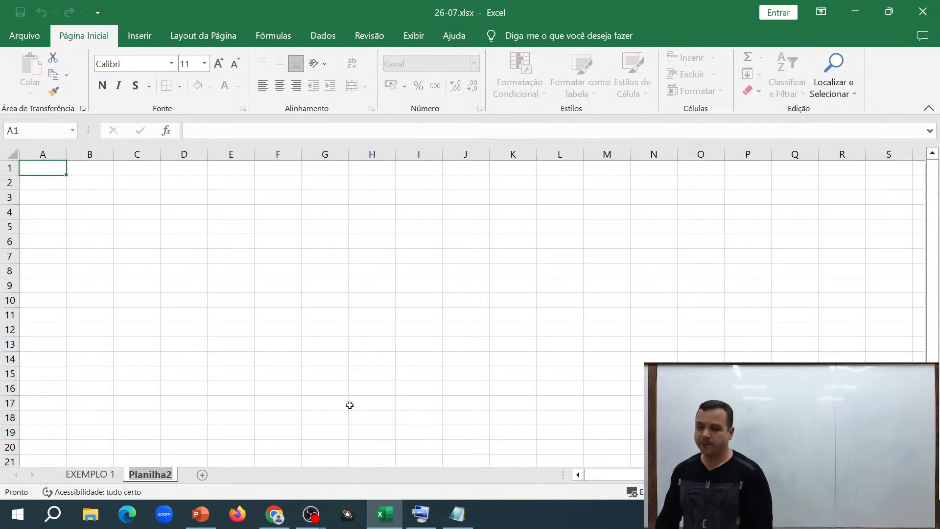
{"action": "type", "text": "eXEMPLO 2"}
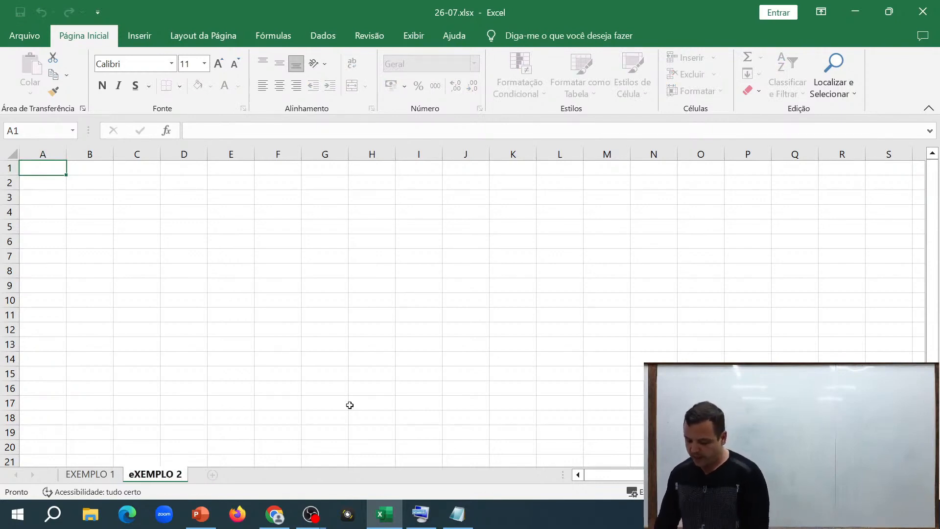
{"action": "key", "text": "Return"}
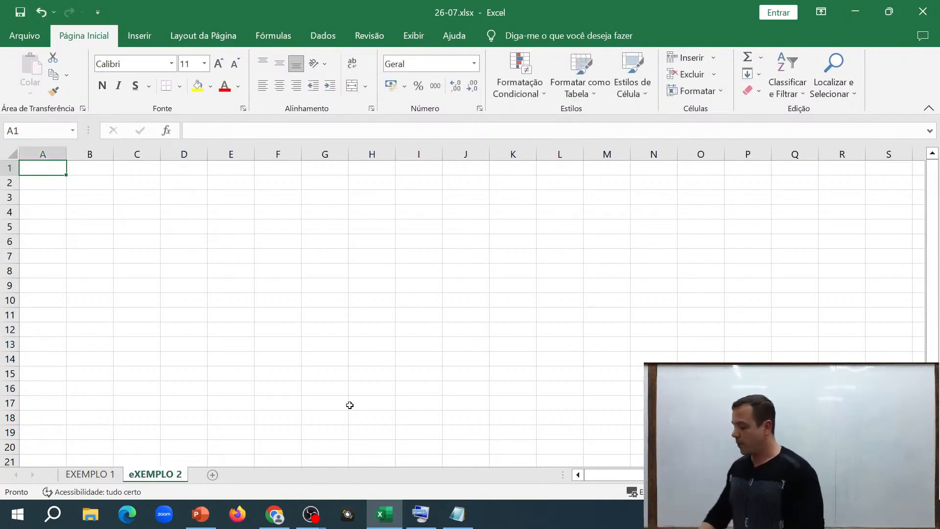
{"action": "double_click", "coordinate": [174, 473]}
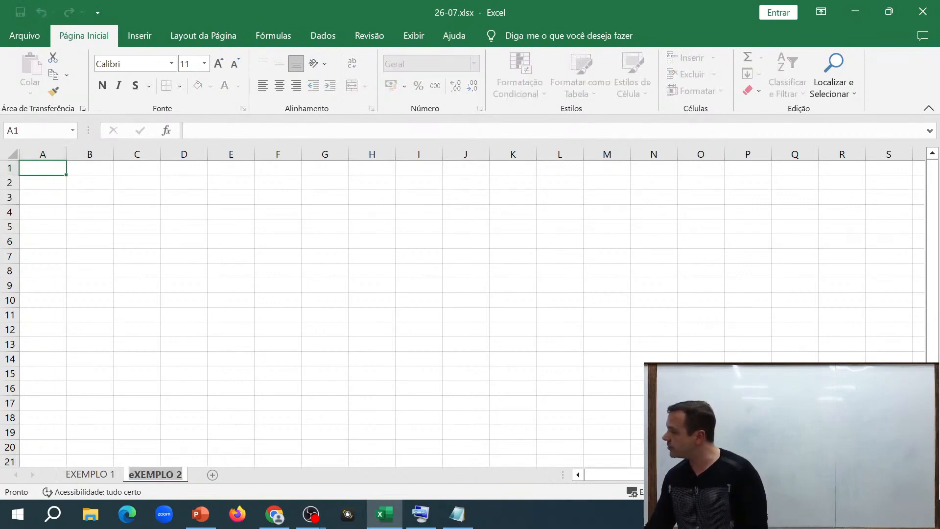
{"action": "left_click", "coordinate": [135, 475]}
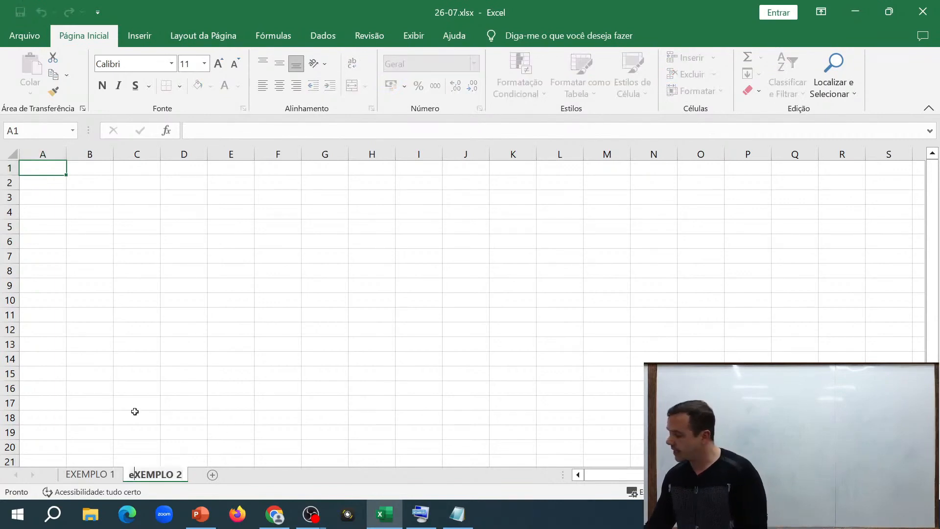
{"action": "key", "text": "BackSpace"}
{"action": "type", "text": "E"}
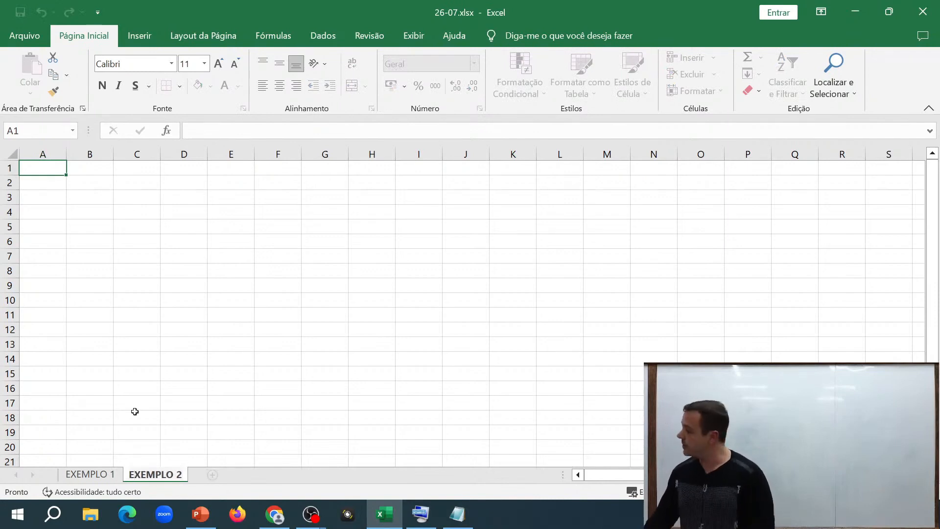
{"action": "left_click", "coordinate": [49, 169]}
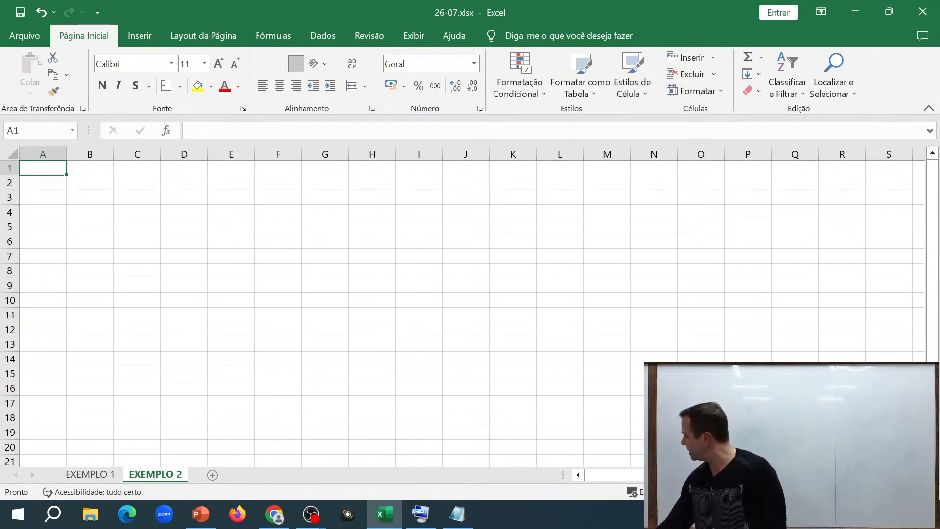
Enter the title LISTA DE SUPERMERCADO in cell A1 of the EXEMPLO 2 sheet.
{"action": "scroll", "coordinate": [463, 306], "scroll_direction": "up", "scroll_amount": 6}
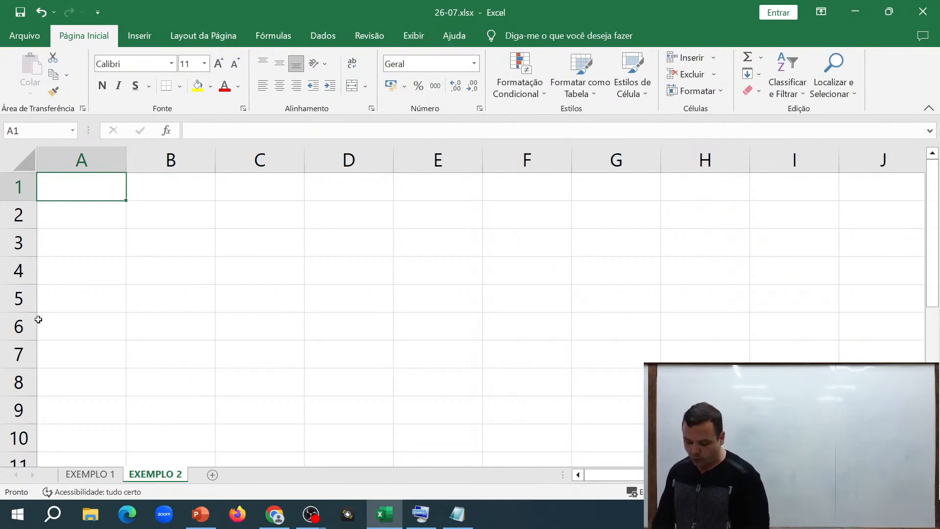
{"action": "type", "text": "LISRTA"}
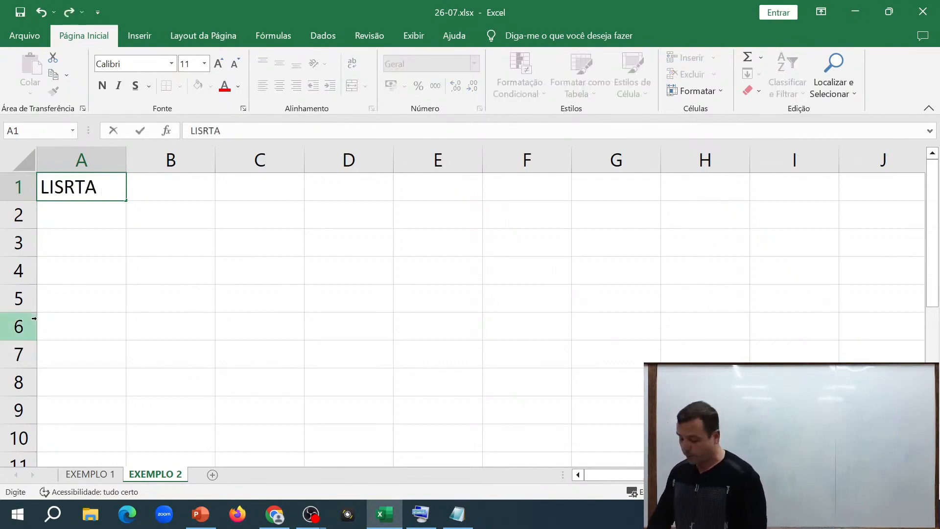
{"action": "key", "text": "BackSpace"}
{"action": "key", "text": "BackSpace"}
{"action": "key", "text": "BackSpace"}
{"action": "key", "text": "BackSpace"}
{"action": "type", "text": "T"}
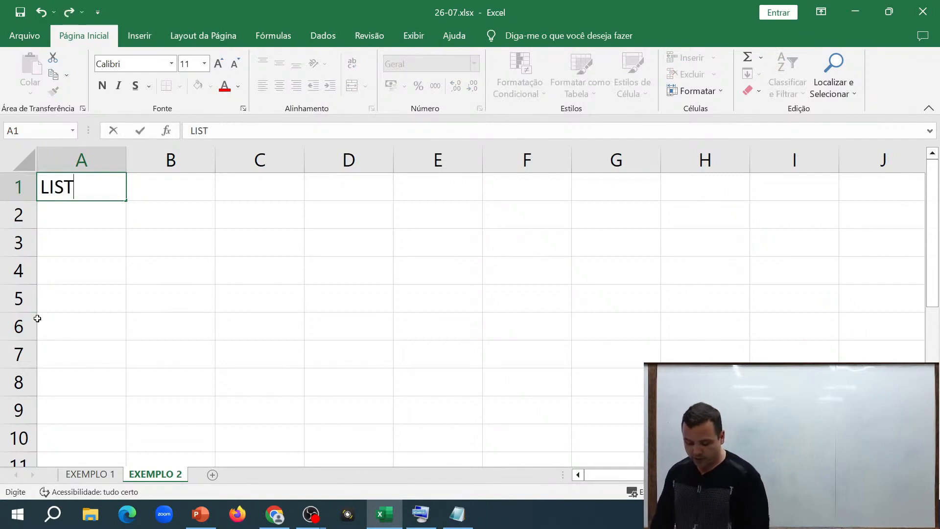
{"action": "type", "text": "A DE"}
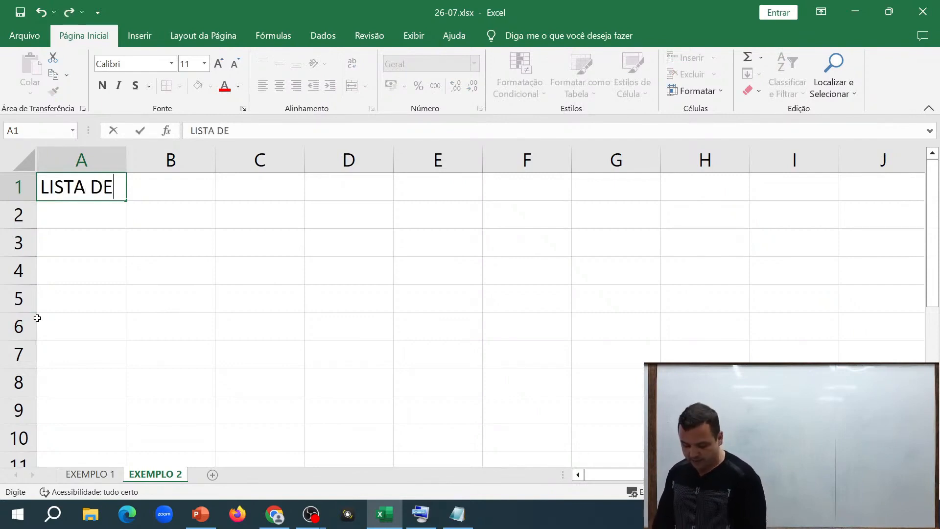
{"action": "type", "text": " SUPERMERCADO"}
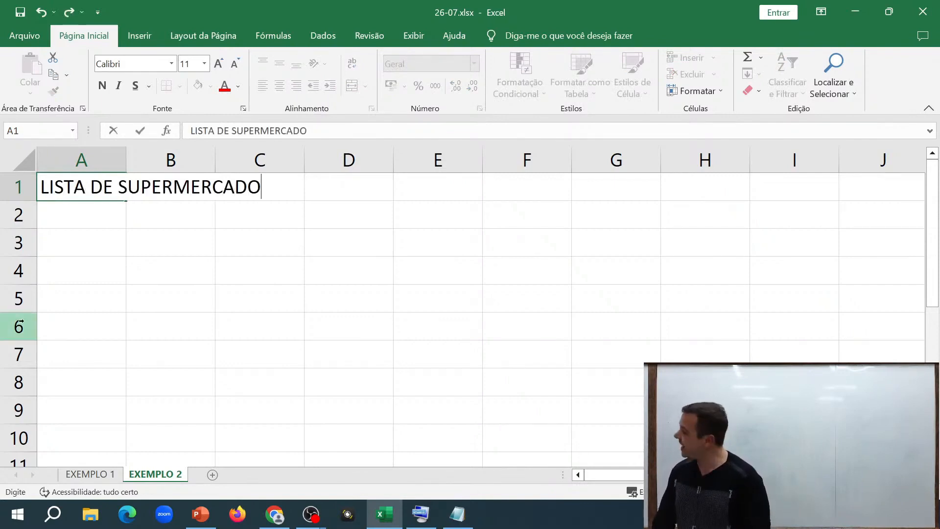
{"action": "key", "text": "Return"}
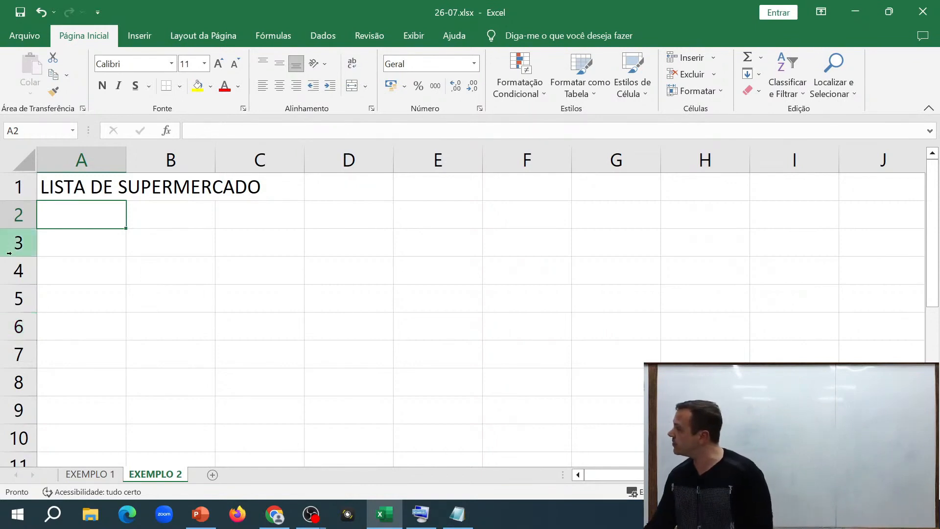
Enter TESTE in cell B1 and widen column A until the whole title in A1 fits.
{"action": "left_click", "coordinate": [173, 191]}
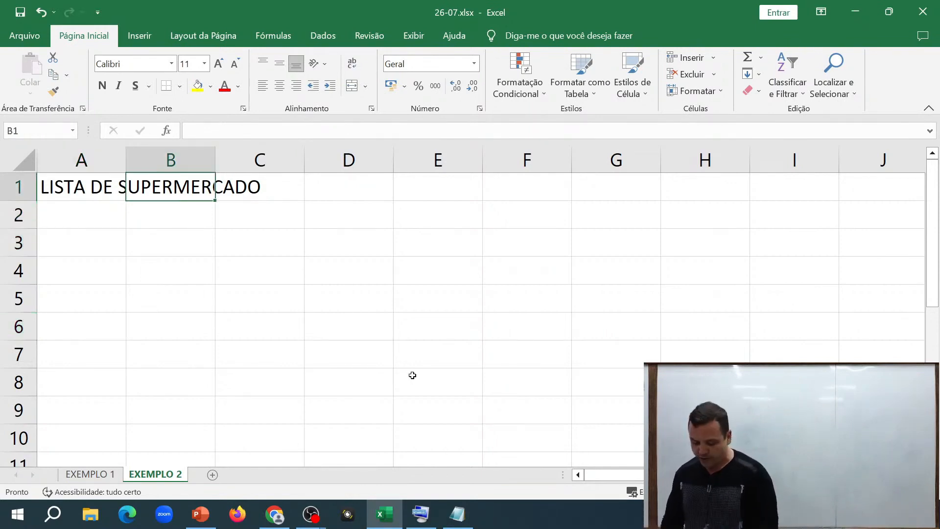
{"action": "type", "text": "TESTE"}
{"action": "key", "text": "Return"}
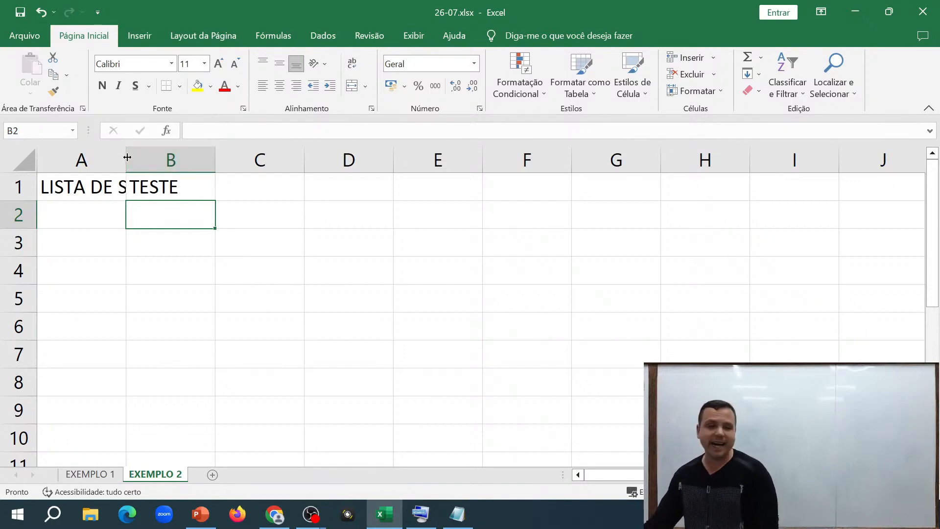
{"action": "left_click_drag", "start_coordinate": [126, 157], "coordinate": [288, 184]}
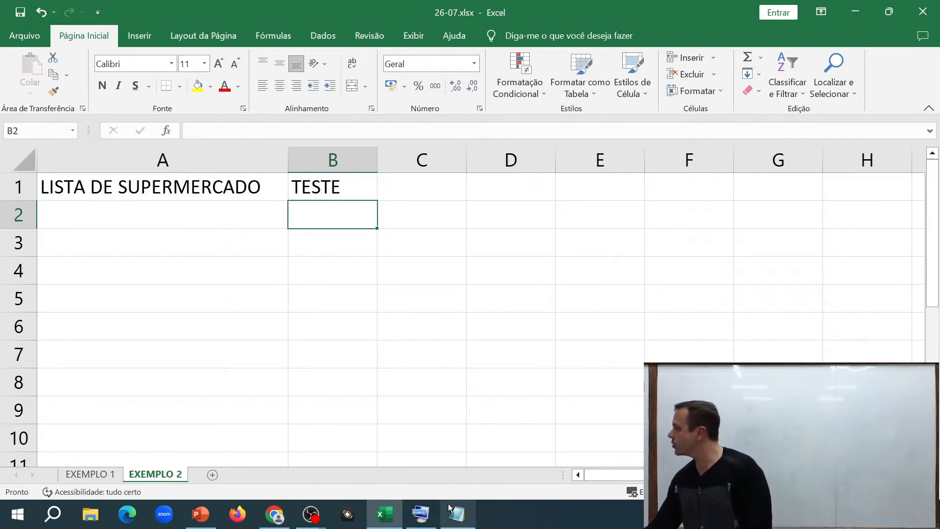
With the on-screen keyboard and its caps lock off, undo the last two width changes of column A, and autofit the column to its title.
{"action": "left_click", "coordinate": [421, 514]}
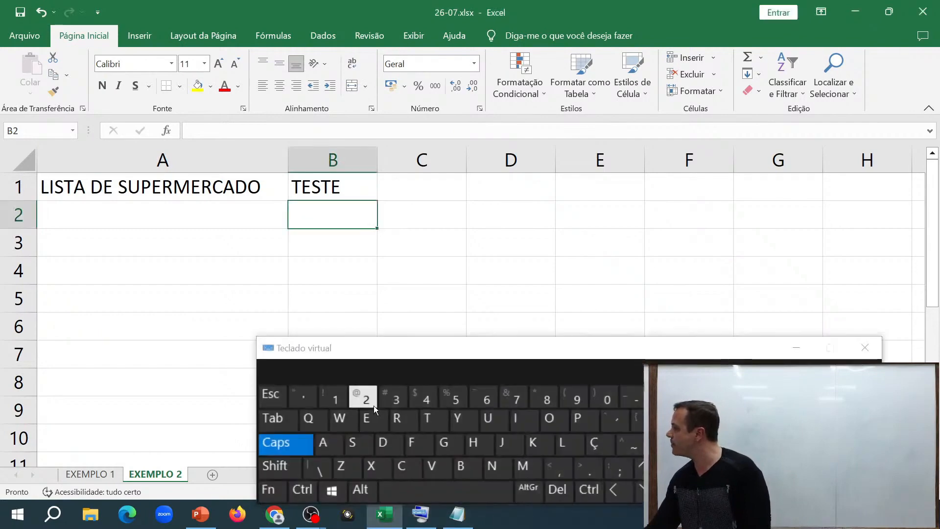
{"action": "left_click_drag", "start_coordinate": [400, 355], "coordinate": [395, 292]}
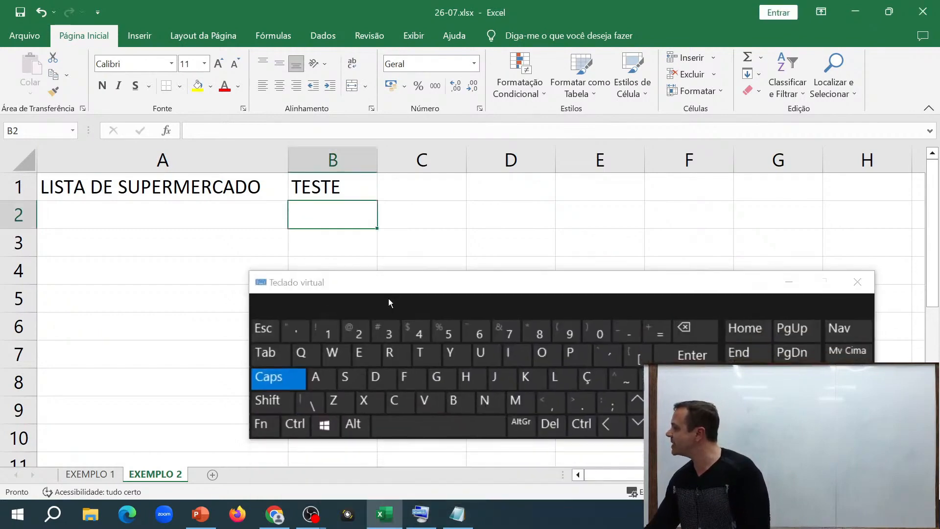
{"action": "left_click", "coordinate": [276, 376]}
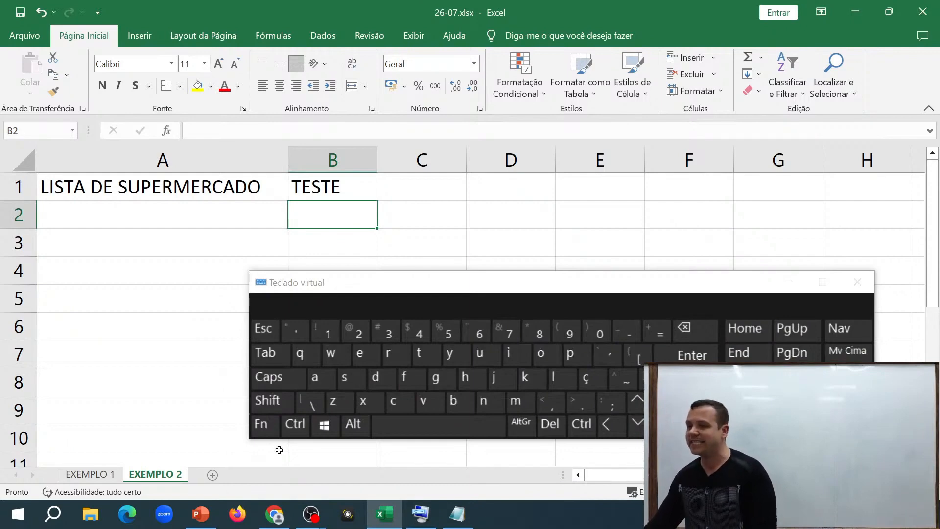
{"action": "left_click", "coordinate": [301, 429]}
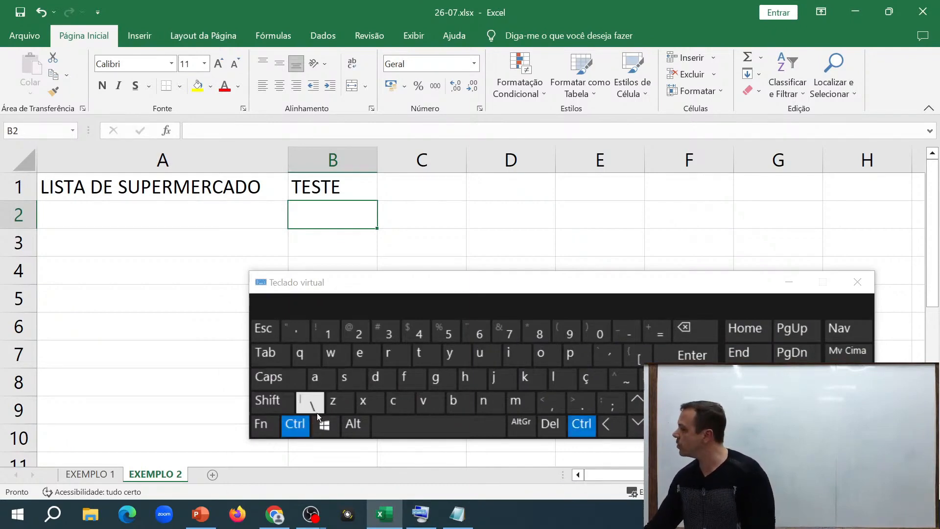
{"action": "left_click", "coordinate": [334, 406]}
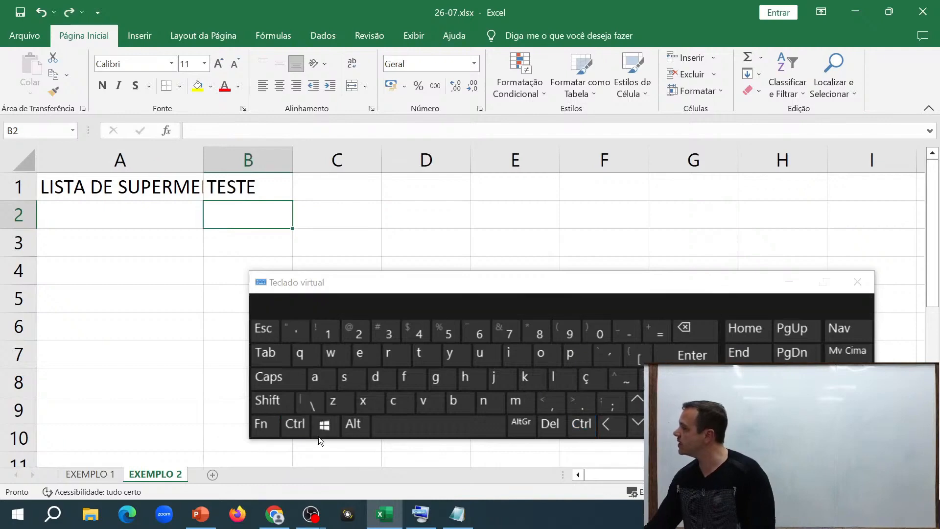
{"action": "left_click", "coordinate": [302, 429]}
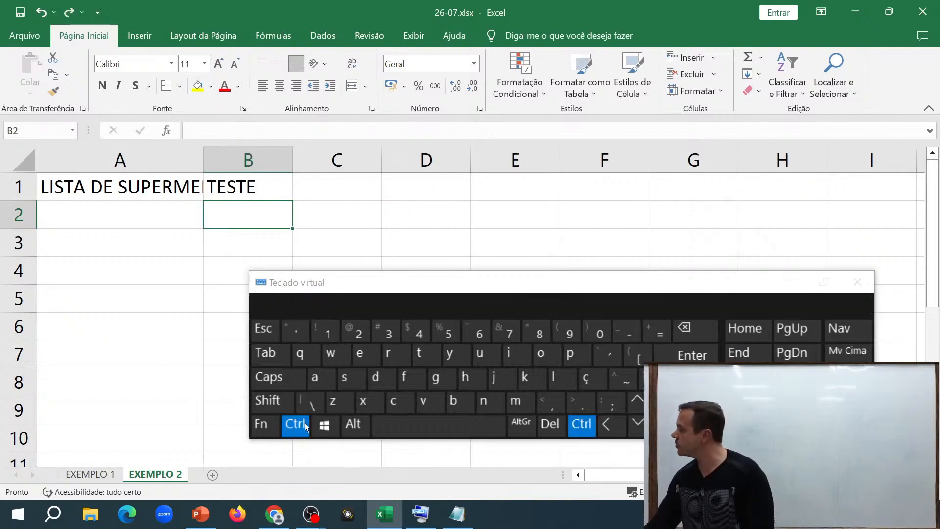
{"action": "left_click", "coordinate": [327, 406]}
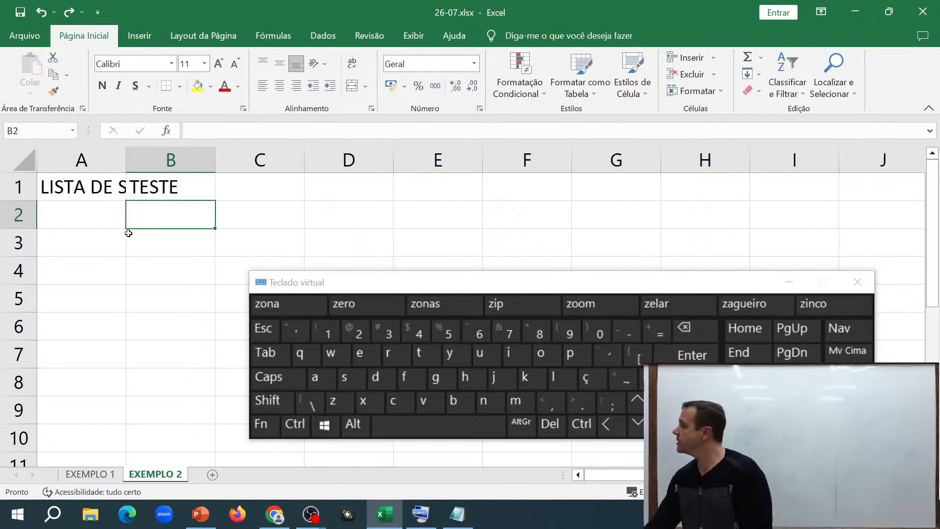
{"action": "double_click", "coordinate": [126, 159]}
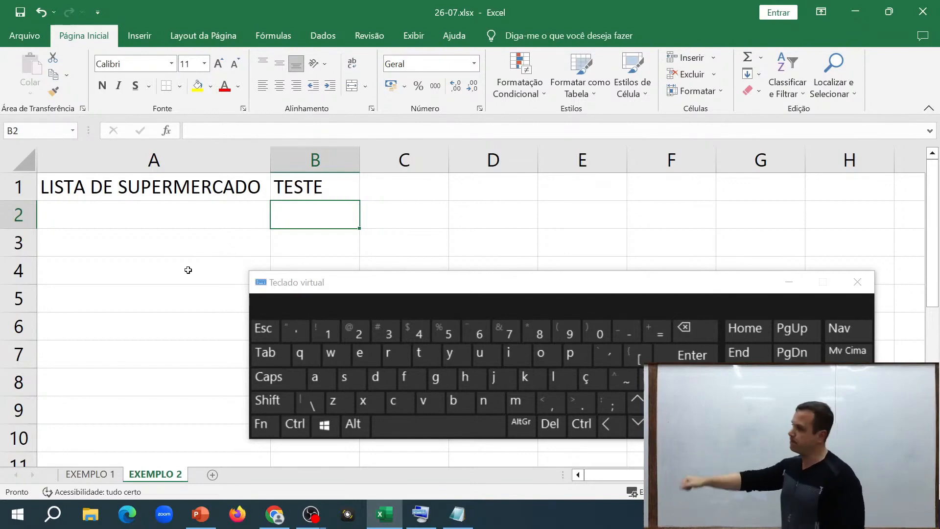
Clear TESTE from cell B1 and narrow column A to about half its width.
{"action": "left_click", "coordinate": [274, 189]}
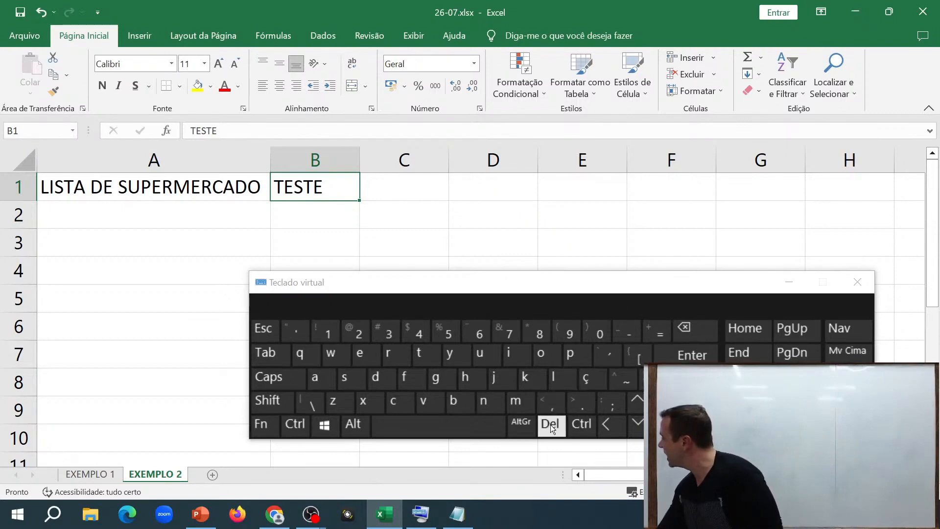
{"action": "left_click", "coordinate": [558, 433]}
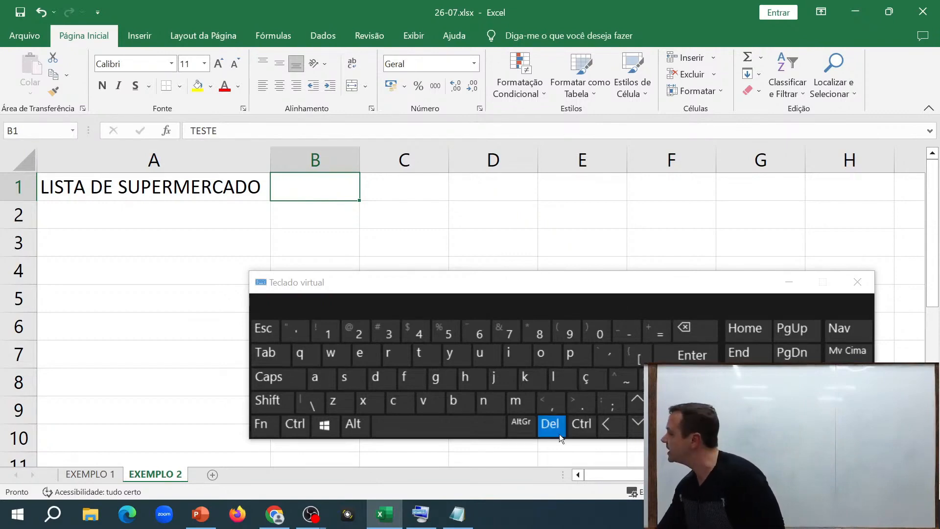
{"action": "left_click_drag", "start_coordinate": [271, 160], "coordinate": [151, 162]}
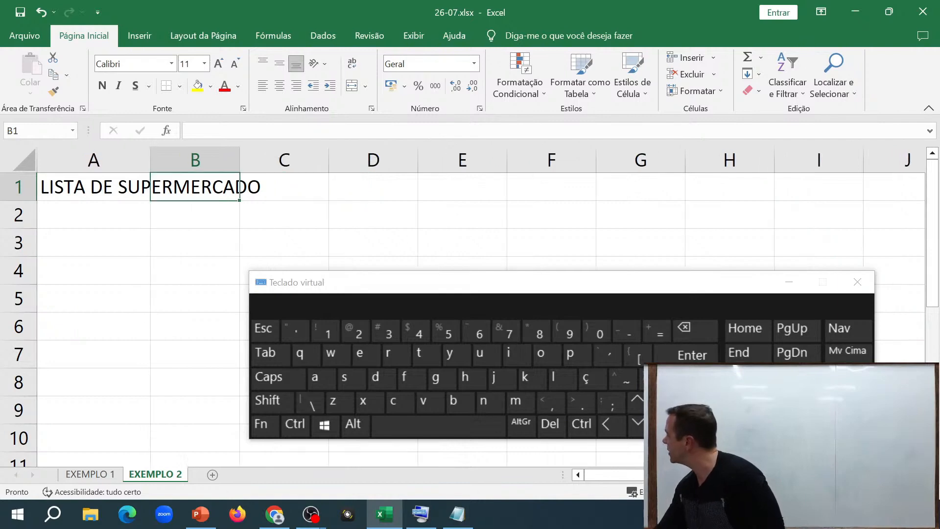
Minimise the on-screen keyboard so that it no longer covers the worksheet.
{"action": "key", "text": "alt+Tab"}
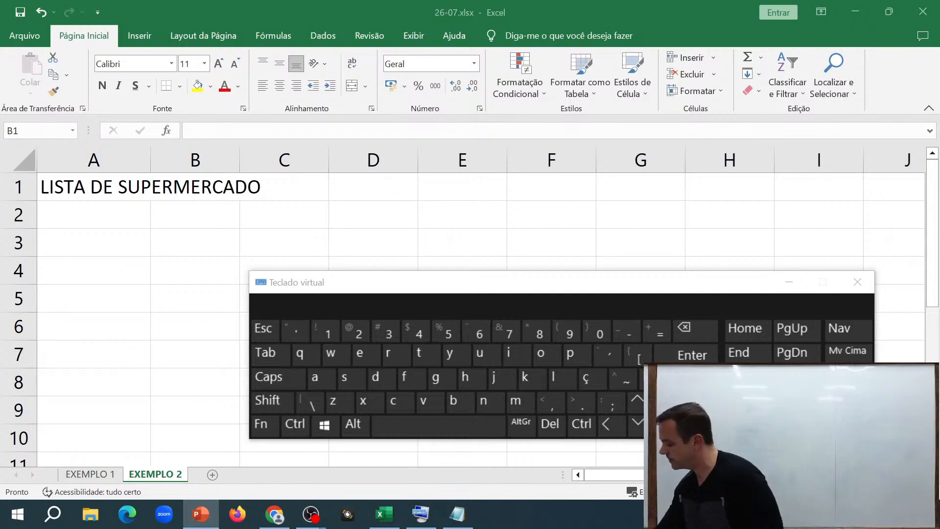
{"action": "key", "text": "alt+Tab"}
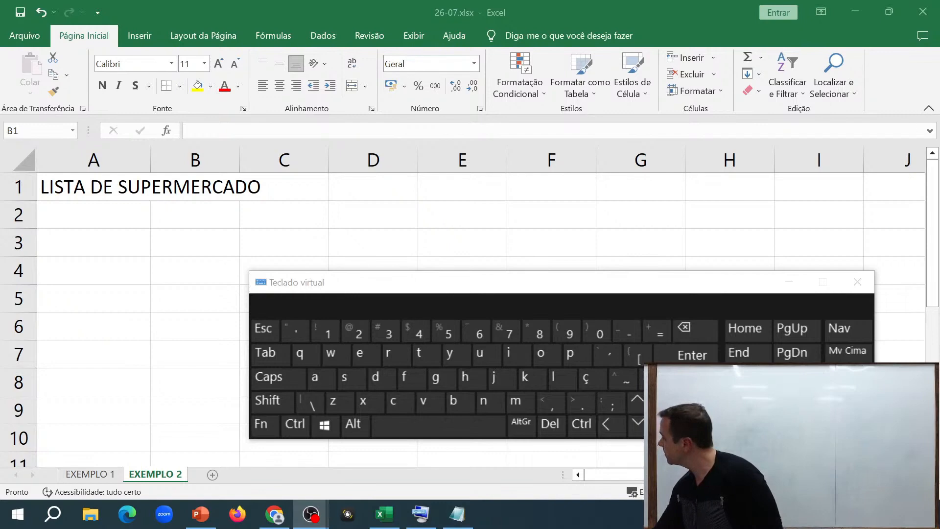
{"action": "left_click", "coordinate": [783, 278]}
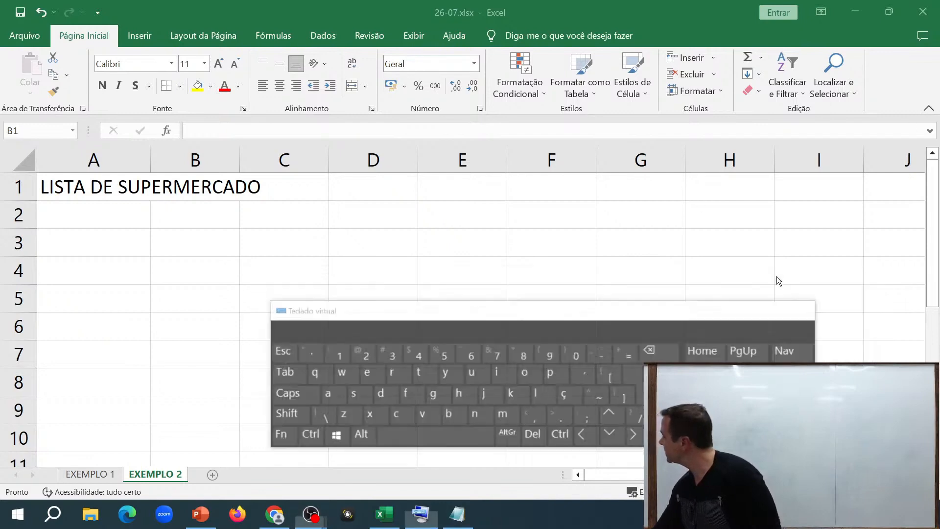
Enter the heading PRODUTOS in cell A2 of the EXEMPLO 2 sheet.
{"action": "left_click", "coordinate": [140, 222]}
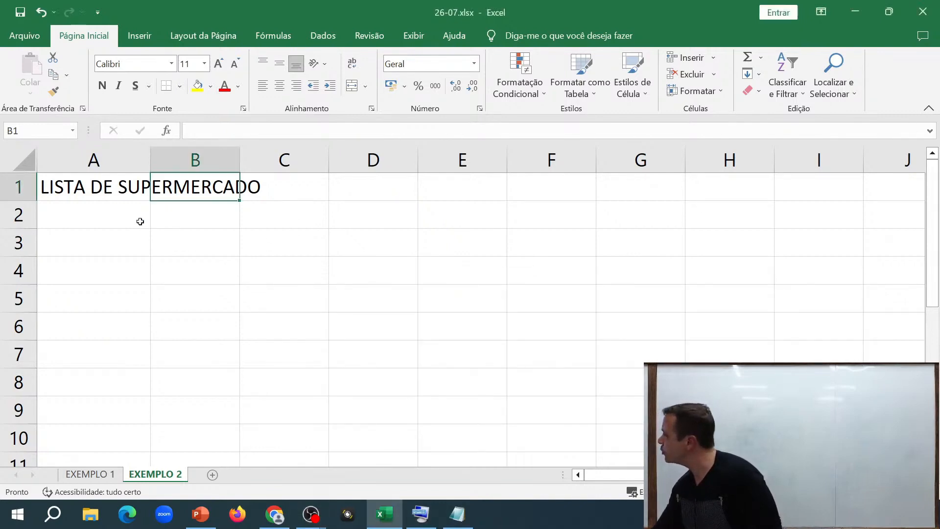
{"action": "key", "text": "BackSpace"}
{"action": "left_click", "coordinate": [130, 231]}
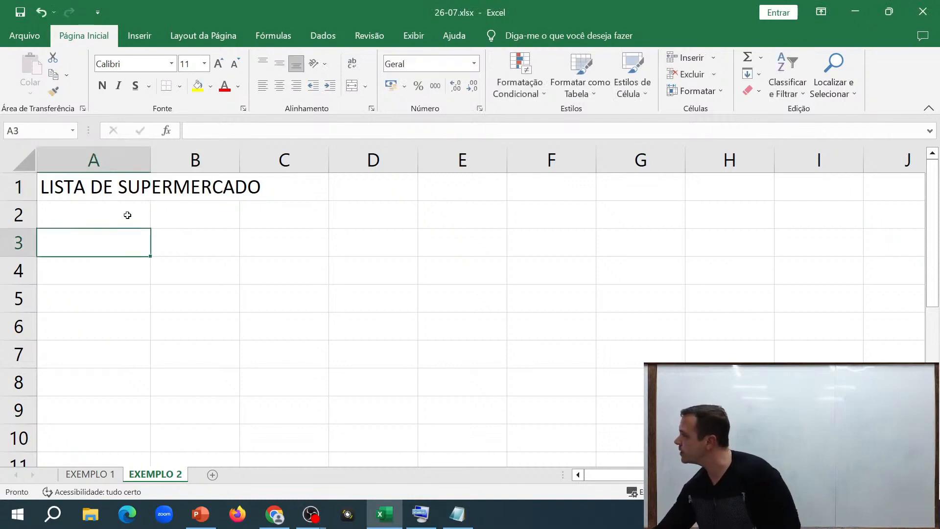
{"action": "left_click", "coordinate": [128, 215]}
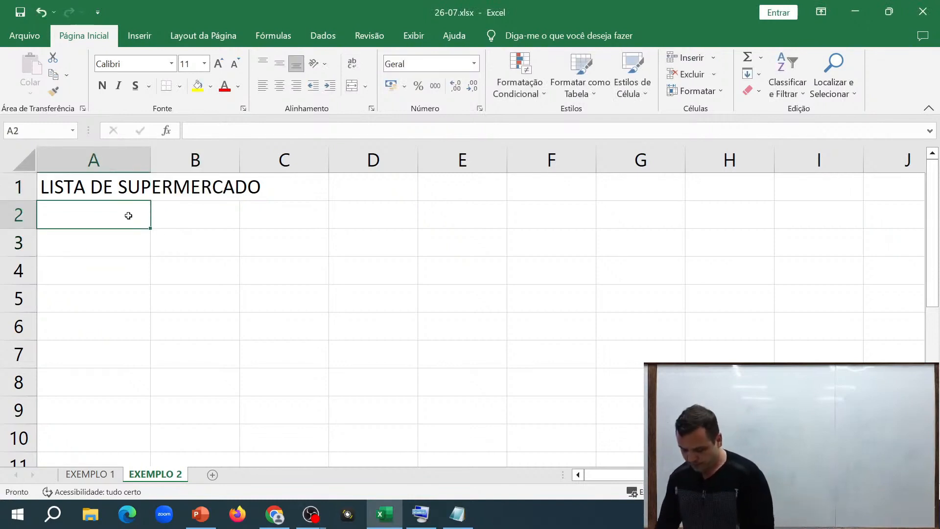
{"action": "type", "text": "PRODUTOS"}
{"action": "key", "text": "Return"}
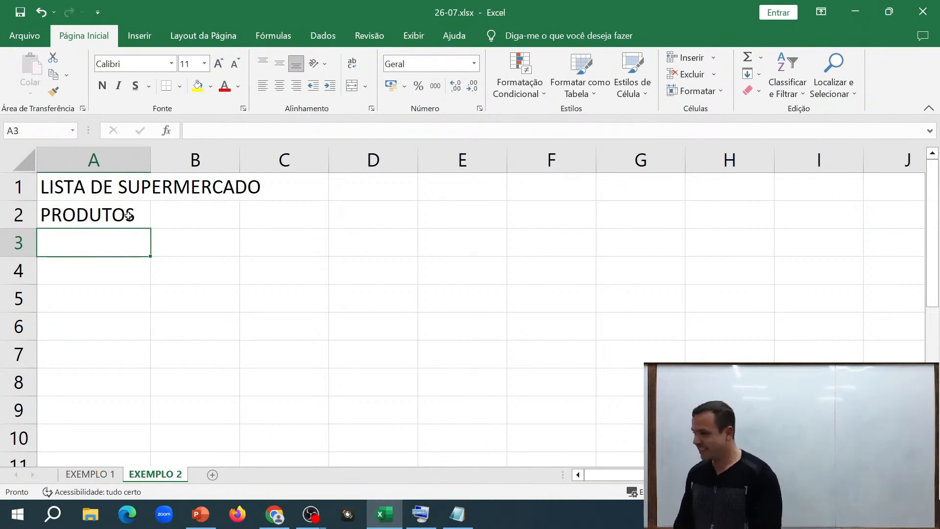
List the products ARROZ, FEIJÃO, ÓLEO, MACARRÃO and MANTEIGA in cells A3 to A7, one per row.
{"action": "type", "text": "ARROZ"}
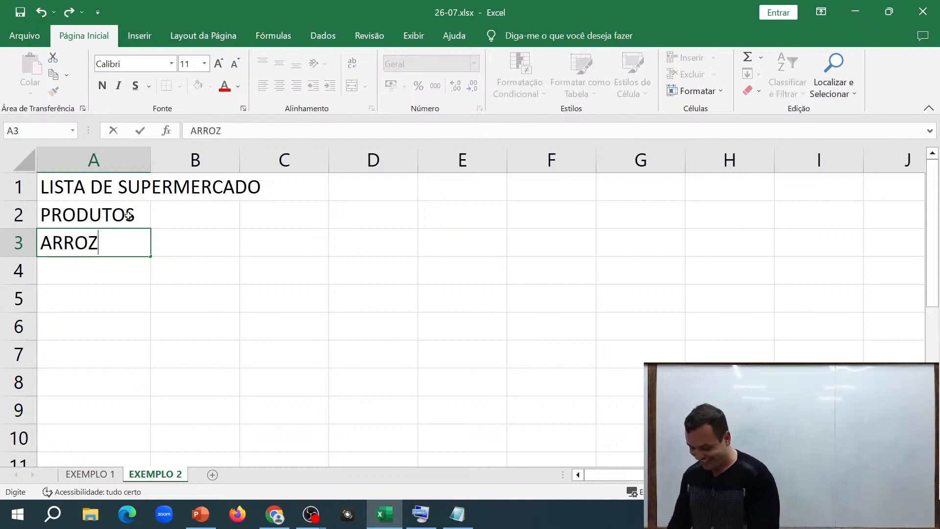
{"action": "key", "text": "Return"}
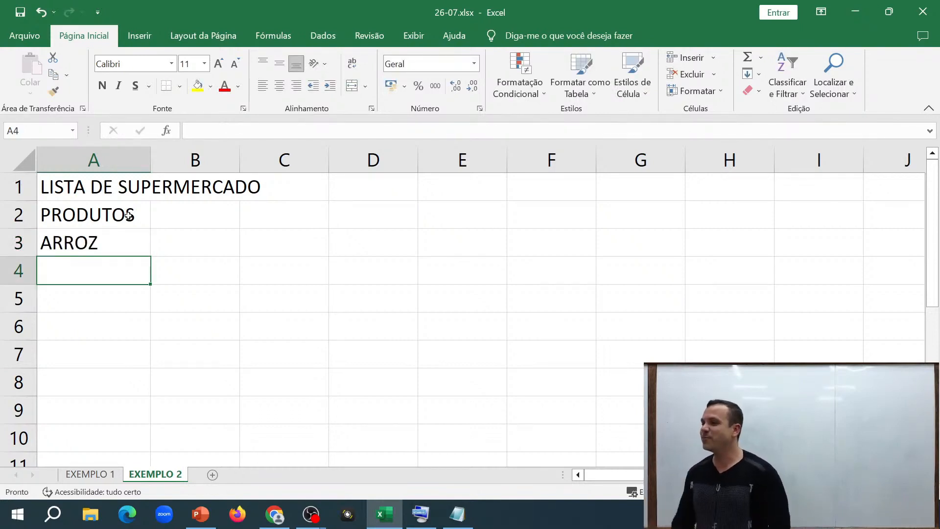
{"action": "type", "text": "FEIJÃO"}
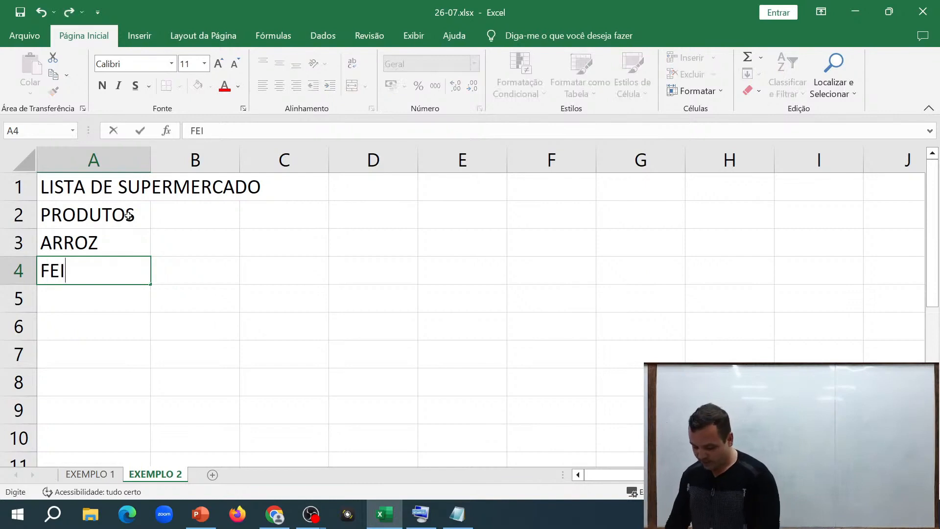
{"action": "key", "text": "Return"}
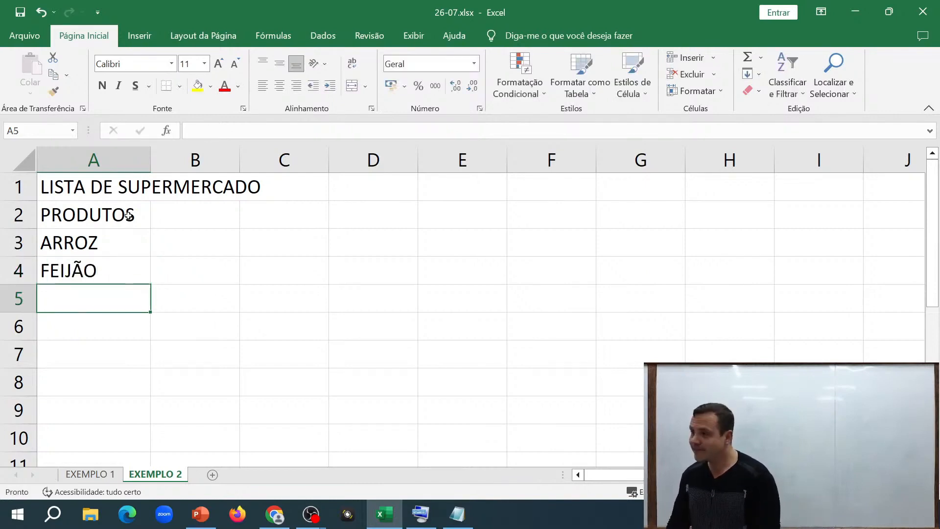
{"action": "type", "text": "ÓLEO"}
{"action": "key", "text": "Return"}
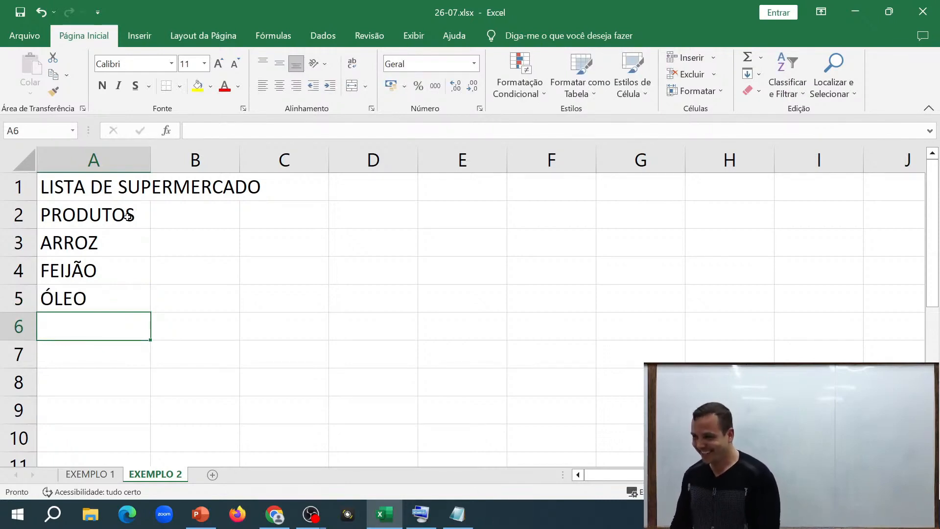
{"action": "type", "text": "MACARRÃO"}
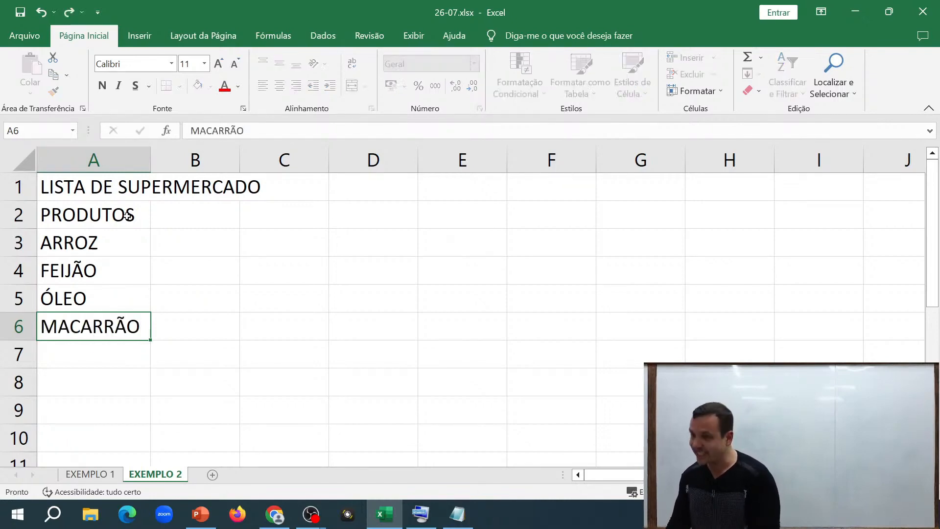
{"action": "key", "text": "Return"}
{"action": "type", "text": "MANTEIGA"}
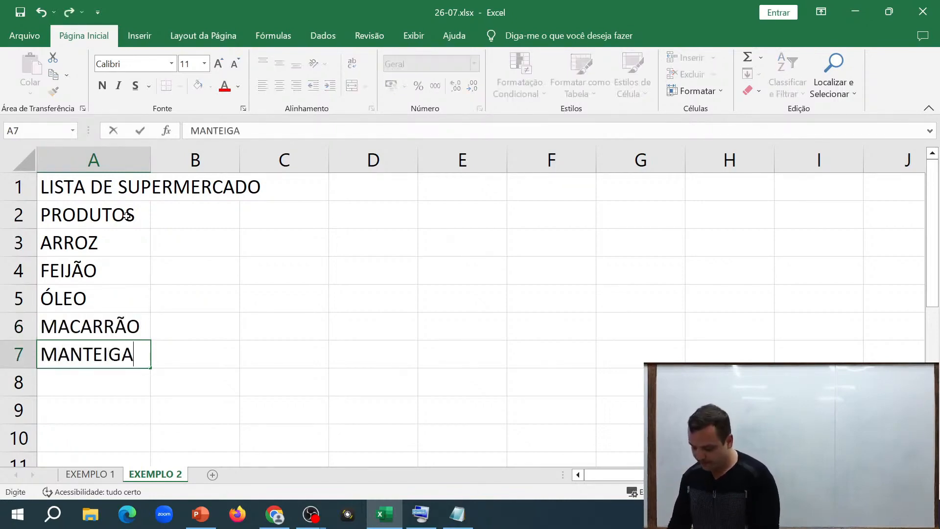
{"action": "key", "text": "Return"}
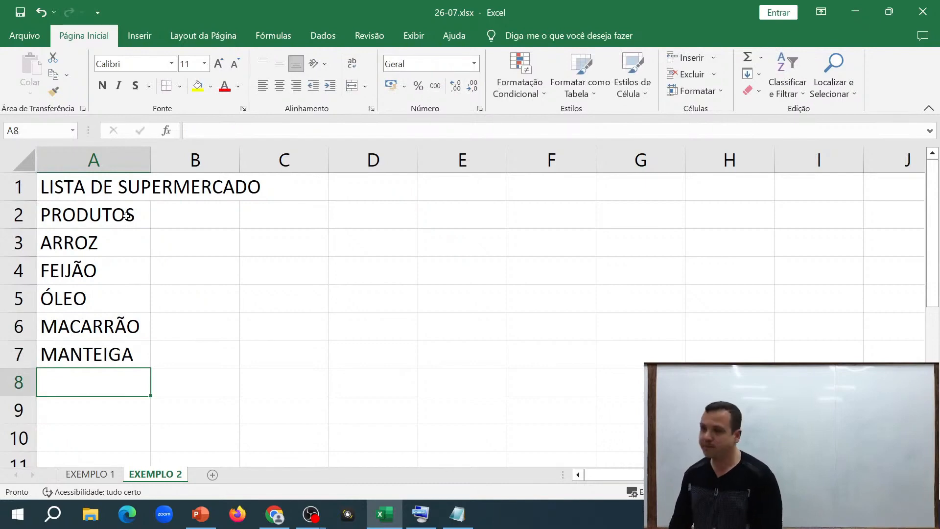
Continue the product list with LEITE, CAFÉ, DETERGENTE and SABONETE in cells A8 to A11, one per row.
{"action": "type", "text": "LEITE"}
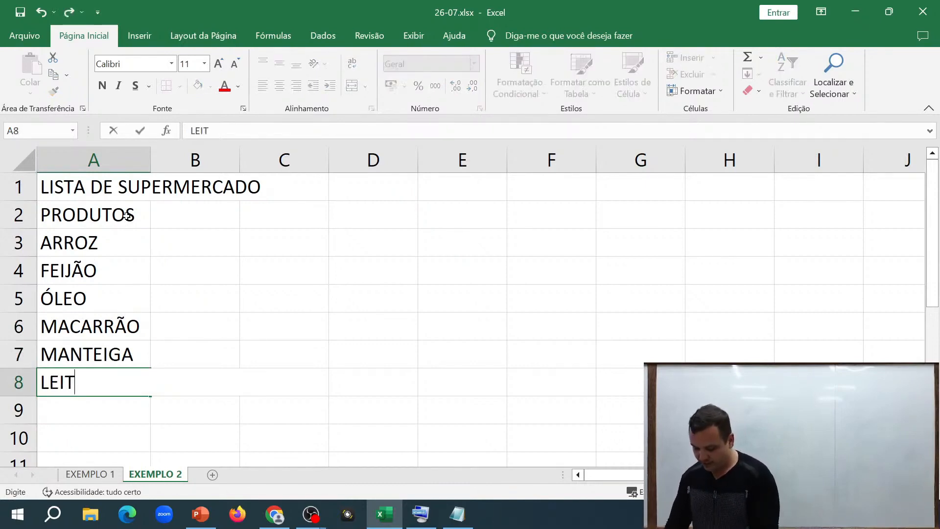
{"action": "key", "text": "Return"}
{"action": "type", "text": "CAFÉ"}
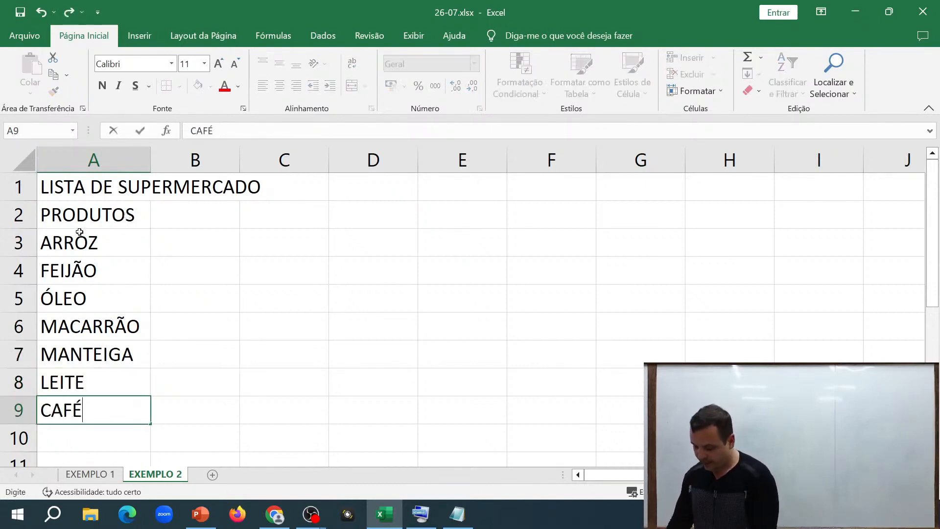
{"action": "key", "text": "Return"}
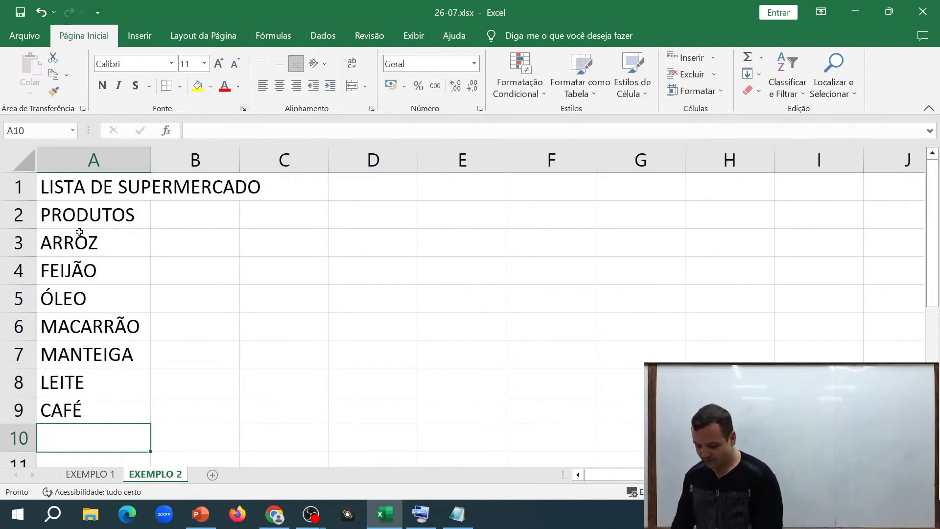
{"action": "type", "text": "DETERGENTE"}
{"action": "key", "text": "Return"}
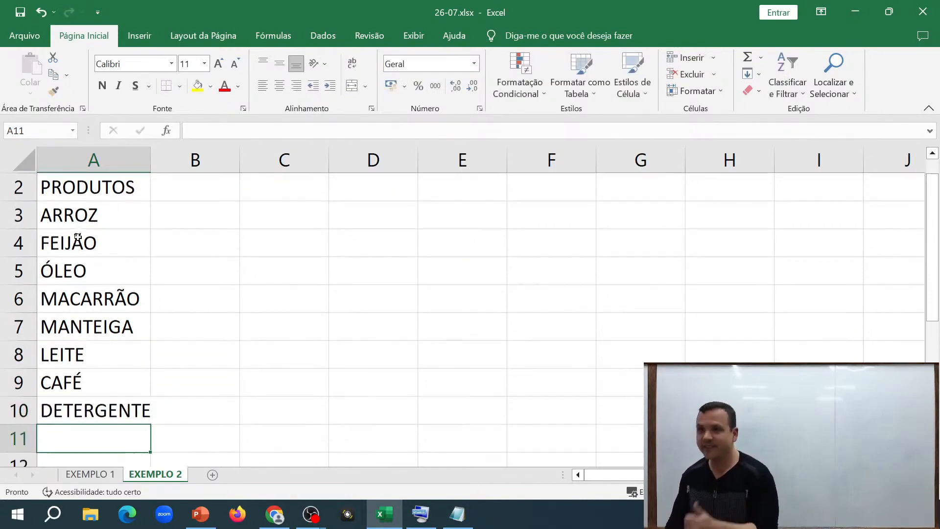
{"action": "type", "text": "SABONETE"}
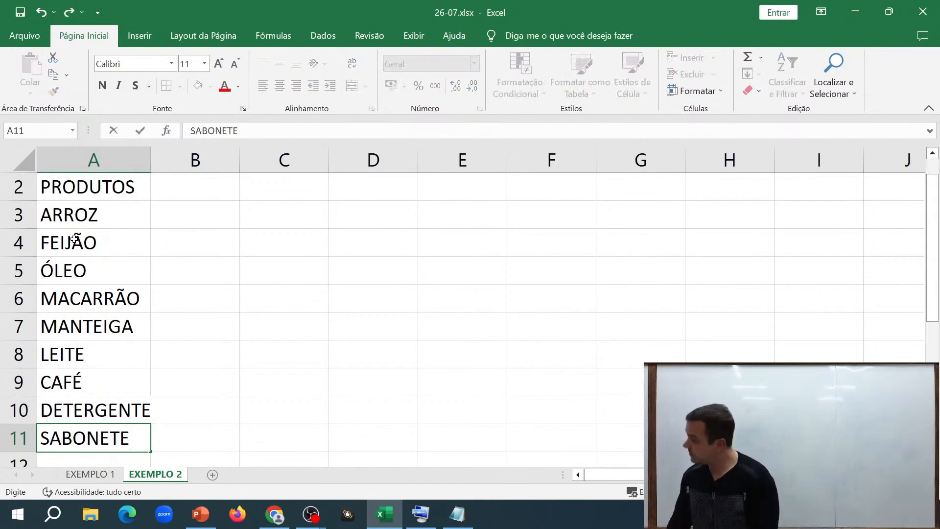
{"action": "key", "text": "Return"}
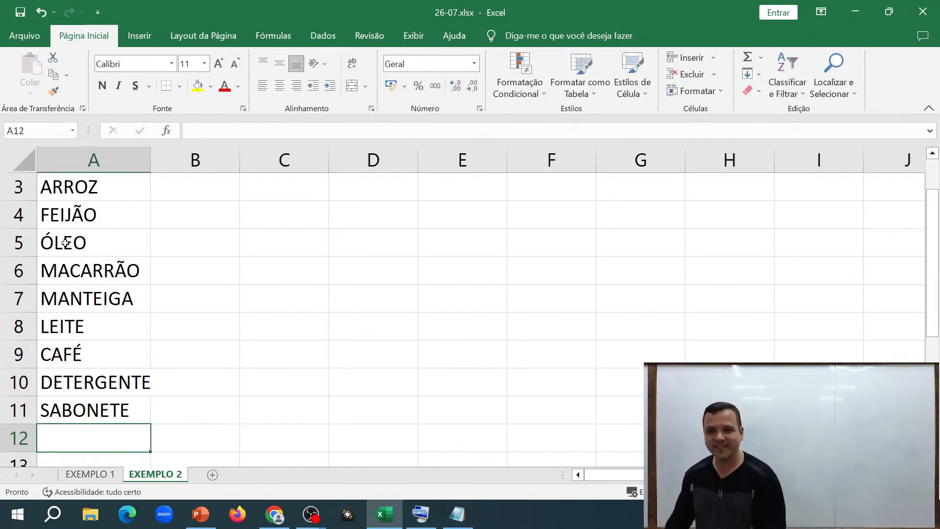
Add the products AÇÚCAR, CANJIQUINHA, REFRIGERANTE and AMACIANTE in cells A12 to A15, one per row.
{"action": "type", "text": "A"}
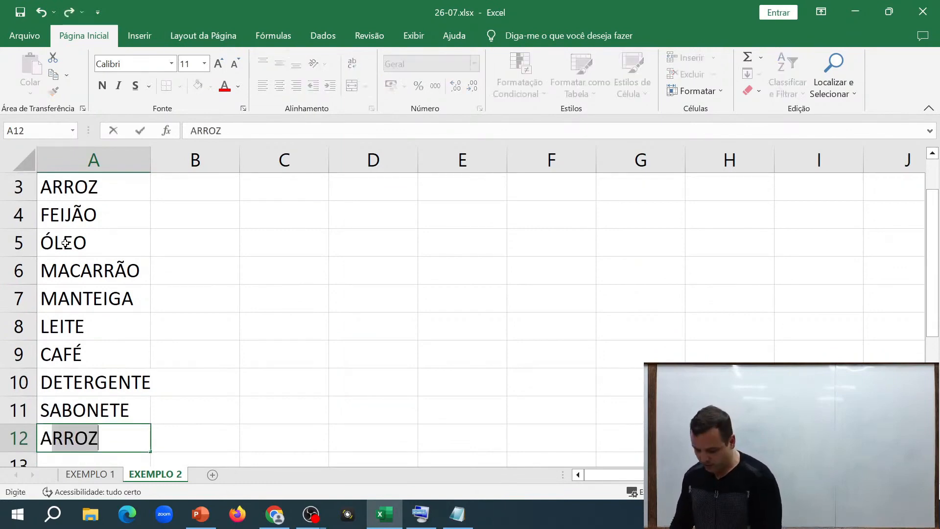
{"action": "type", "text": "ÇÚCAR"}
{"action": "key", "text": "Return"}
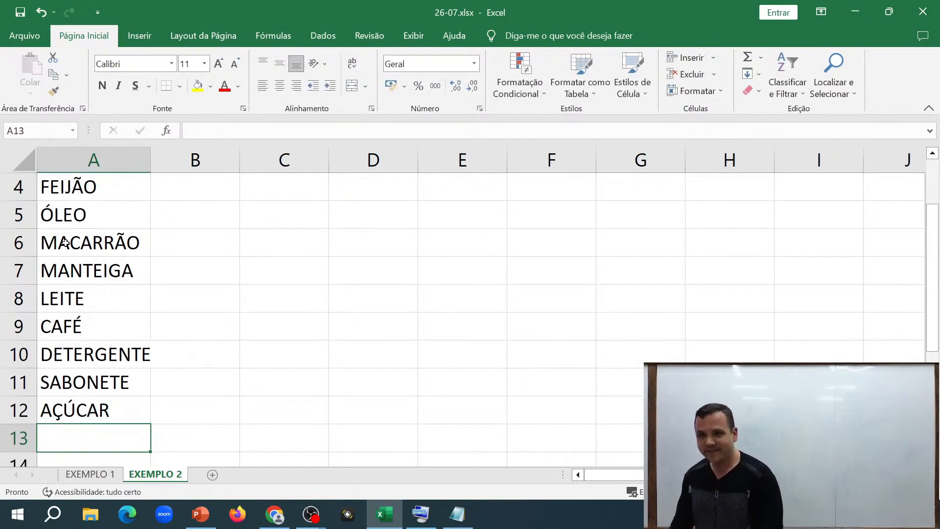
{"action": "type", "text": "CANJIQUINHA"}
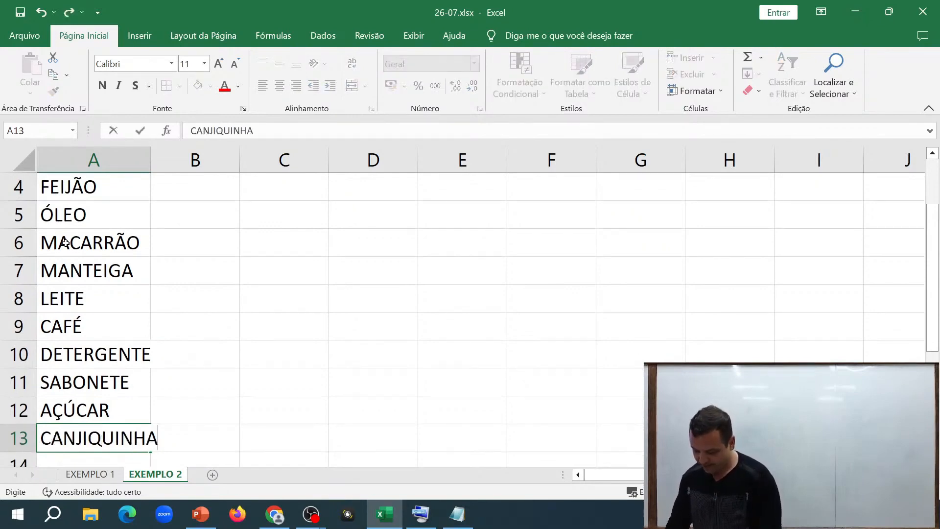
{"action": "key", "text": "Return"}
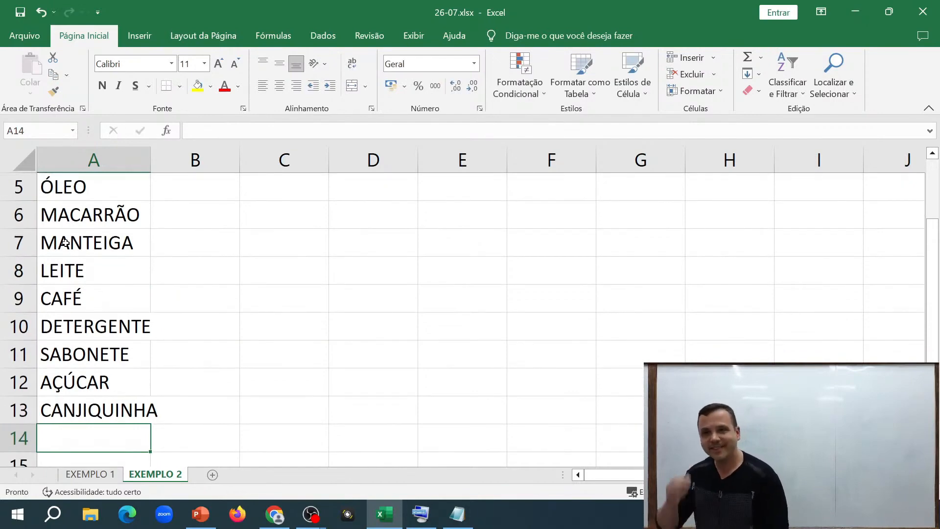
{"action": "type", "text": "REFRIGE"}
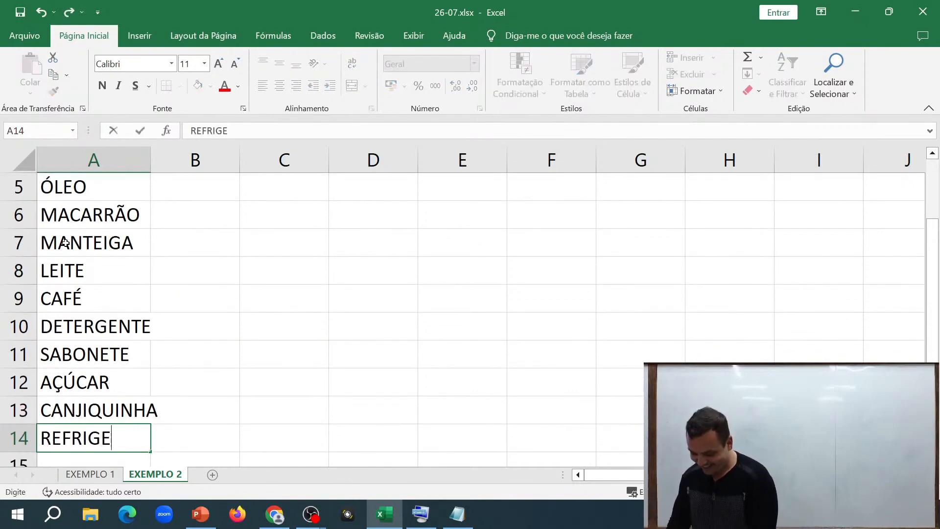
{"action": "type", "text": "RANTE"}
{"action": "key", "text": "Return"}
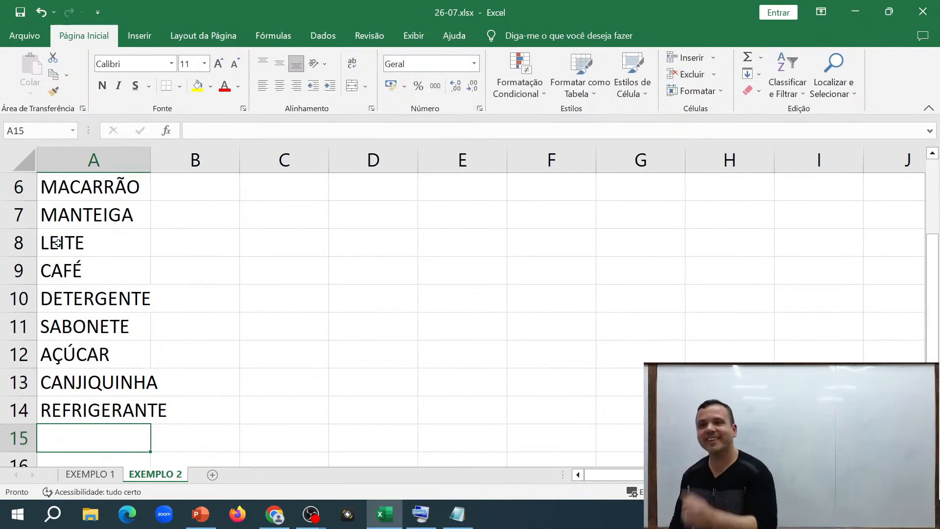
{"action": "type", "text": "AMACIANTE"}
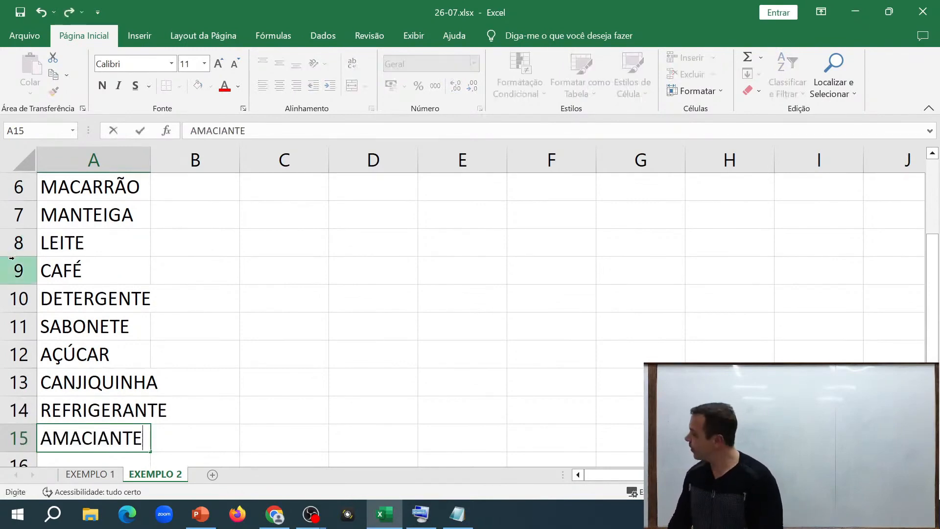
{"action": "key", "text": "Return"}
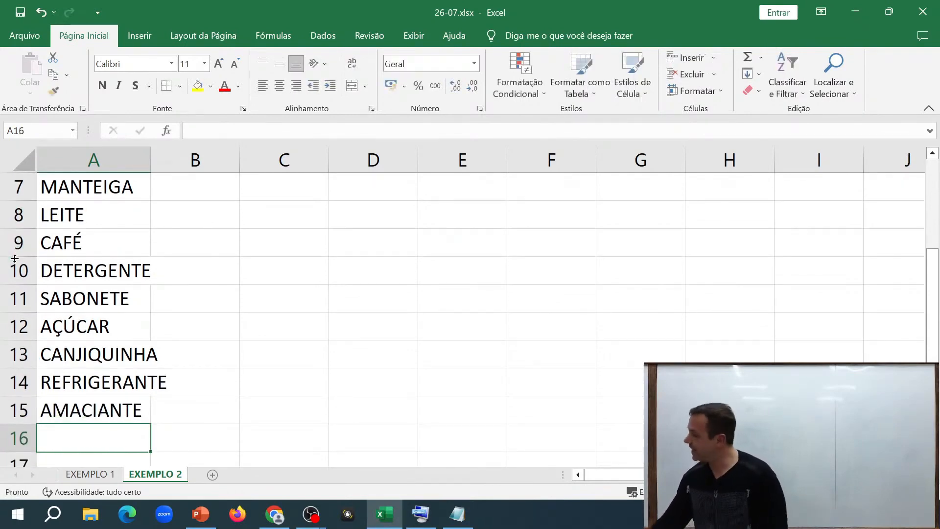
Enter the heading PREÇO in cell B2, beside the PRODUTOS heading.
{"action": "scroll", "coordinate": [117, 250], "scroll_direction": "up", "scroll_amount": 3}
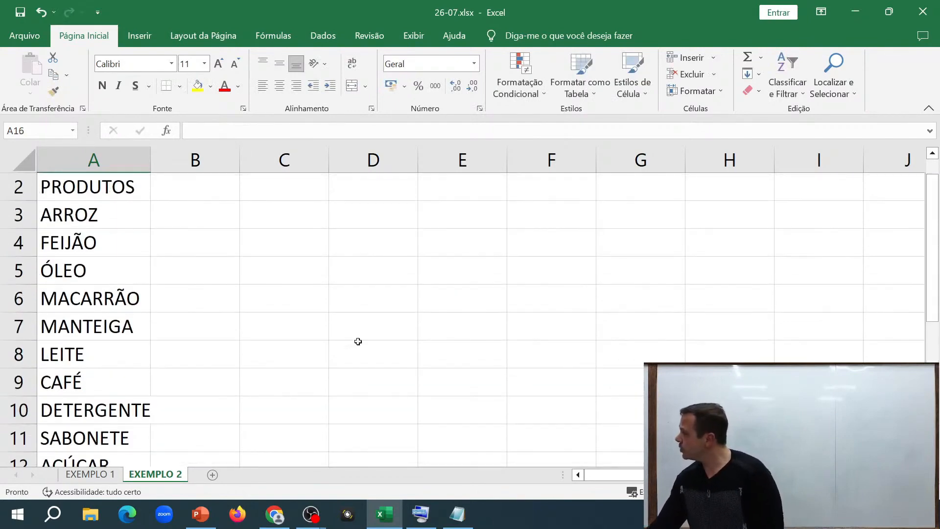
{"action": "left_click", "coordinate": [804, 491]}
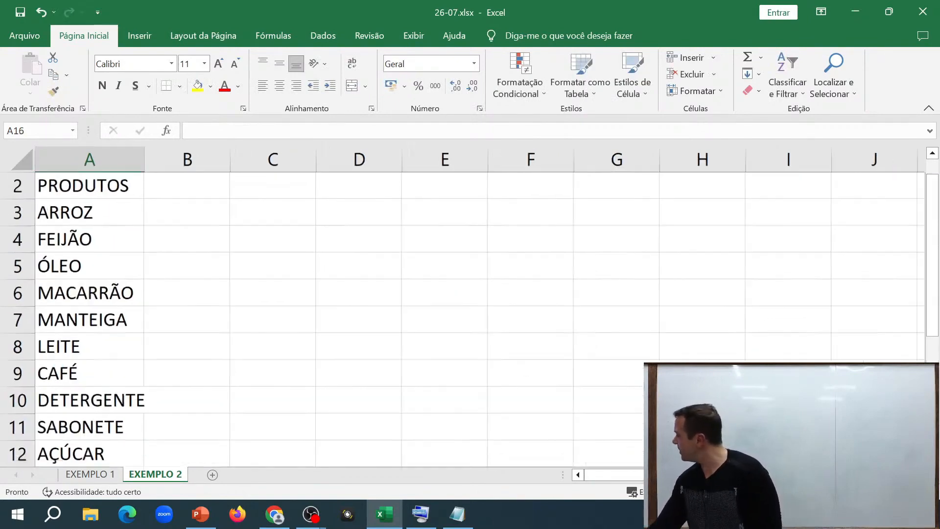
{"action": "left_click", "coordinate": [804, 491]}
{"action": "scroll", "coordinate": [463, 307], "scroll_direction": "down", "scroll_amount": 5}
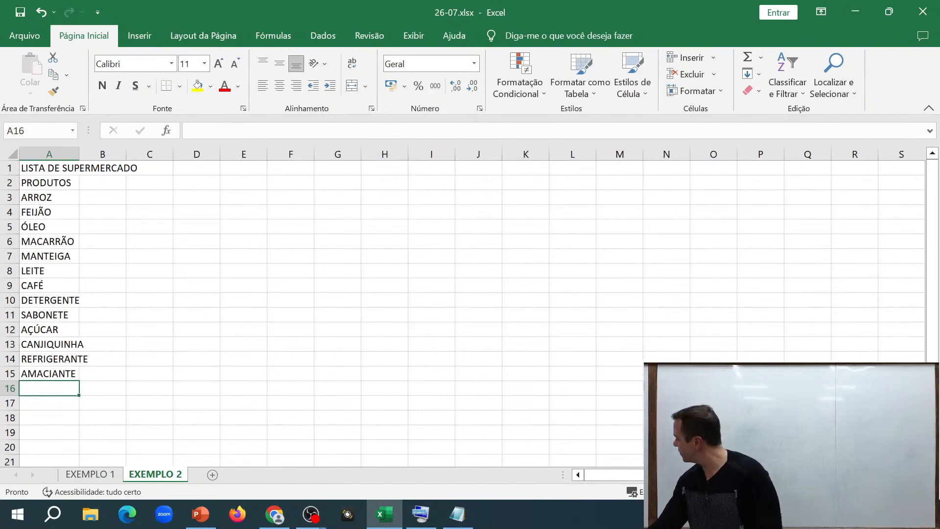
{"action": "scroll", "coordinate": [462, 307], "scroll_direction": "up", "scroll_amount": 3}
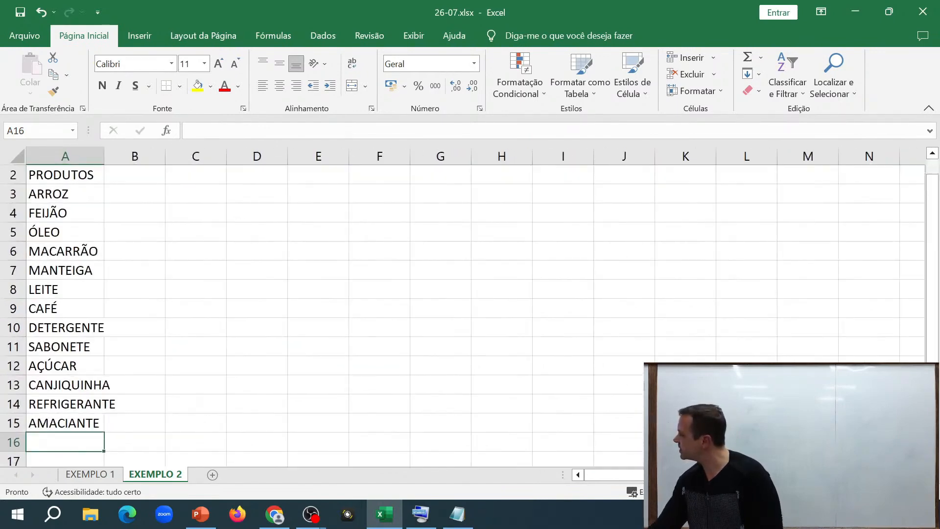
{"action": "scroll", "coordinate": [462, 307], "scroll_direction": "up", "scroll_amount": 1}
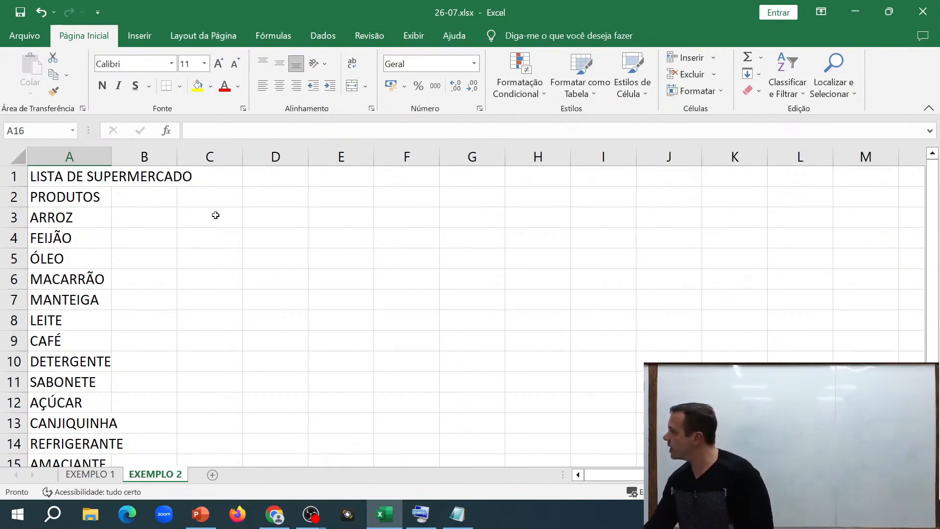
{"action": "left_click", "coordinate": [171, 196]}
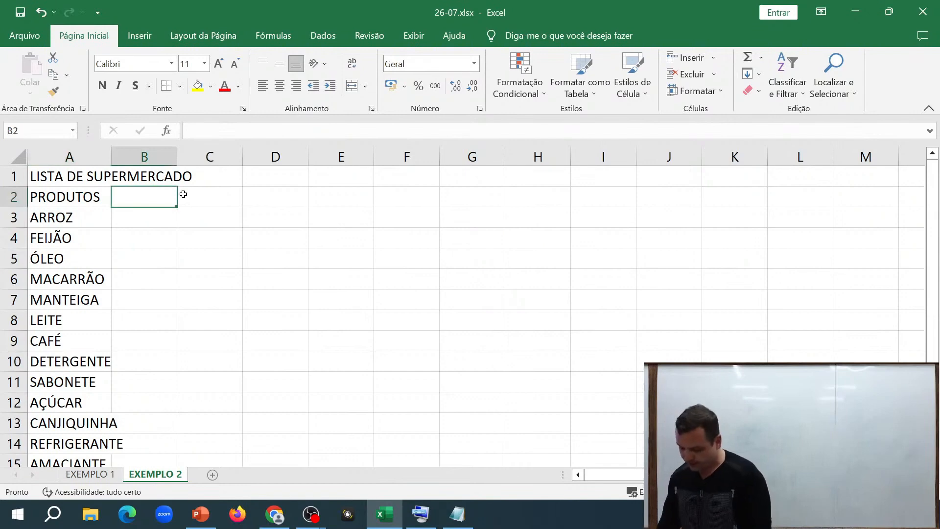
{"action": "type", "text": "PREÇO"}
{"action": "key", "text": "Return"}
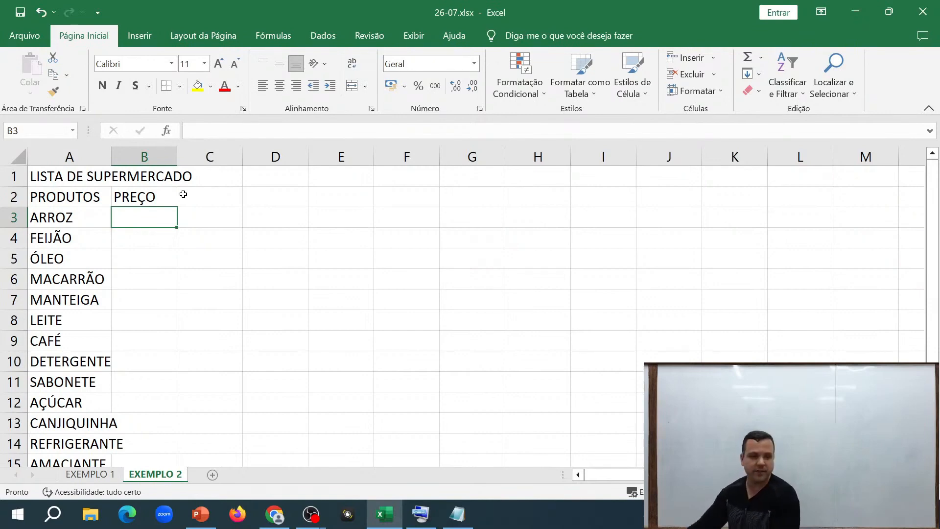
Enter the sample prices 5, 0,50, 0,5, 0,5, 0,05 and 0,05 in cells B3 to B8, from ARROZ to LEITE.
{"action": "type", "text": "5"}
{"action": "key", "text": "Return"}
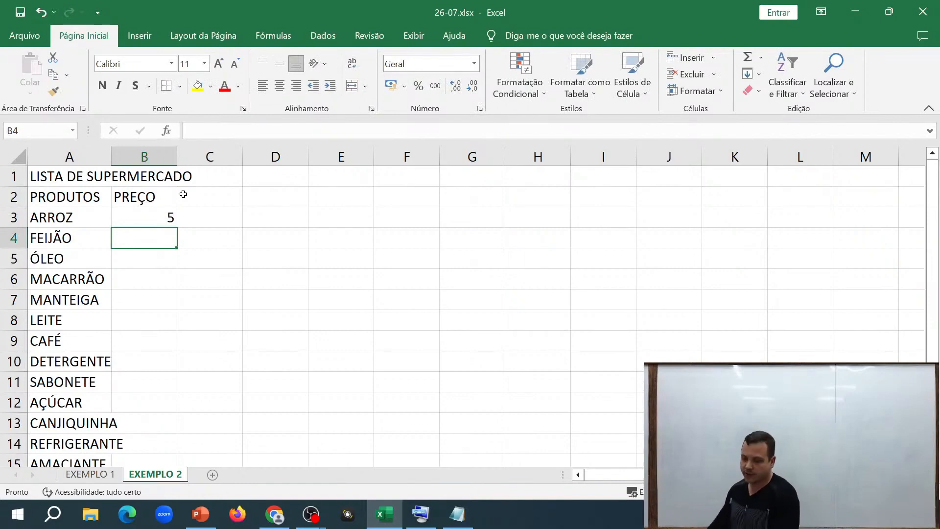
{"action": "type", "text": "0,50"}
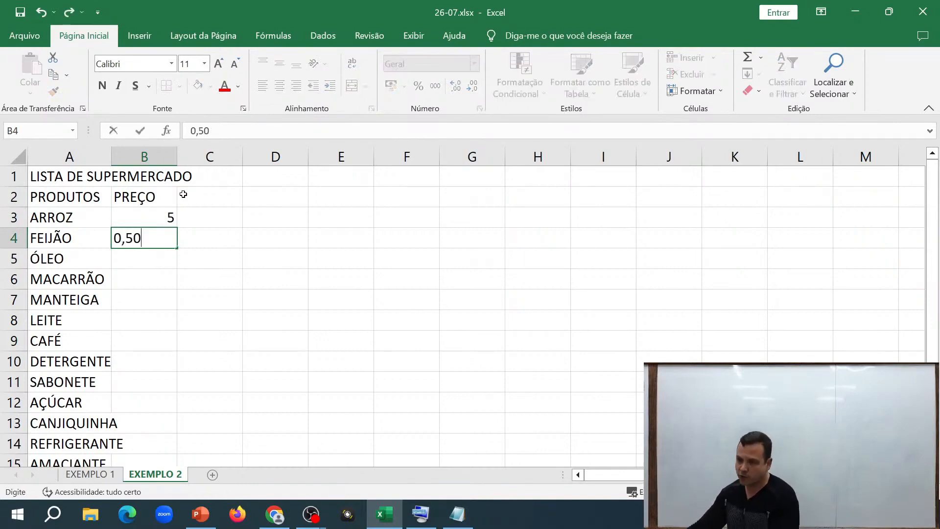
{"action": "key", "text": "Return"}
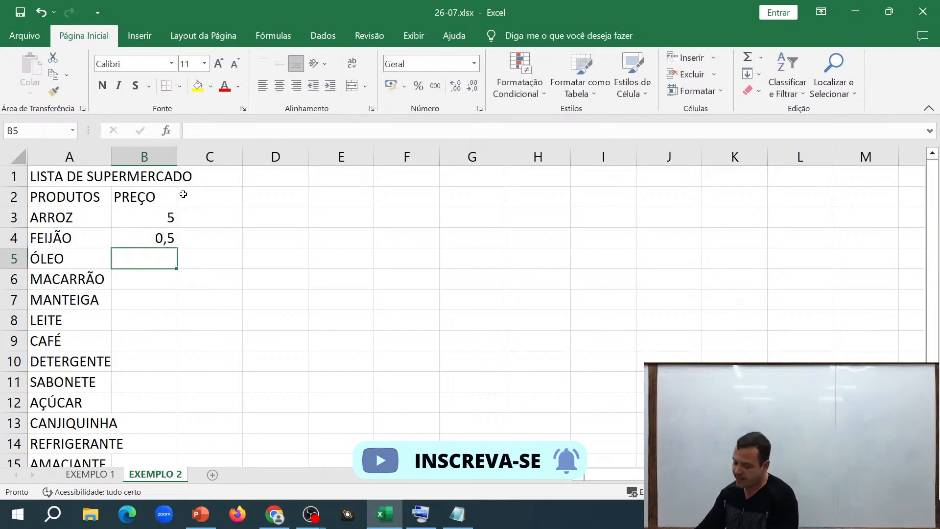
{"action": "type", "text": "0,5"}
{"action": "key", "text": "Return"}
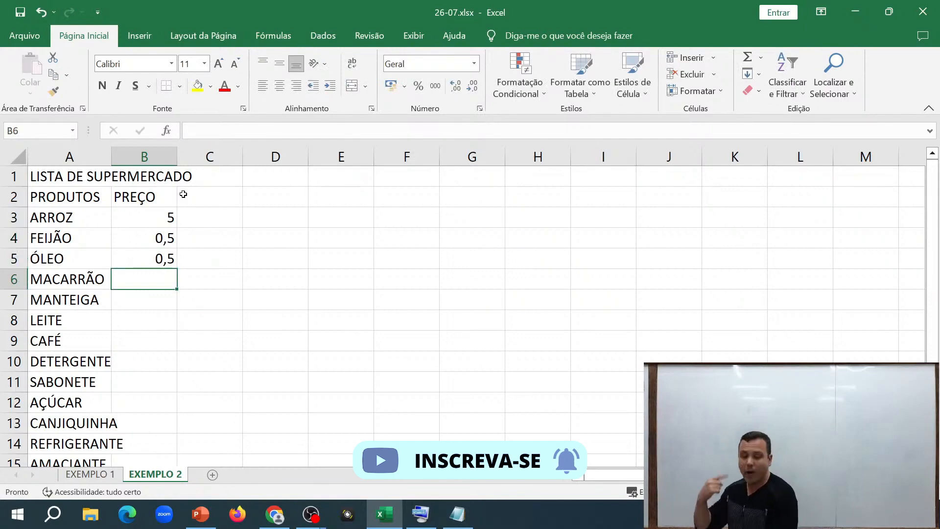
{"action": "type", "text": "0,5"}
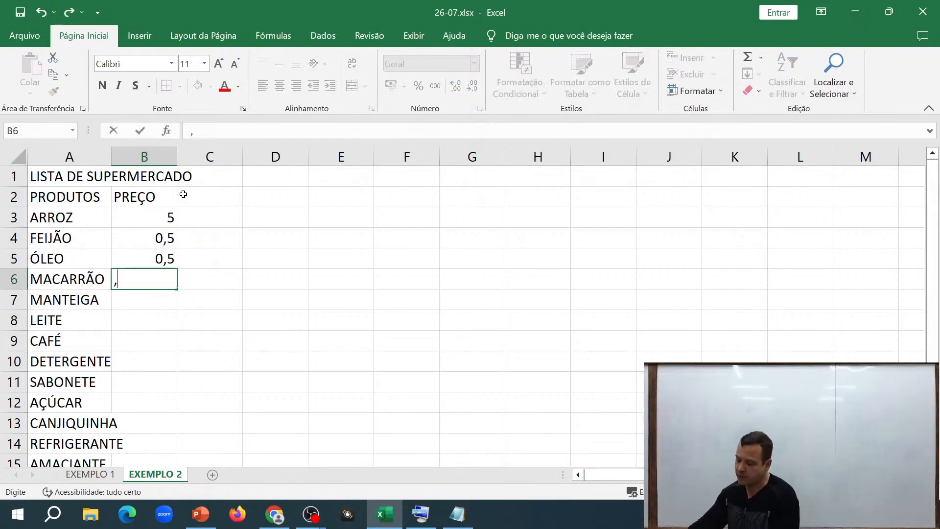
{"action": "key", "text": "Return"}
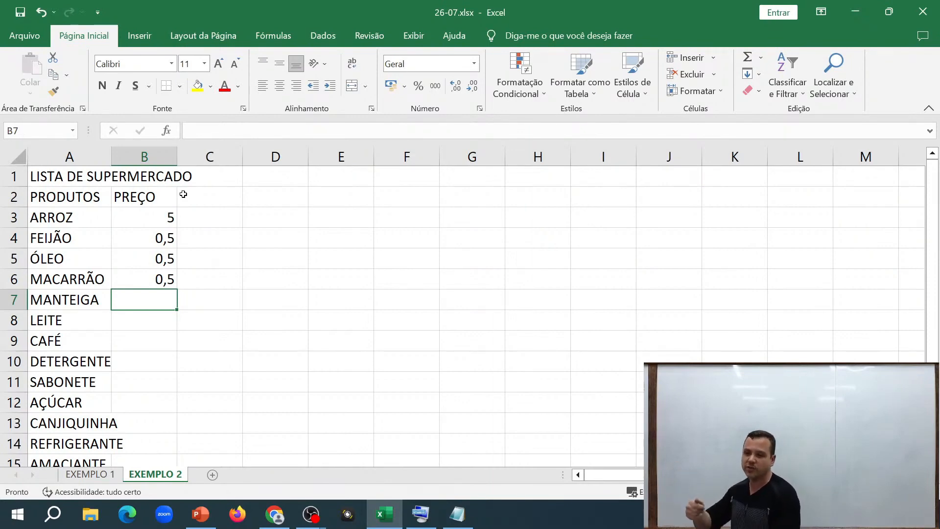
{"action": "type", "text": "0,05"}
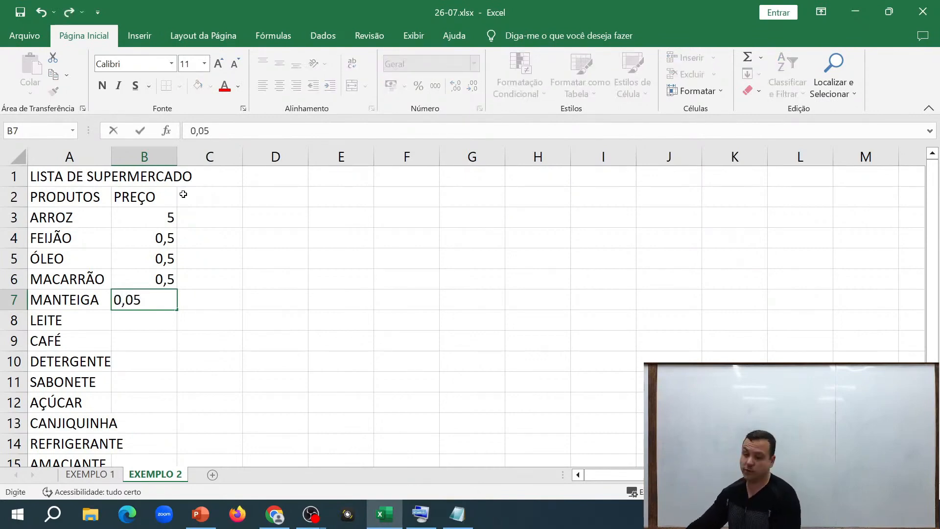
{"action": "key", "text": "Return"}
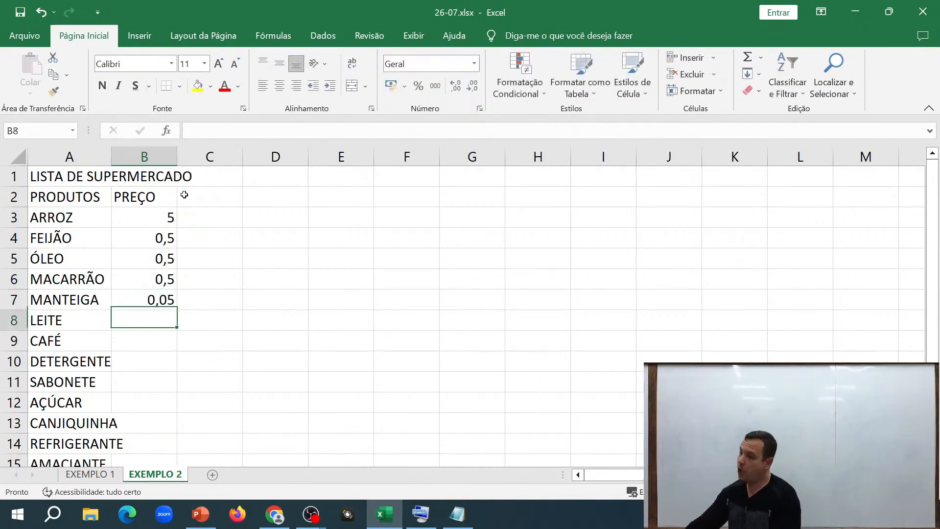
{"action": "type", "text": "0,05"}
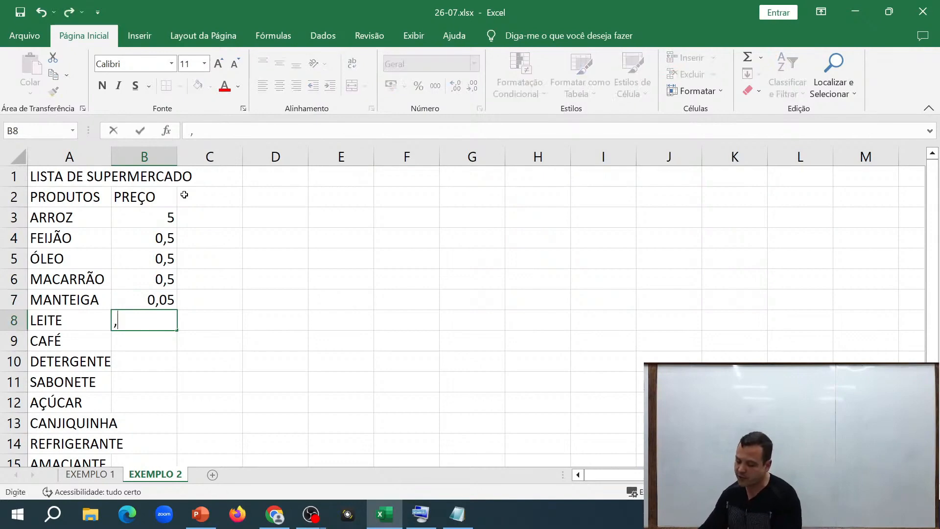
{"action": "key", "text": "Return"}
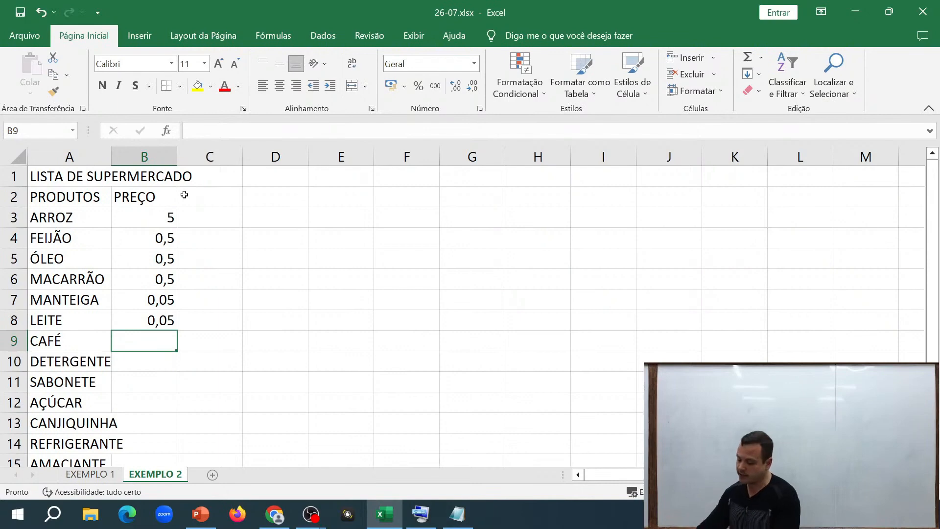
Apply the accounting number format in R$ to the price cells B3 to B9.
{"action": "key", "text": "shift+Up"}
{"action": "key", "text": "shift+Up"}
{"action": "key", "text": "shift+Up"}
{"action": "key", "text": "shift+Up"}
{"action": "key", "text": "shift+Up"}
{"action": "key", "text": "shift+Up"}
{"action": "key", "text": "shift+Up"}
{"action": "key", "text": "shift+Up"}
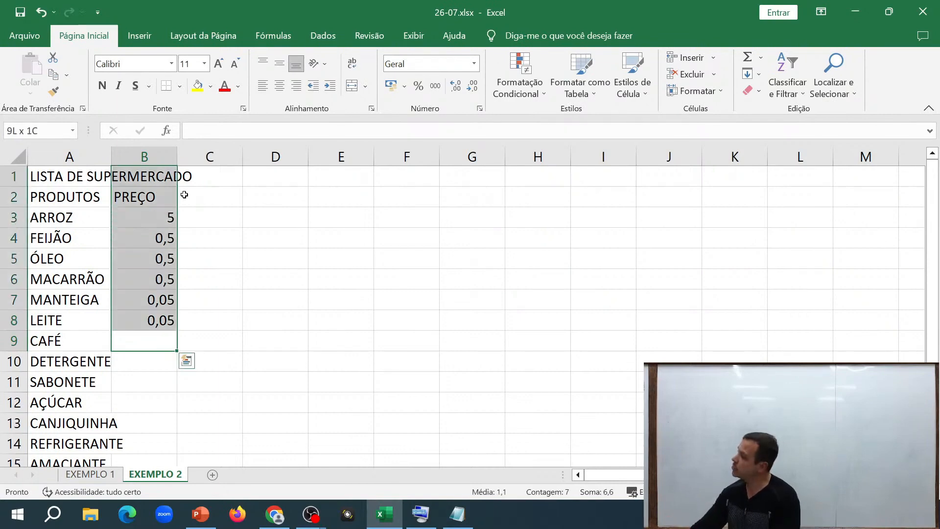
{"action": "key", "text": "shift+Down"}
{"action": "key", "text": "shift+Down"}
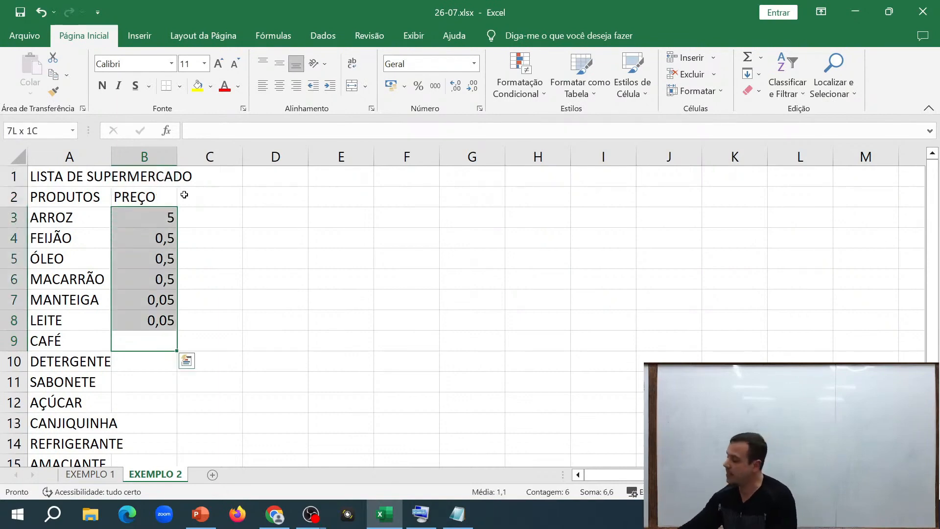
{"action": "left_click", "coordinate": [386, 89]}
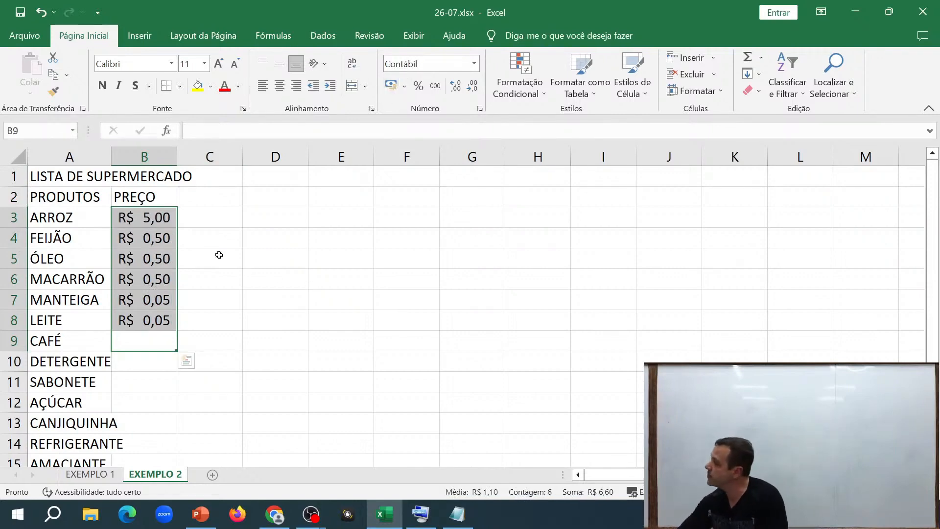
Clear the sample prices from cells B3 to B8.
{"action": "left_click_drag", "start_coordinate": [155, 222], "coordinate": [172, 324]}
{"action": "key", "text": "Delete"}
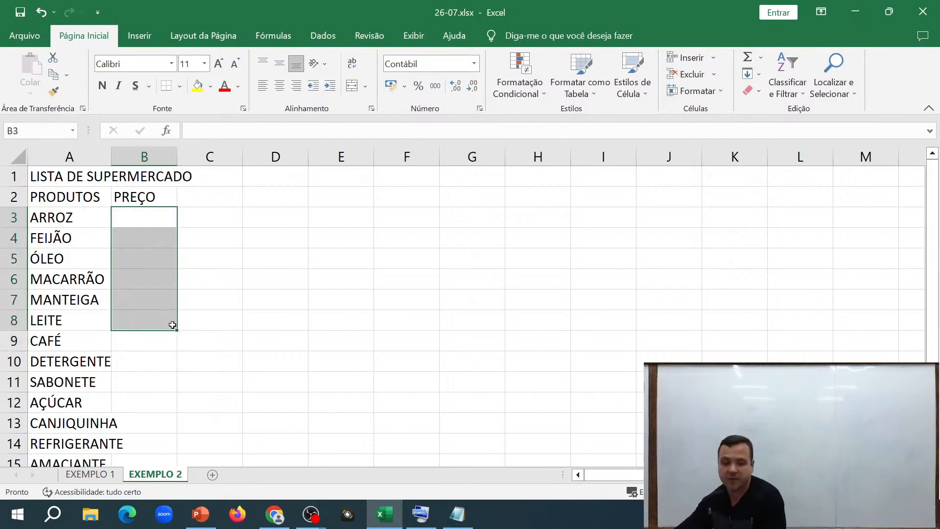
Enter the prices 11,76, 8,67, 5,65 and 7,02 in cells B3 to B6 for ARROZ, FEIJÃO, ÓLEO and MACARRÃO.
{"action": "left_click", "coordinate": [141, 216]}
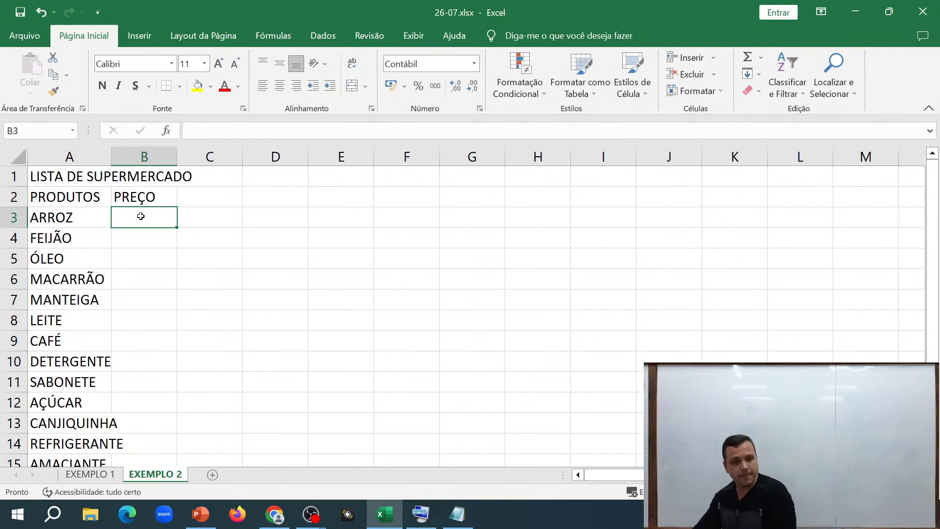
{"action": "type", "text": "11"}
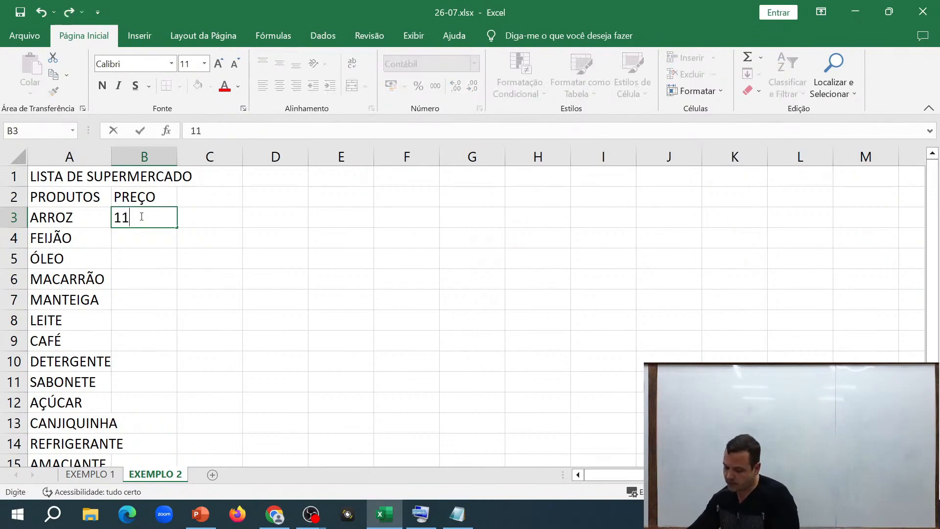
{"action": "type", "text": ",76"}
{"action": "key", "text": "Return"}
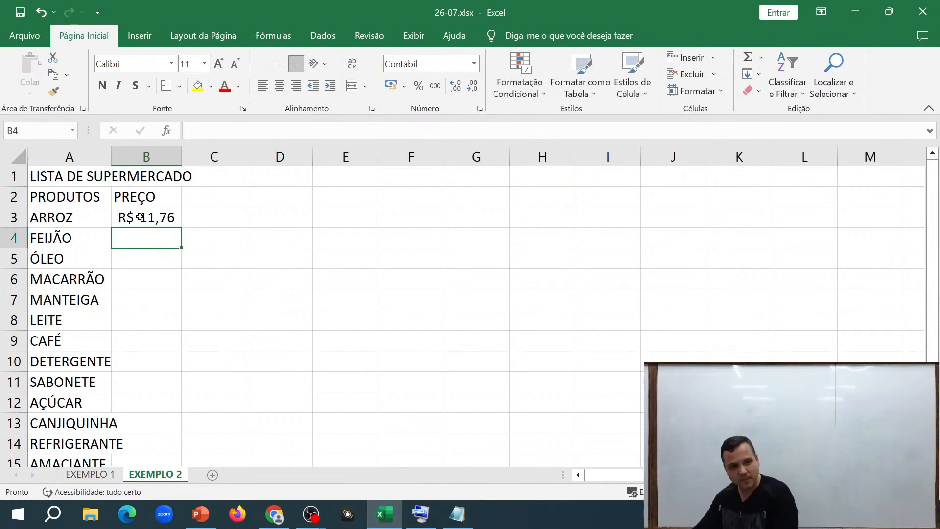
{"action": "type", "text": "8,67"}
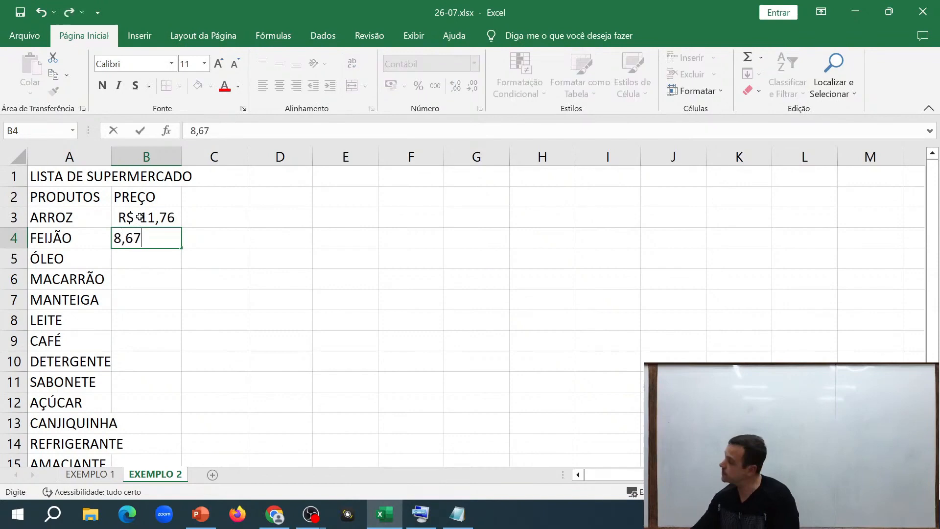
{"action": "key", "text": "Return"}
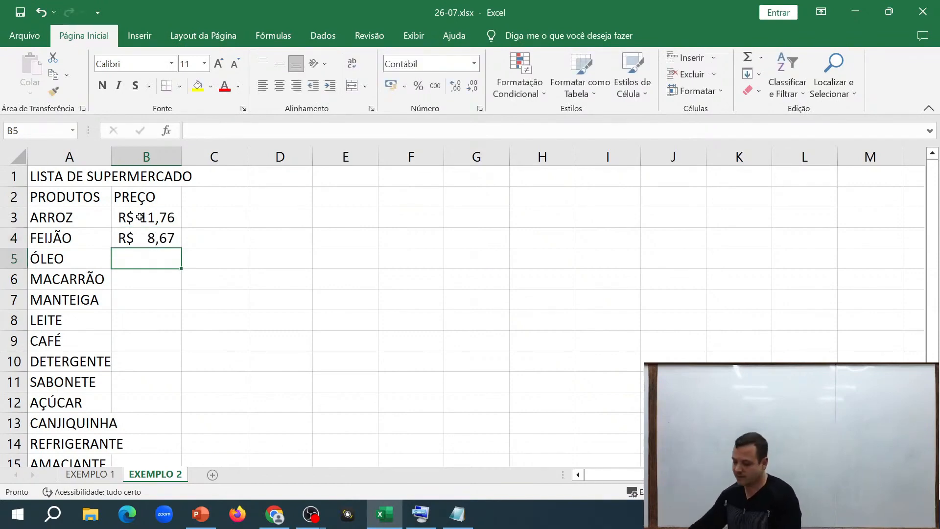
{"action": "type", "text": "5,65"}
{"action": "key", "text": "Return"}
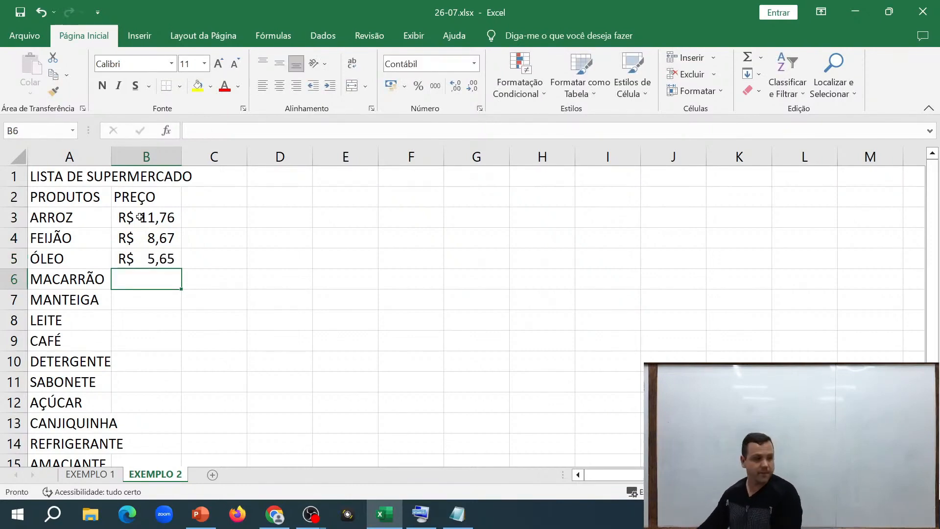
{"action": "type", "text": "7,"}
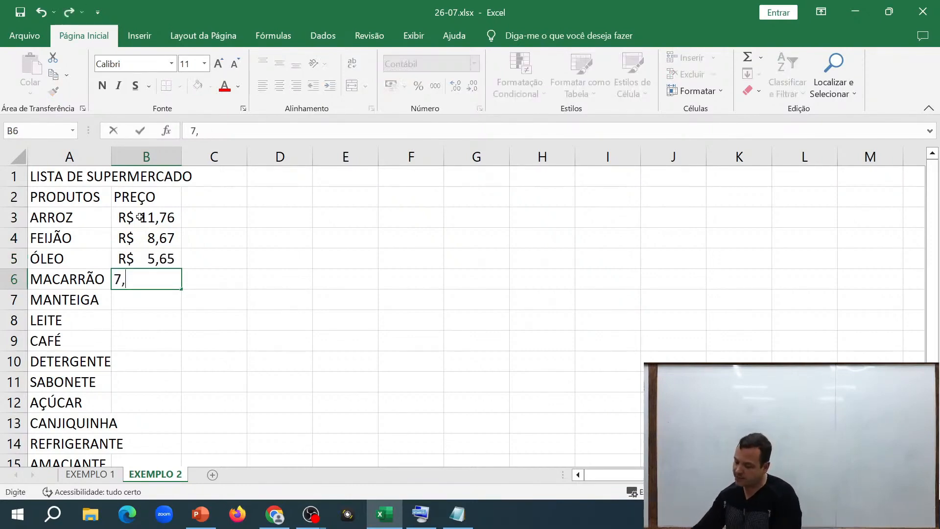
{"action": "type", "text": "02"}
{"action": "key", "text": "Return"}
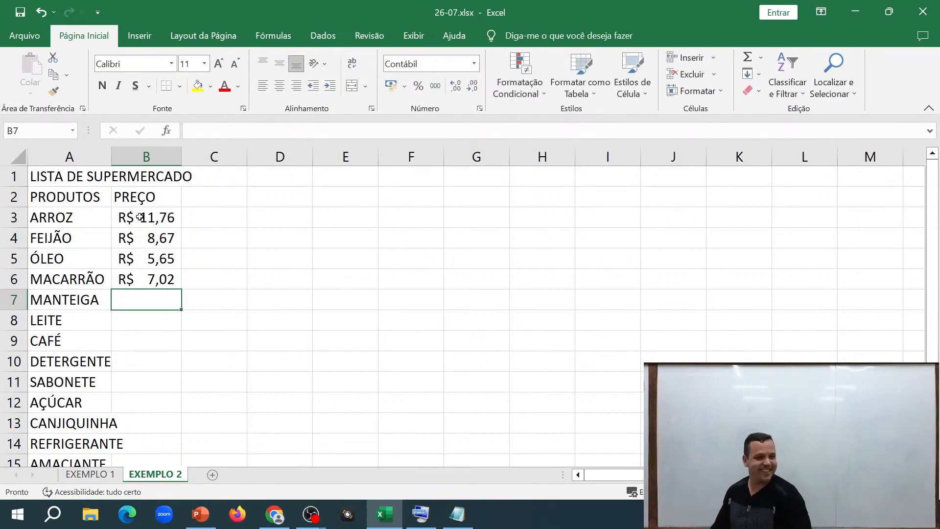
Enter the prices 7,75, 5,85, 15,99 and 3,99 in cells B7 to B10 for MANTEIGA, LEITE, CAFÉ and DETERGENTE.
{"action": "type", "text": "7,75"}
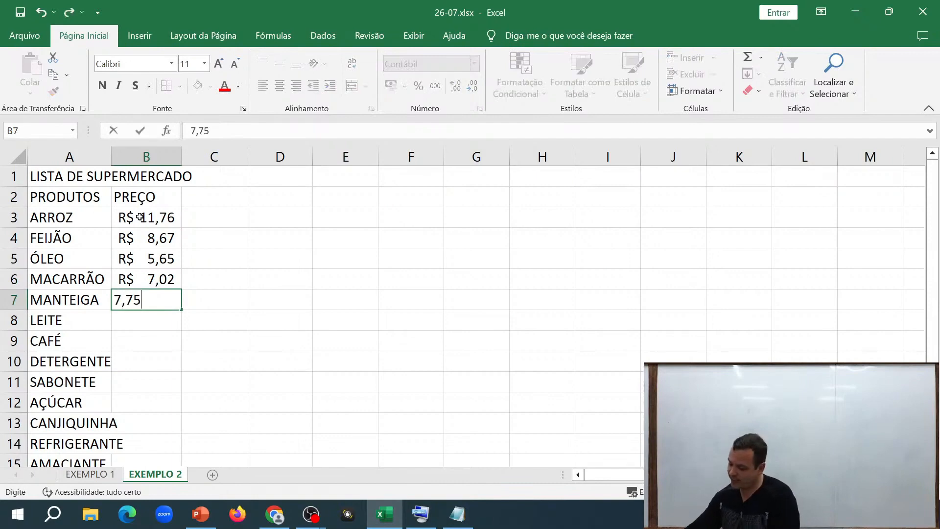
{"action": "key", "text": "Return"}
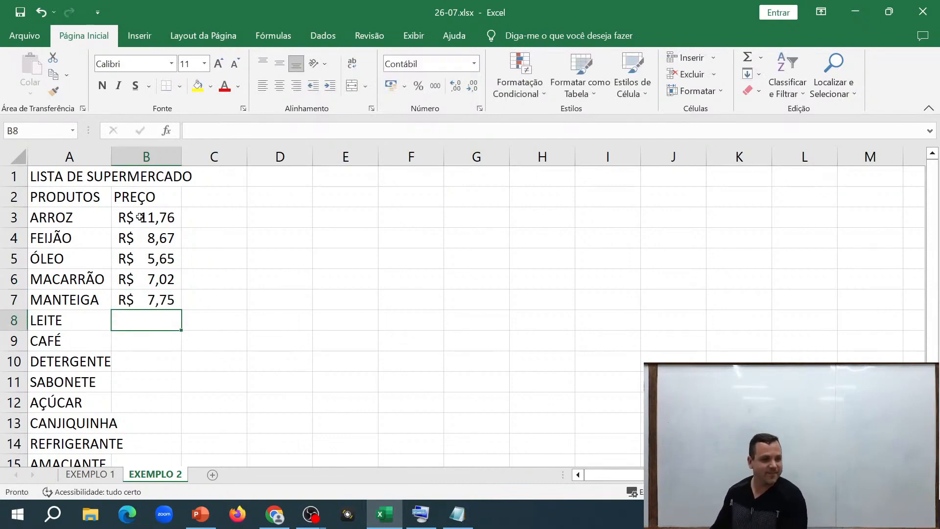
{"action": "type", "text": "5,85"}
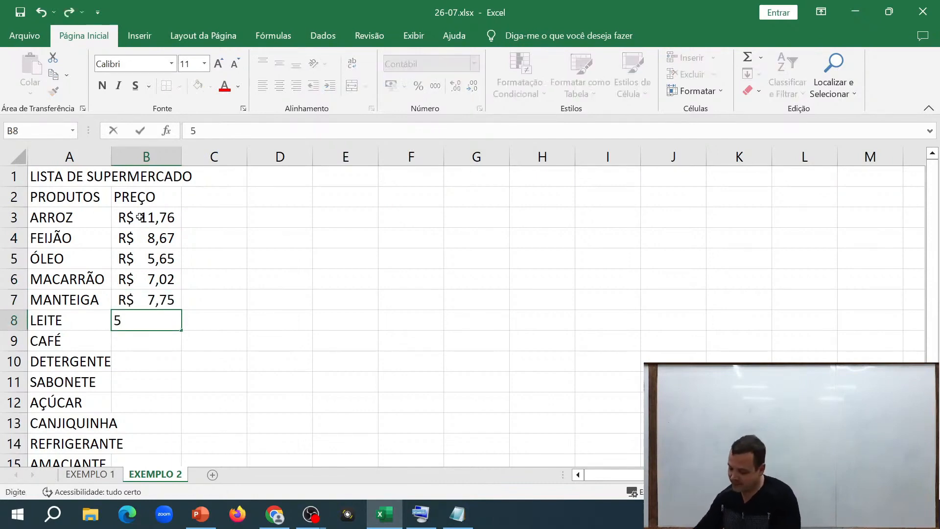
{"action": "key", "text": "Return"}
{"action": "key", "text": "Return"}
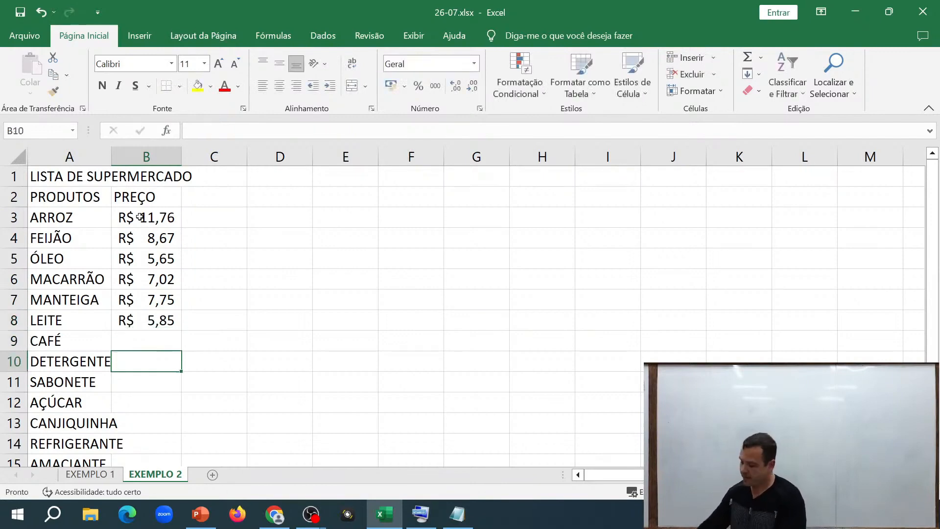
{"action": "key", "text": "Up"}
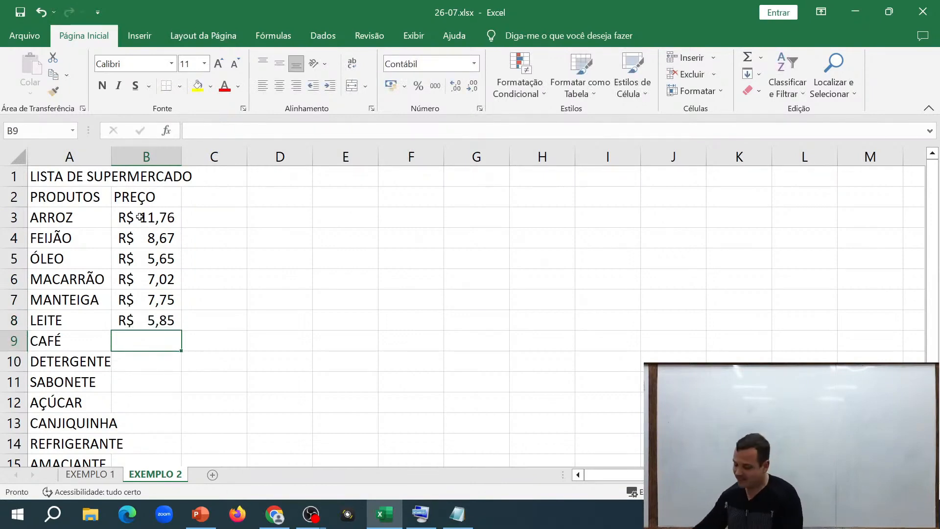
{"action": "type", "text": "15,99"}
{"action": "key", "text": "Return"}
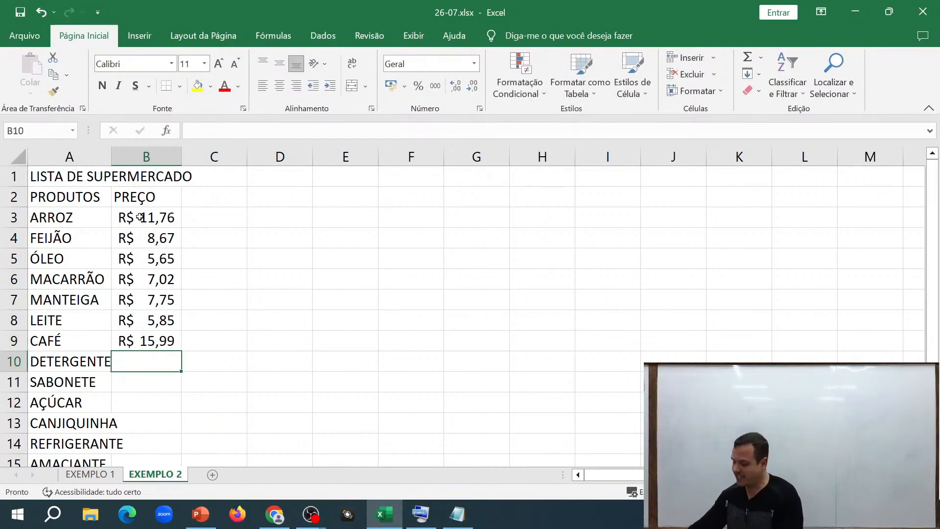
{"action": "type", "text": "3,99"}
{"action": "key", "text": "Return"}
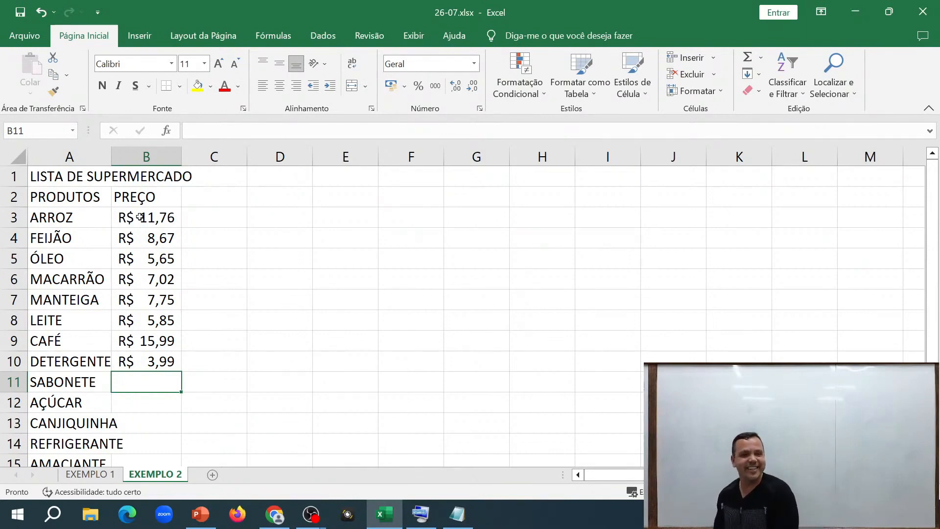
Enter the prices 4,80, 3,49, 4,20, 9,99 and 8,10 in cells B11 to B15, from SABONETE to AMACIANTE.
{"action": "type", "text": "4,8"}
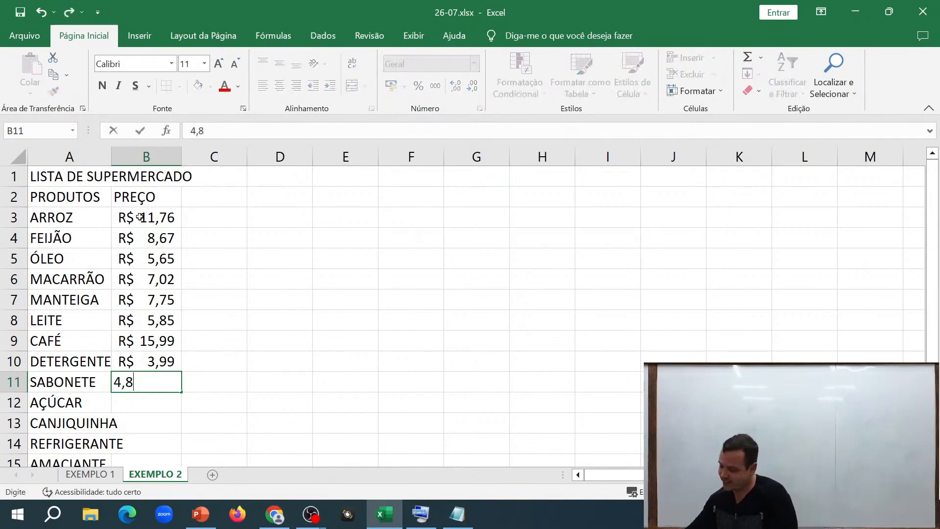
{"action": "key", "text": "Return"}
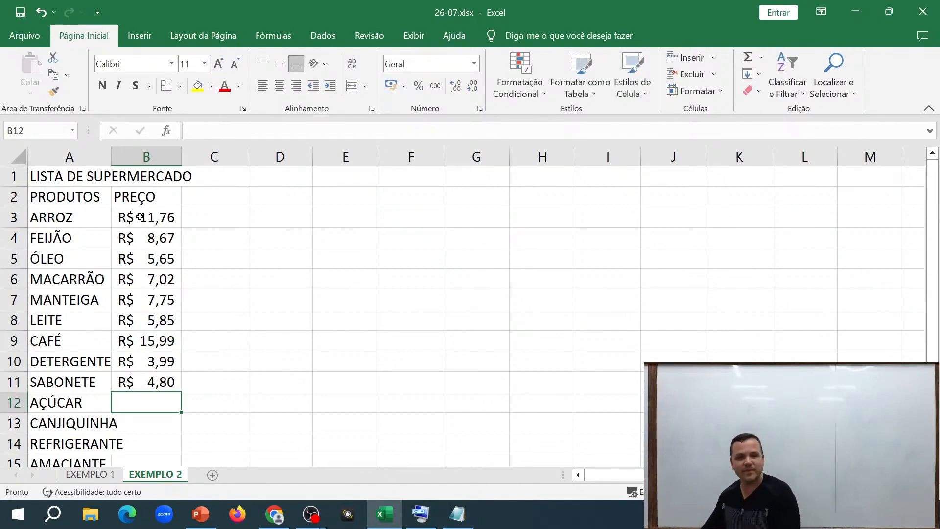
{"action": "type", "text": "3"}
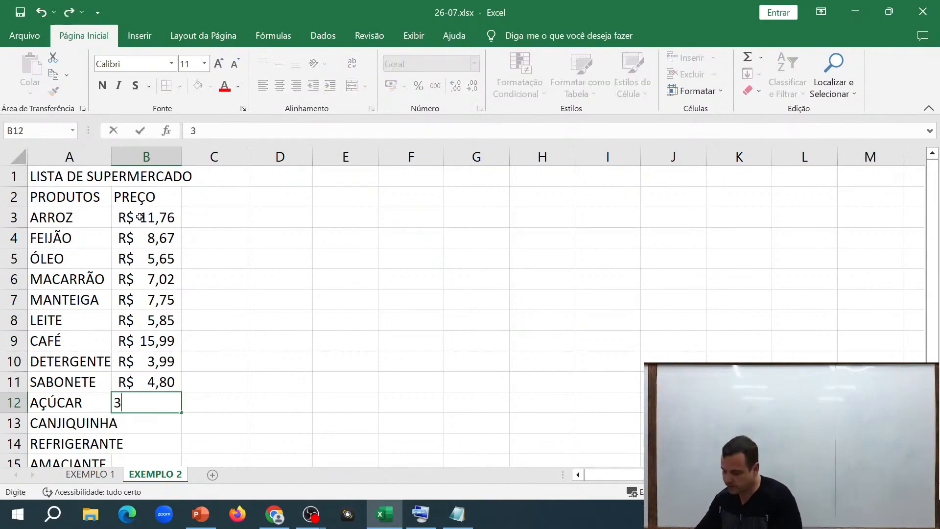
{"action": "type", "text": ",49"}
{"action": "key", "text": "Return"}
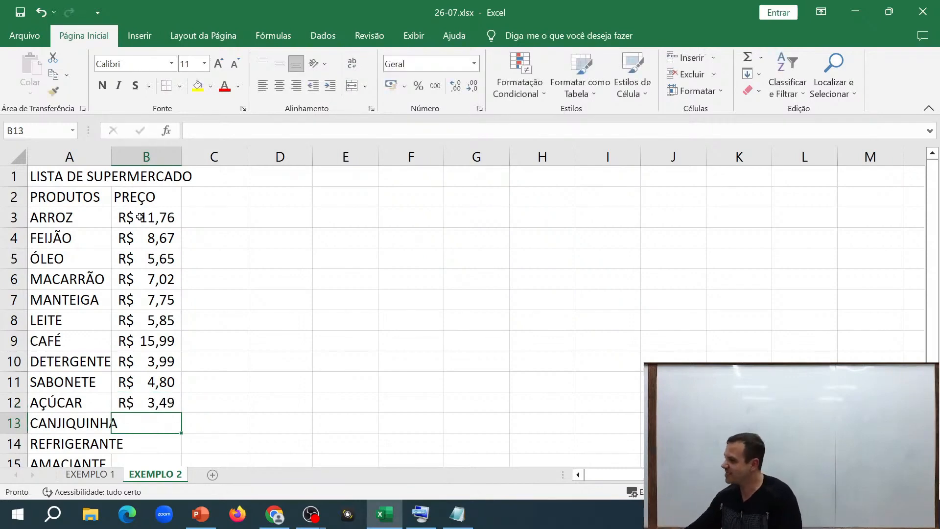
{"action": "type", "text": "4,20"}
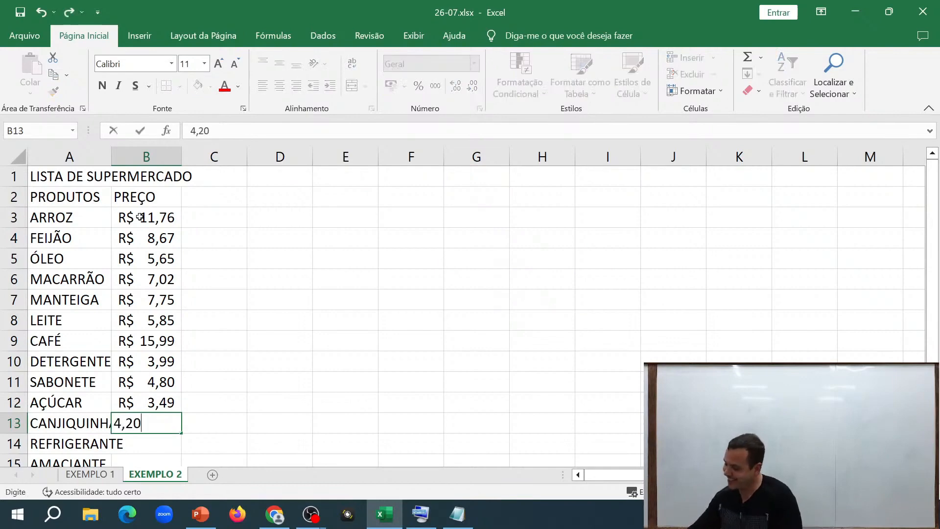
{"action": "key", "text": "Return"}
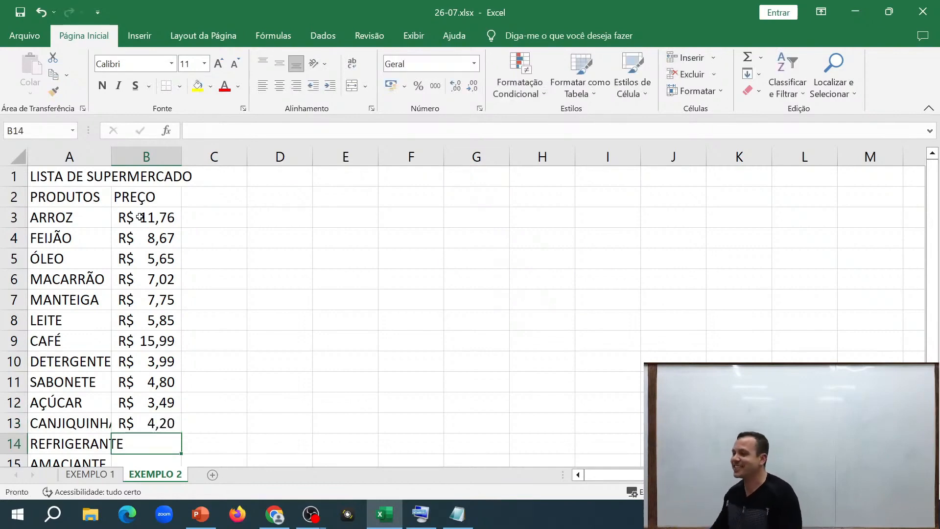
{"action": "type", "text": "9,99"}
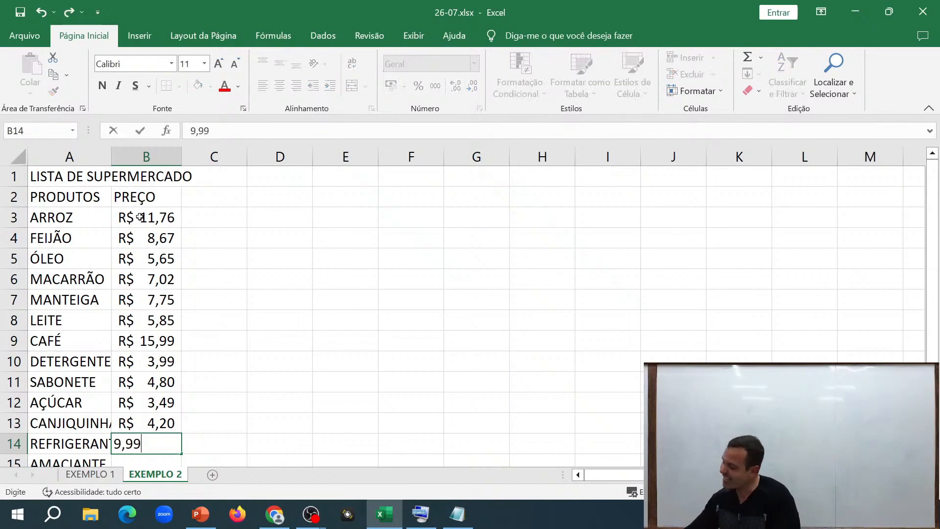
{"action": "key", "text": "Return"}
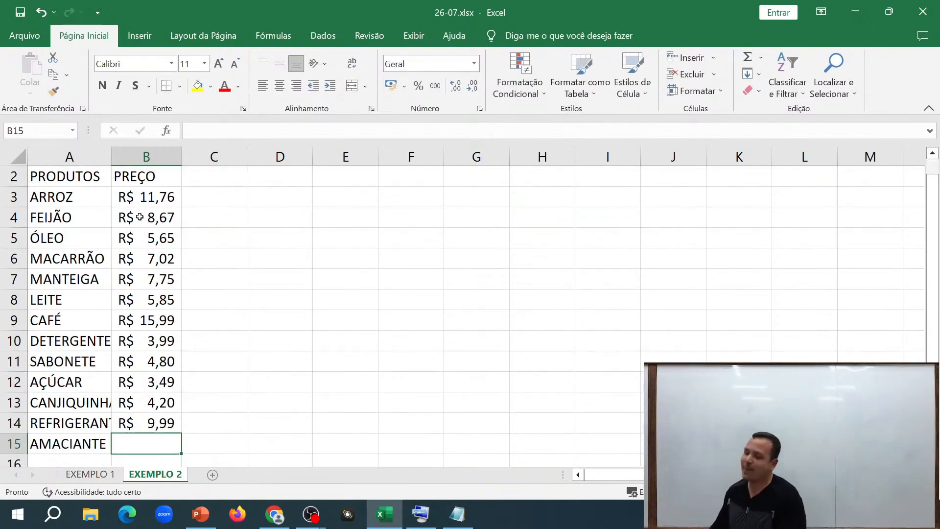
{"action": "type", "text": "8,10"}
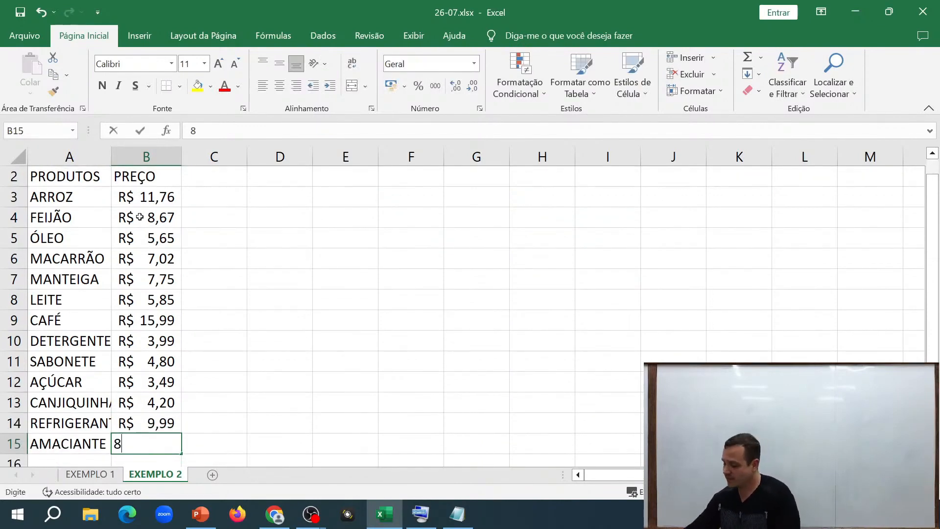
{"action": "key", "text": "Return"}
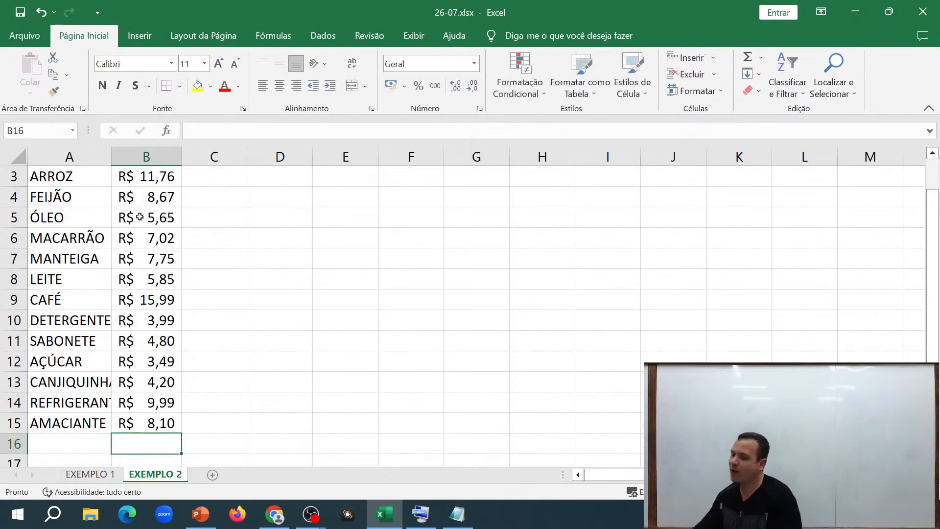
Enter the heading QUANTIDADE in cell C2, beside the PREÇO heading.
{"action": "scroll", "coordinate": [229, 225], "scroll_direction": "up", "scroll_amount": 2}
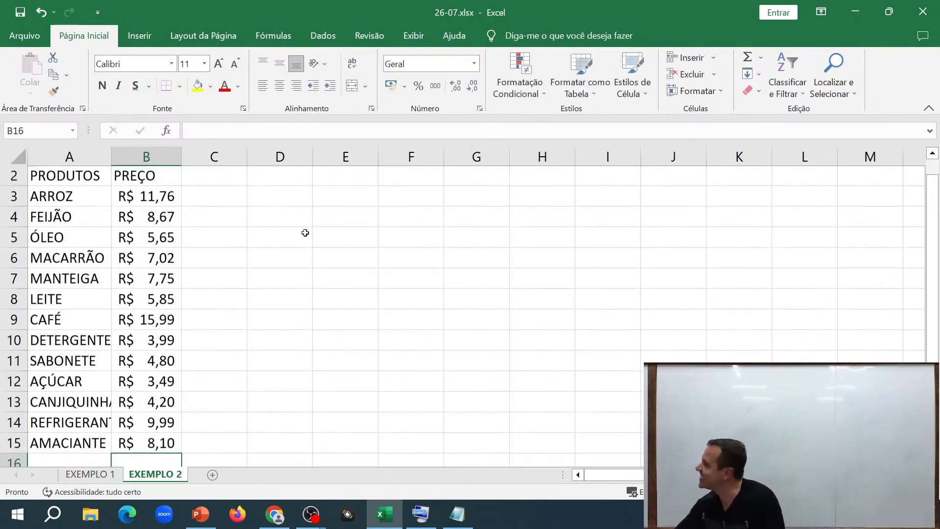
{"action": "left_click", "coordinate": [199, 198]}
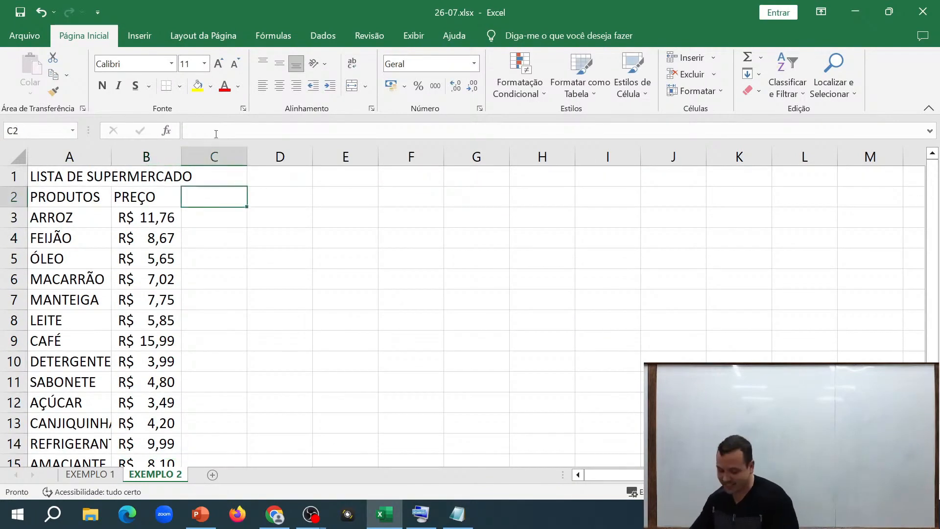
{"action": "type", "text": "QUANTIDAD"}
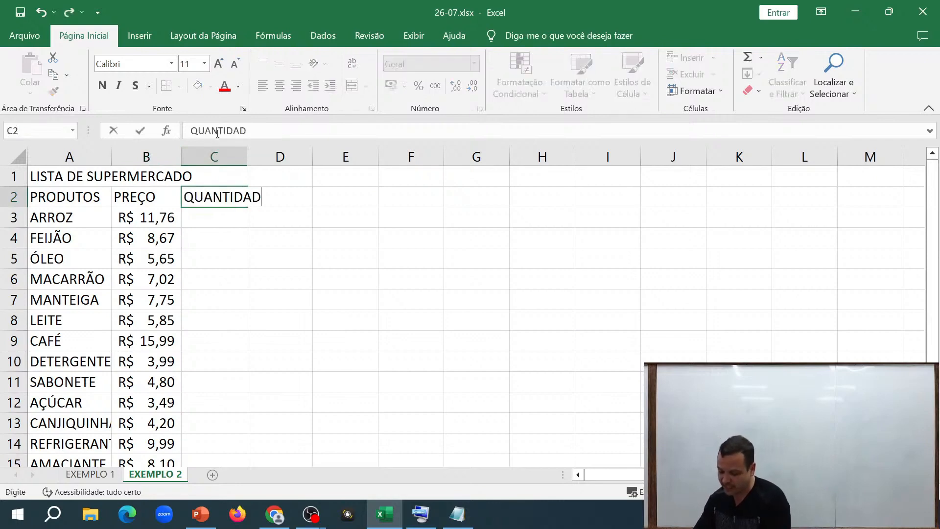
{"action": "type", "text": "E"}
{"action": "key", "text": "Return"}
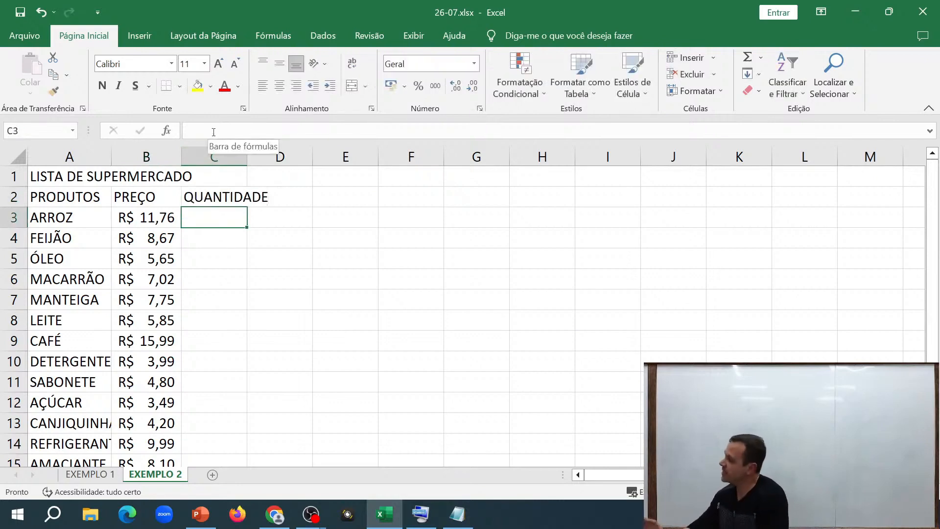
Enter the quantities 2, 3, 5 and 2 in cells C3 to C6 for ARROZ, FEIJÃO, ÓLEO and MACARRÃO.
{"action": "type", "text": "2"}
{"action": "key", "text": "Return"}
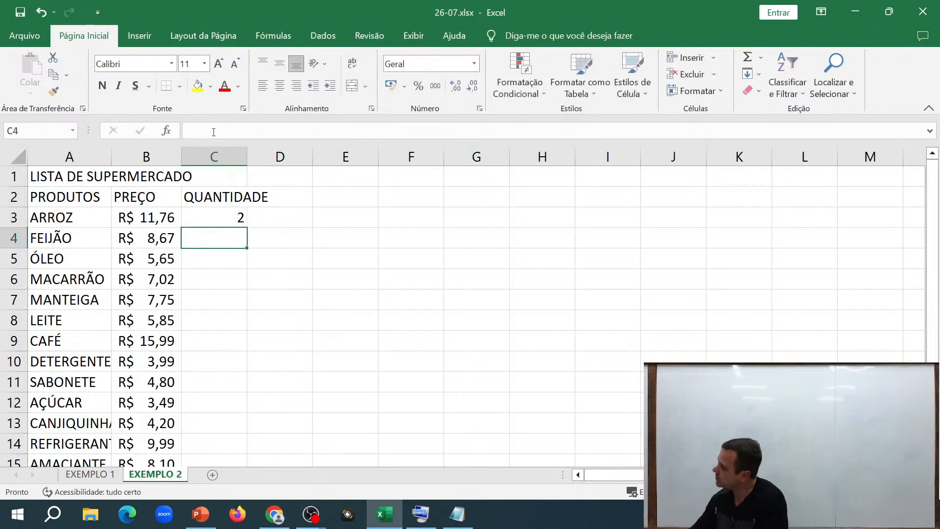
{"action": "type", "text": "3"}
{"action": "key", "text": "Return"}
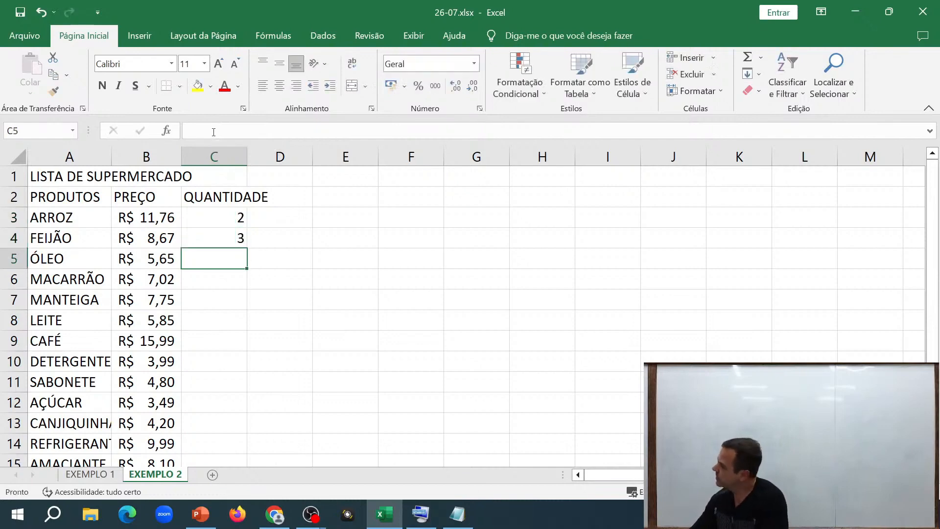
{"action": "type", "text": "5"}
{"action": "key", "text": "Return"}
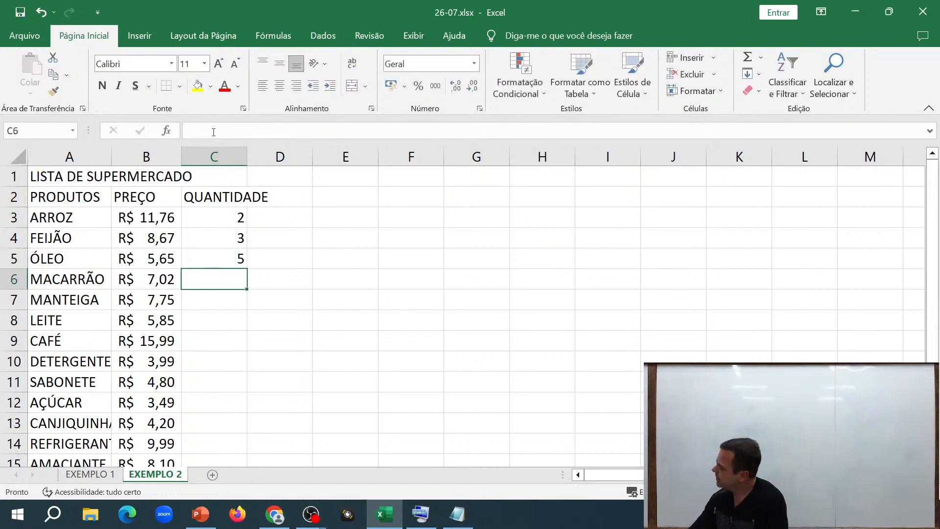
{"action": "type", "text": "2"}
{"action": "key", "text": "Return"}
Enter the quantities 3, 12, 5 and 10 in cells C7 to C10 for MANTEIGA, LEITE, CAFÉ and DETERGENTE.
{"action": "type", "text": "3"}
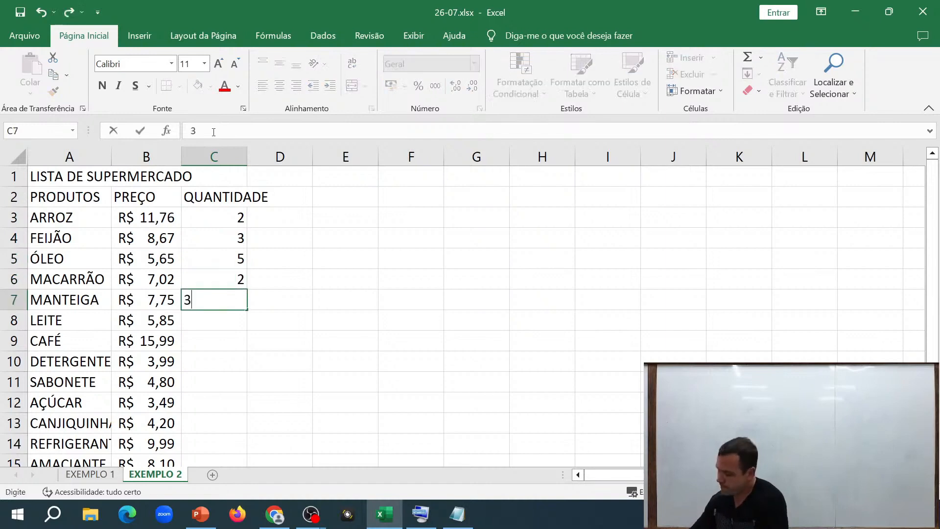
{"action": "key", "text": "Return"}
{"action": "type", "text": "12"}
{"action": "key", "text": "Return"}
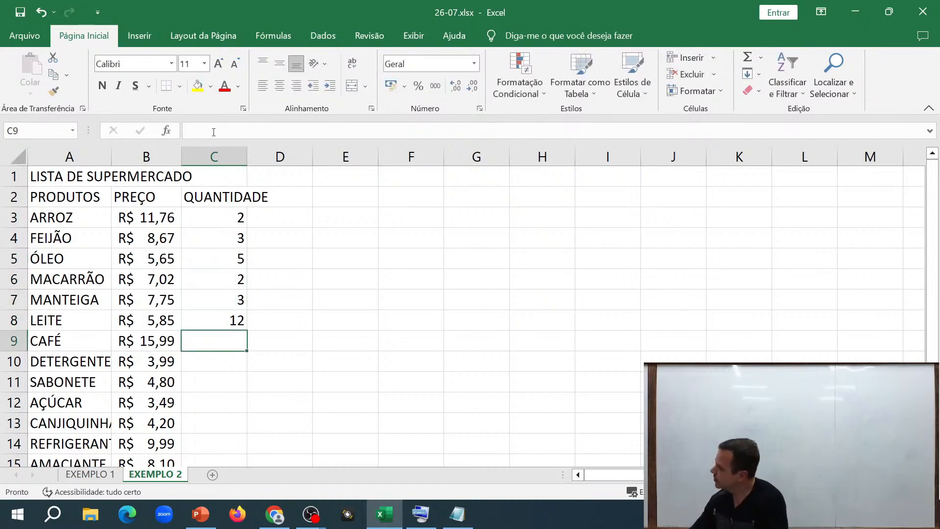
{"action": "type", "text": "5"}
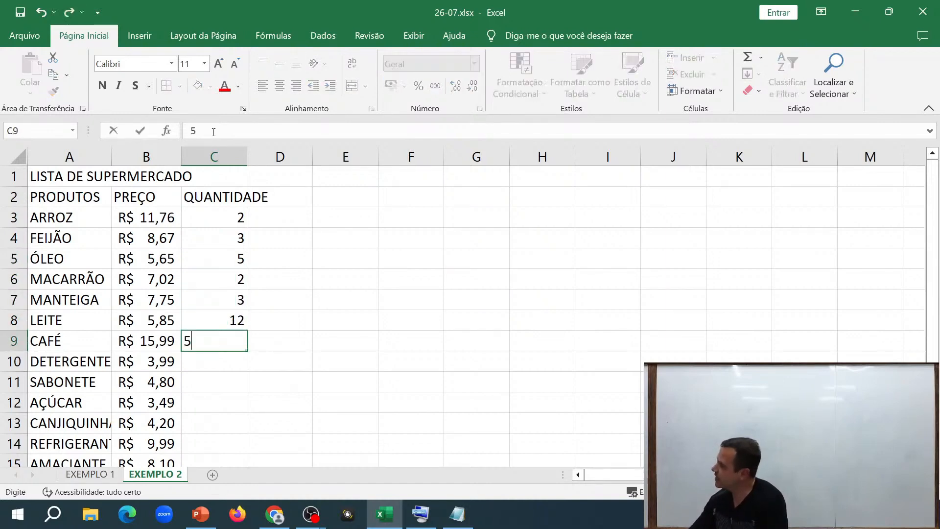
{"action": "key", "text": "BackSpace"}
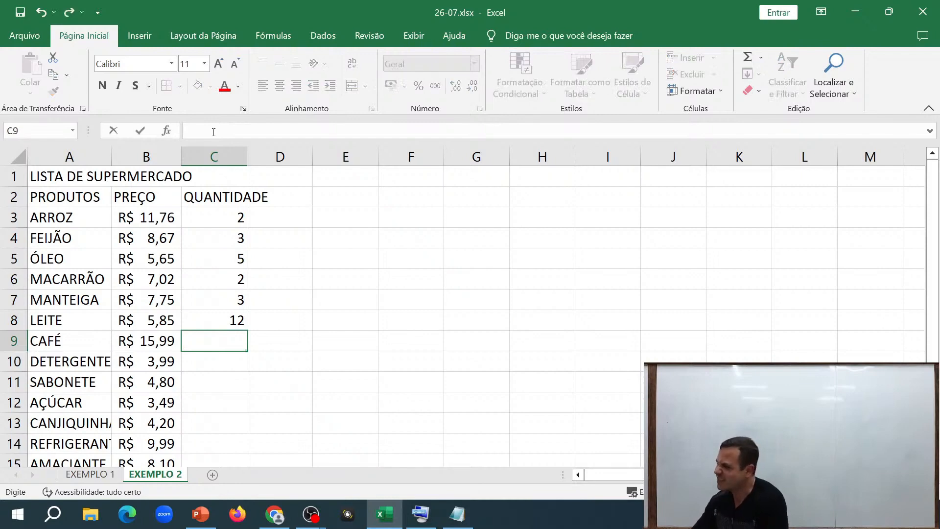
{"action": "type", "text": "5"}
{"action": "key", "text": "Return"}
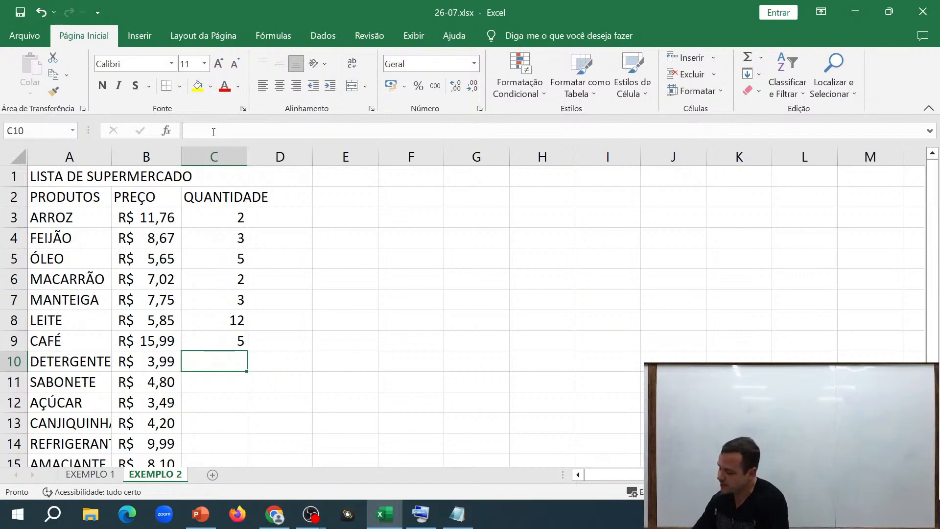
{"action": "type", "text": "10"}
{"action": "key", "text": "Return"}
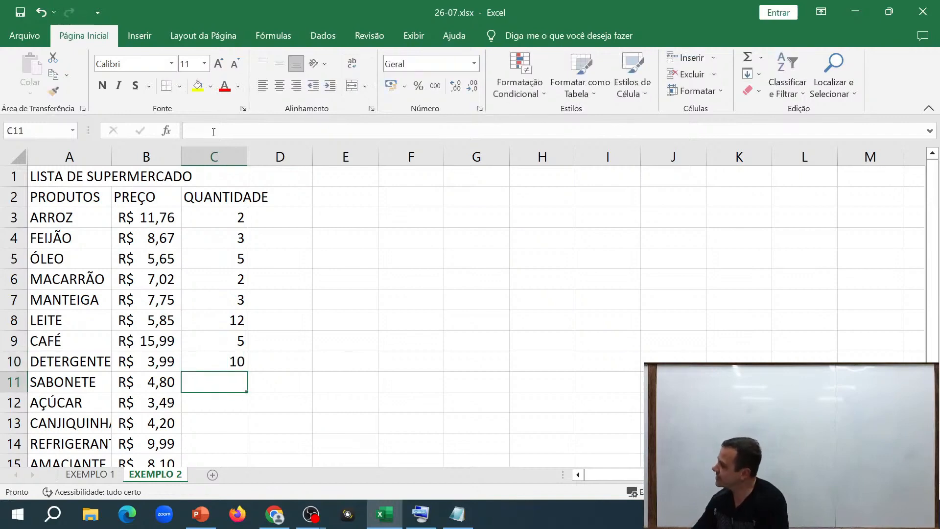
Enter the quantities 20, 10, 3, 12 and 3 in cells C11 to C15, from SABONETE to AMACIANTE.
{"action": "type", "text": "20"}
{"action": "key", "text": "Return"}
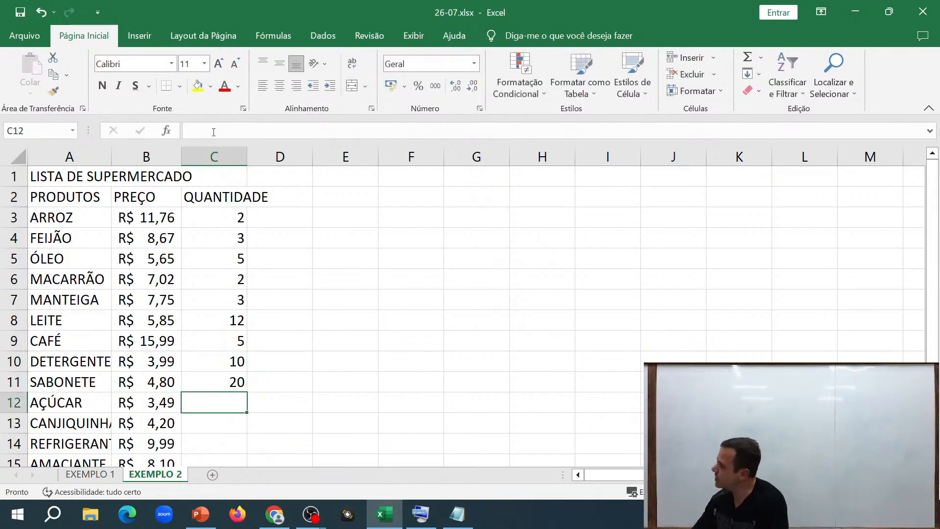
{"action": "type", "text": "10"}
{"action": "key", "text": "Return"}
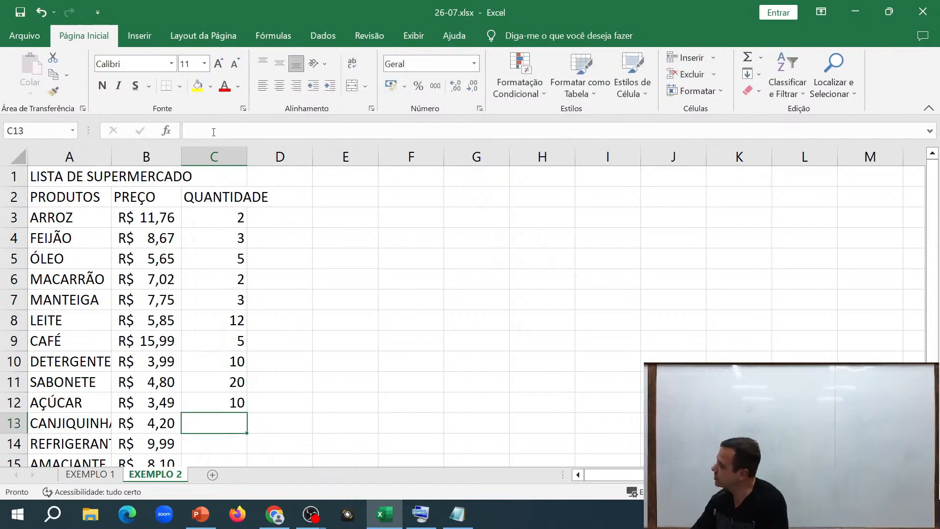
{"action": "type", "text": "3"}
{"action": "key", "text": "Return"}
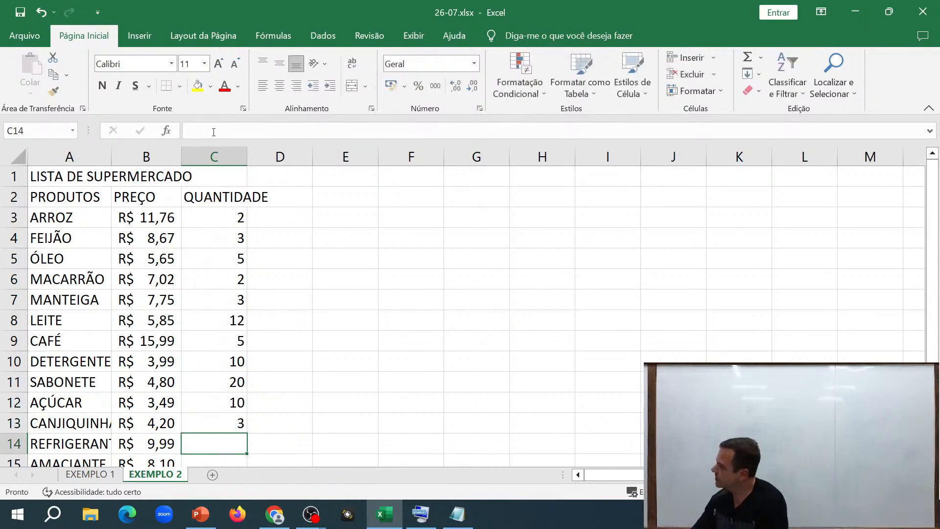
{"action": "type", "text": "12"}
{"action": "key", "text": "Return"}
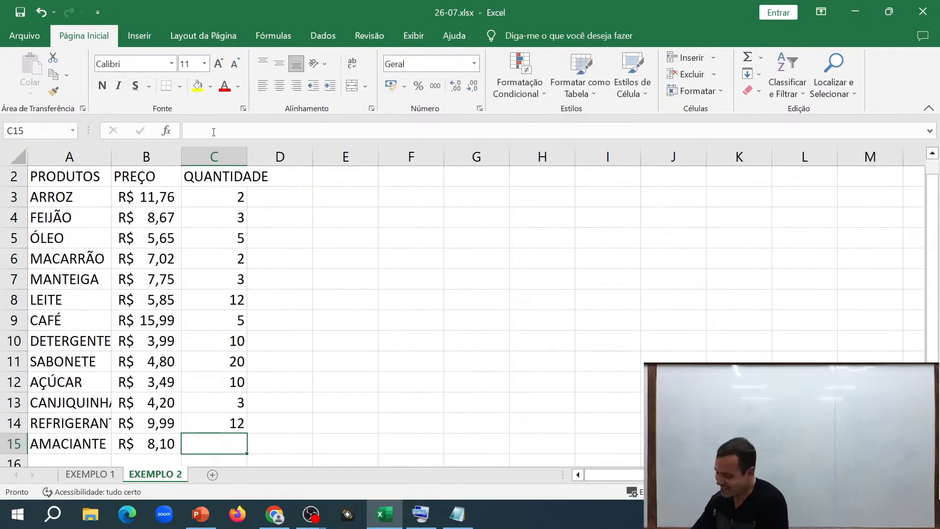
{"action": "type", "text": "3,"}
{"action": "key", "text": "Return"}
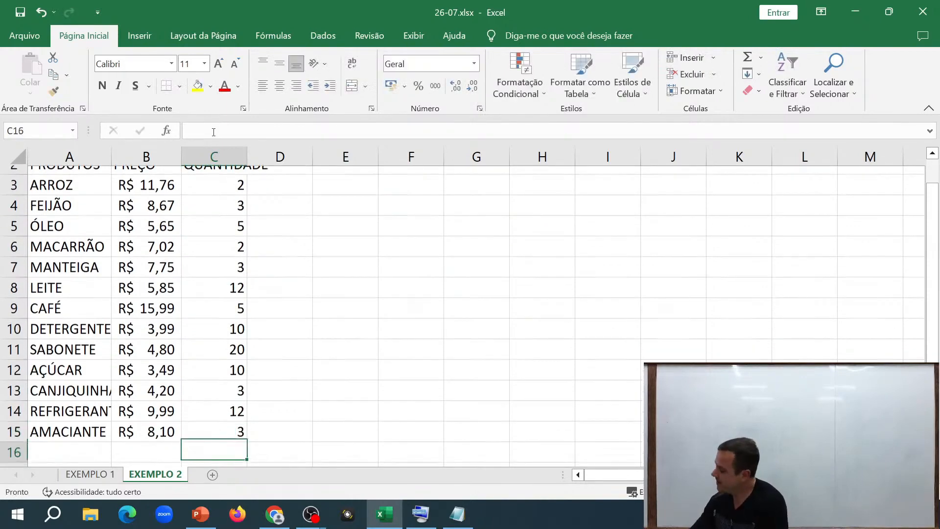
Enter the heading TOTAL in cell D2 and autofit column C to the QUANTIDADE heading.
{"action": "scroll", "coordinate": [294, 280], "scroll_direction": "up", "scroll_amount": 1}
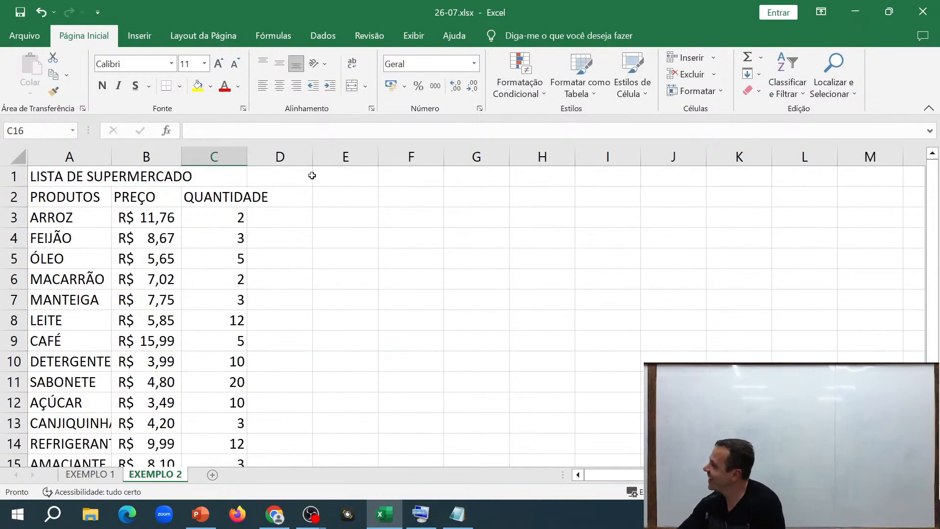
{"action": "left_click", "coordinate": [288, 204]}
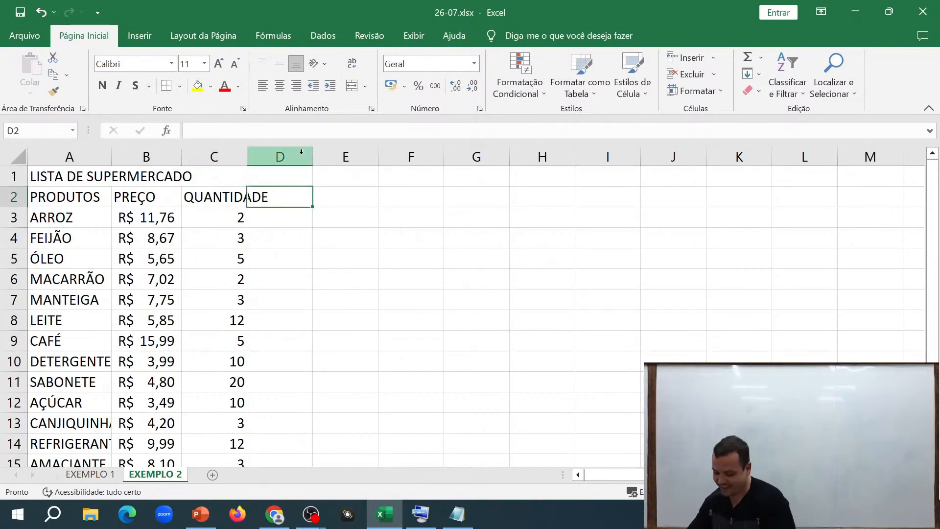
{"action": "type", "text": "T5OTA"}
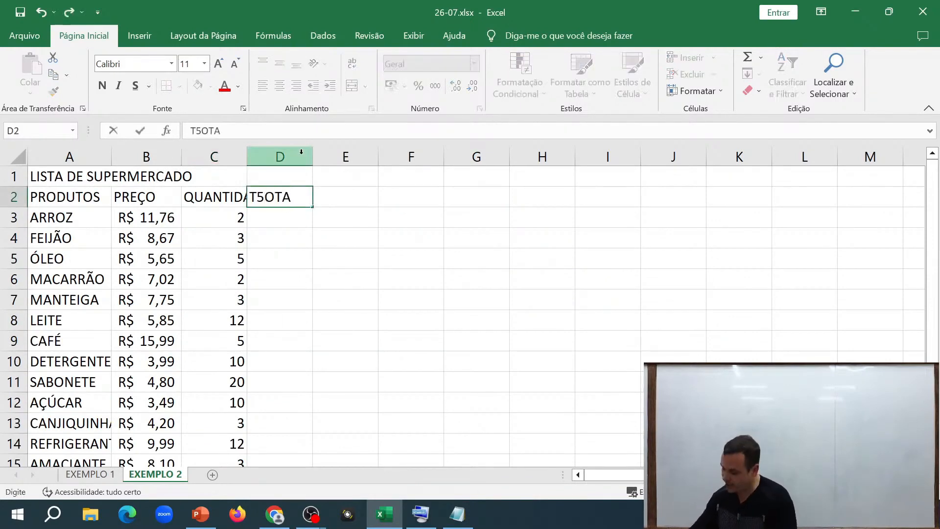
{"action": "key", "text": "Return"}
{"action": "key", "text": "Up"}
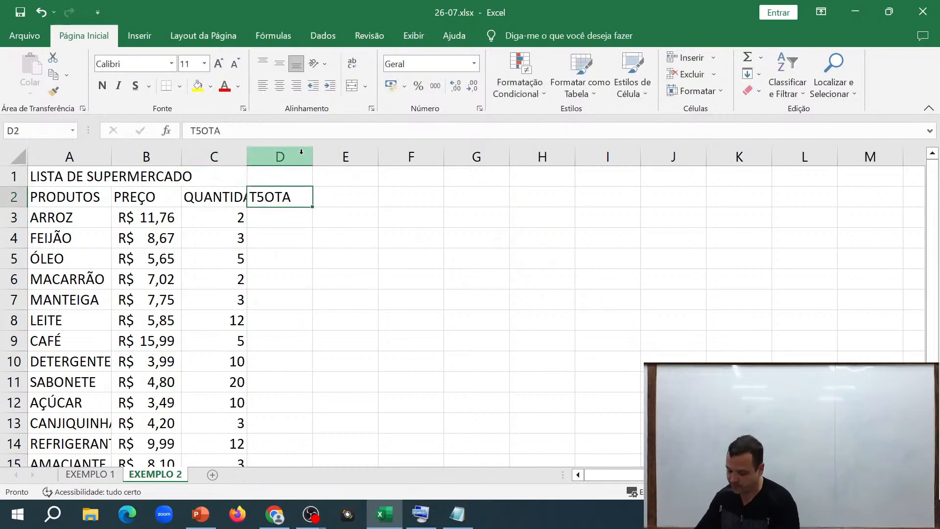
{"action": "type", "text": "TOTAL"}
{"action": "key", "text": "Return"}
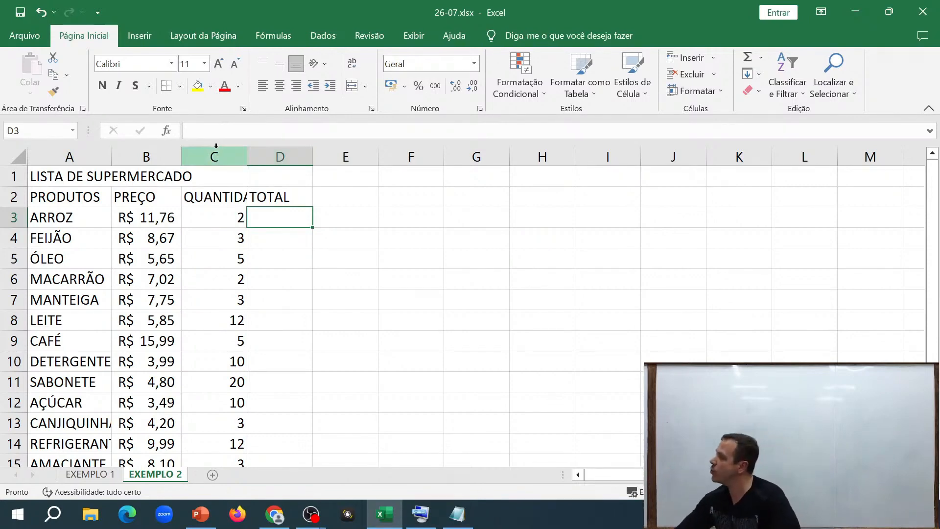
{"action": "double_click", "coordinate": [246, 162]}
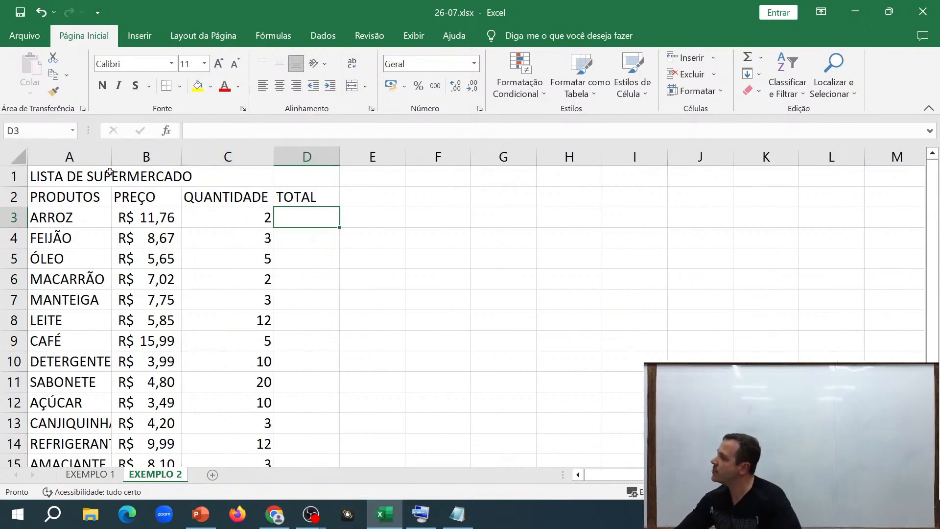
Merge and centre the title LISTA DE SUPERMERCADO across cells A1 to D1.
{"action": "left_click", "coordinate": [91, 173]}
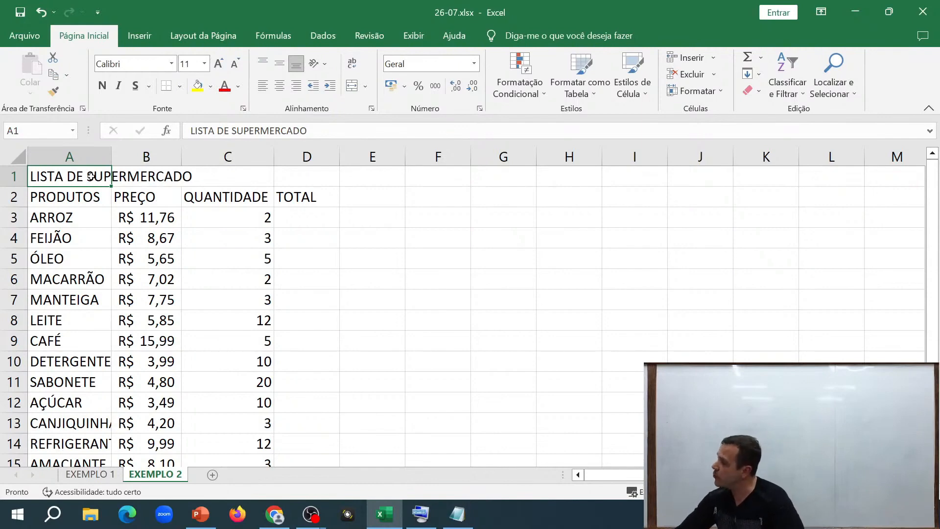
{"action": "left_click_drag", "start_coordinate": [91, 176], "coordinate": [309, 180]}
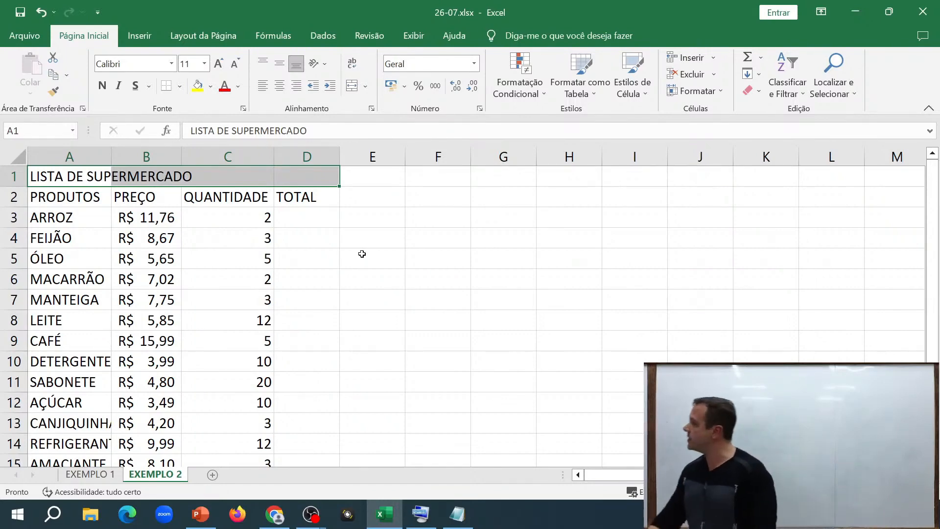
{"action": "left_click", "coordinate": [354, 90]}
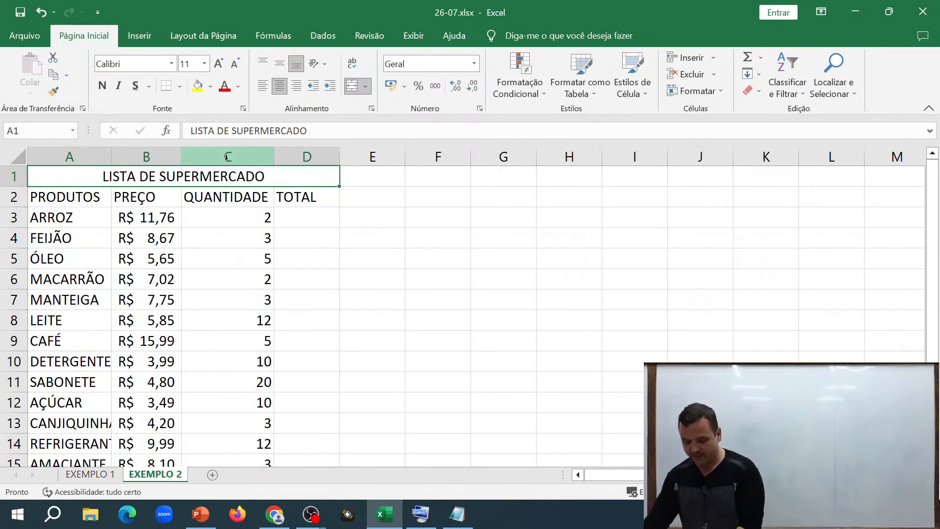
Undo and reapply the merge and centring of the title in A1:D1 twice.
{"action": "key", "text": "ctrl+z"}
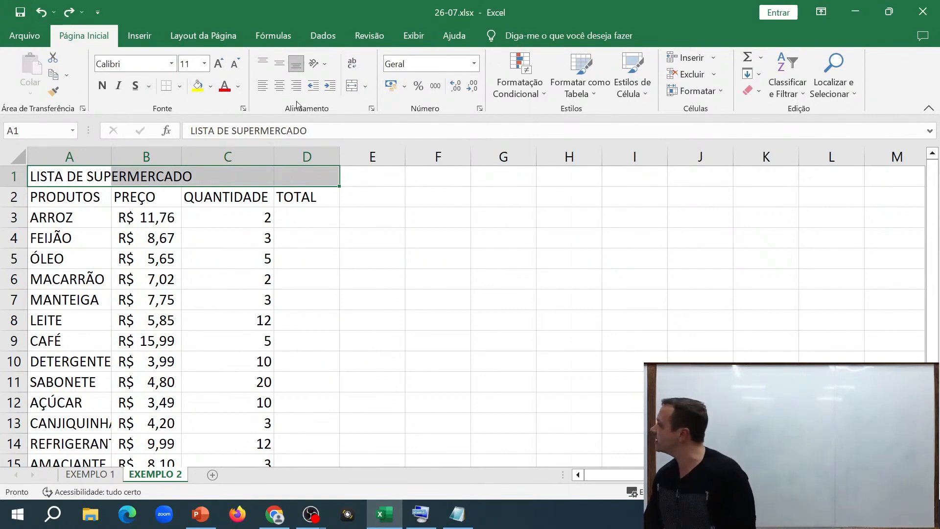
{"action": "left_click", "coordinate": [352, 87]}
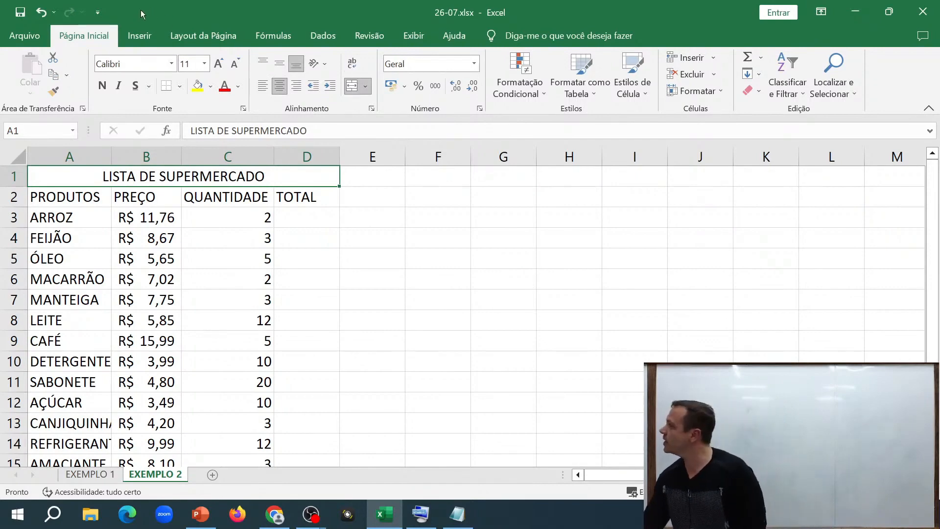
{"action": "left_click", "coordinate": [42, 20]}
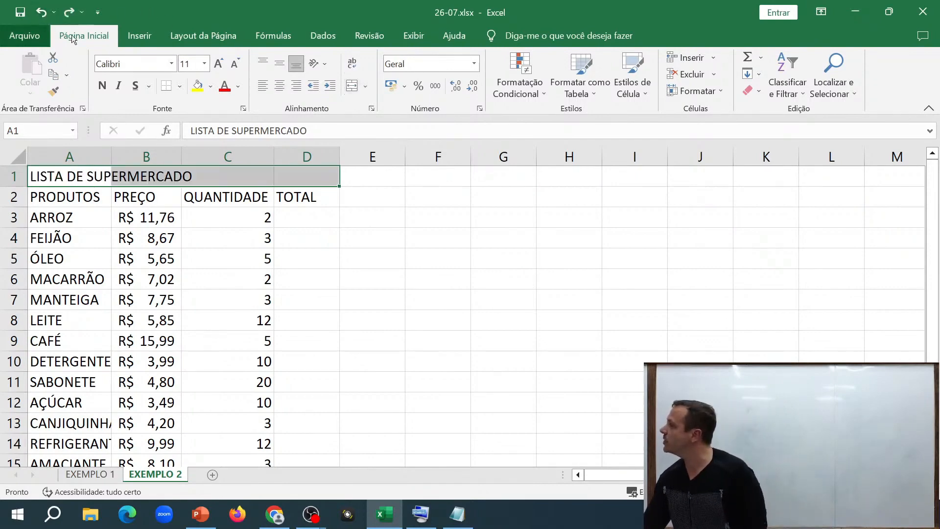
{"action": "left_click", "coordinate": [352, 88]}
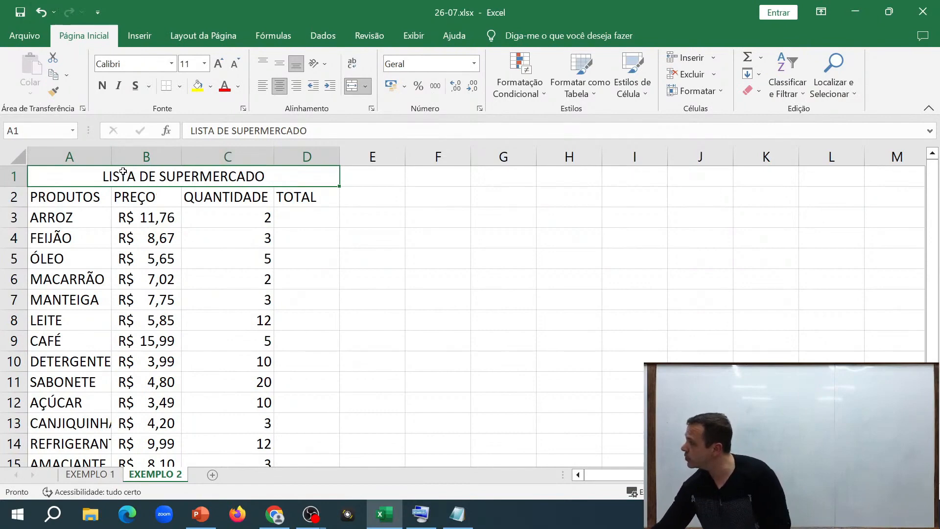
Apply all borders to the whole supermarket table, from the title row down to AMACIANTE in row 15.
{"action": "left_click_drag", "start_coordinate": [91, 175], "coordinate": [294, 425]}
{"action": "scroll", "coordinate": [292, 416], "scroll_direction": "up", "scroll_amount": 1}
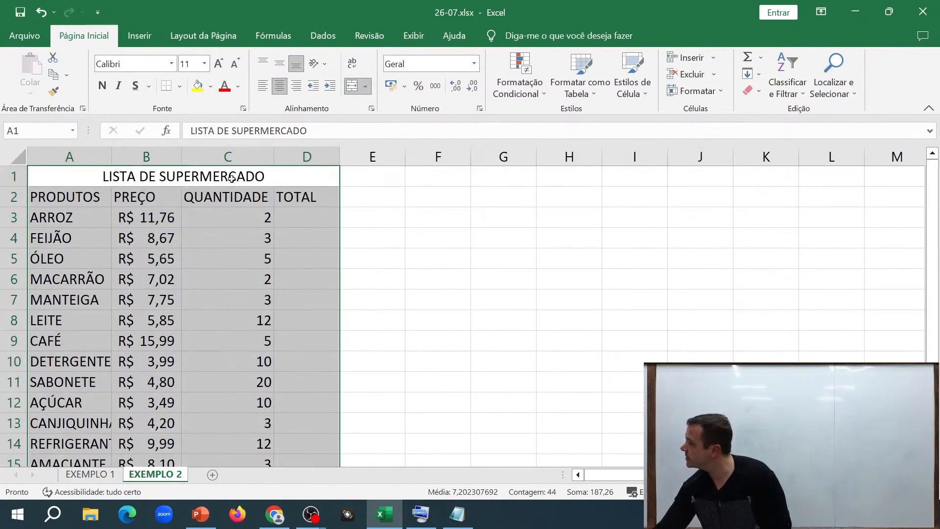
{"action": "left_click", "coordinate": [181, 86]}
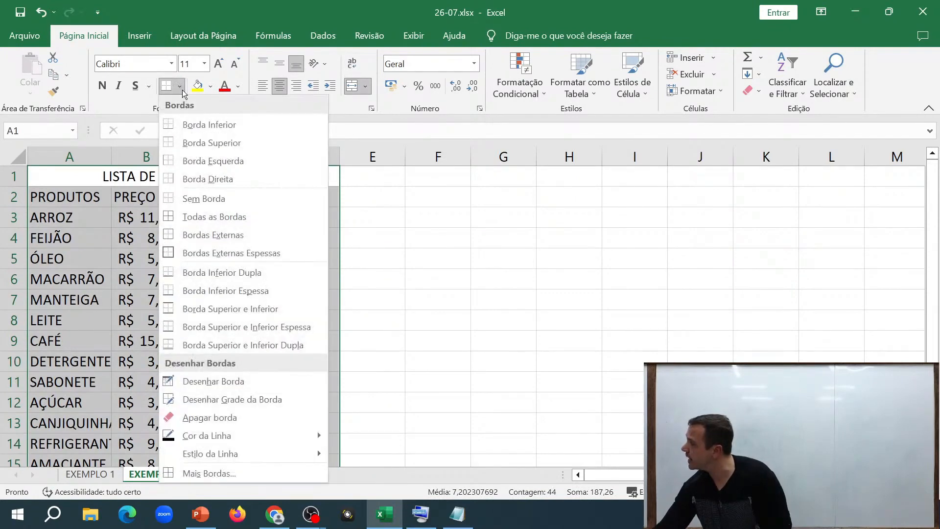
{"action": "left_click", "coordinate": [245, 221]}
{"action": "left_click", "coordinate": [386, 256]}
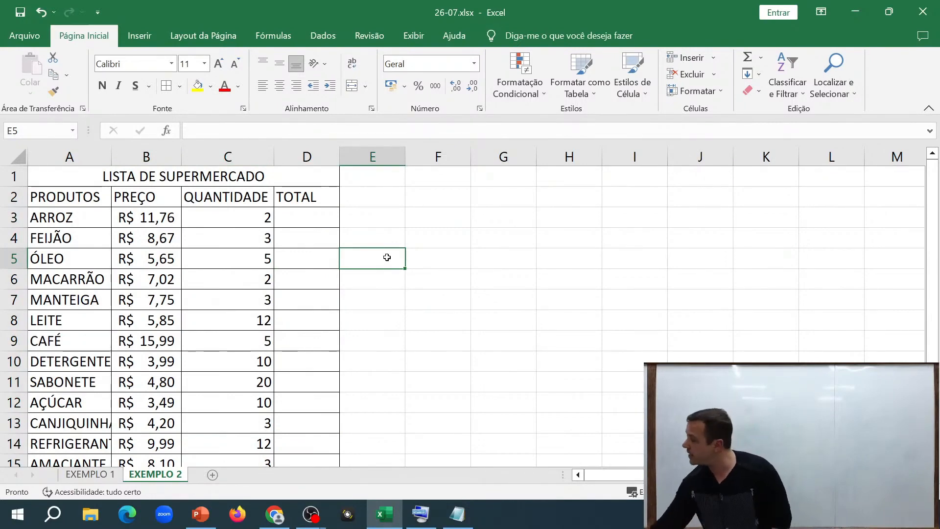
Enter the formula =B3*C3 in cell D3 to multiply the price of ARROZ by its quantity.
{"action": "left_click", "coordinate": [321, 216]}
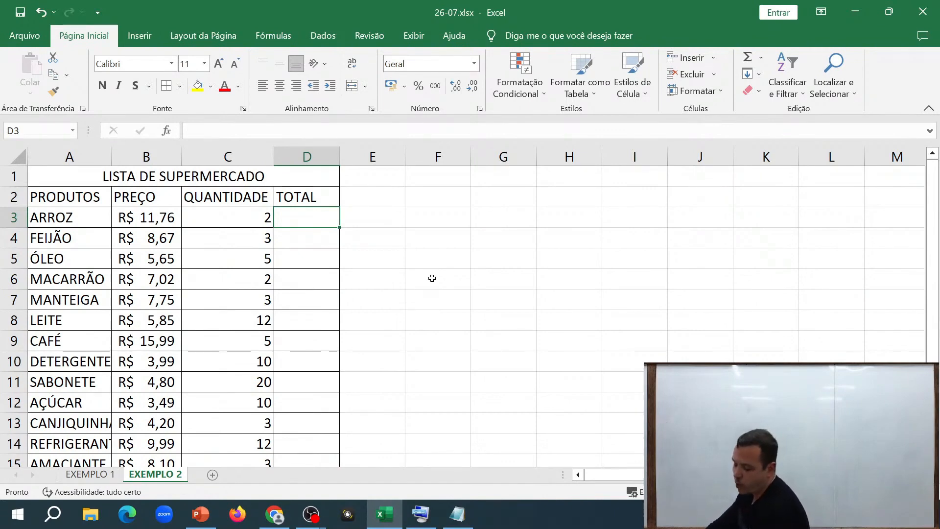
{"action": "type", "text": "="}
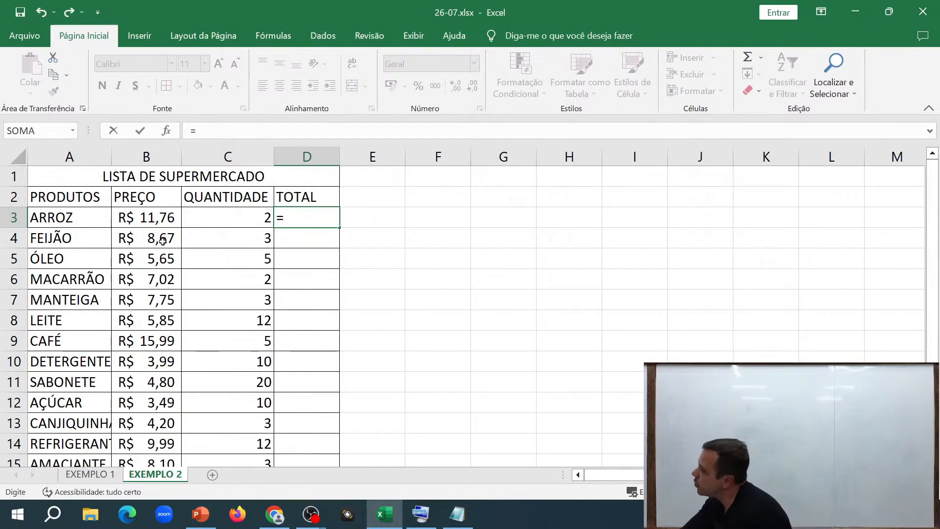
{"action": "left_click", "coordinate": [165, 217]}
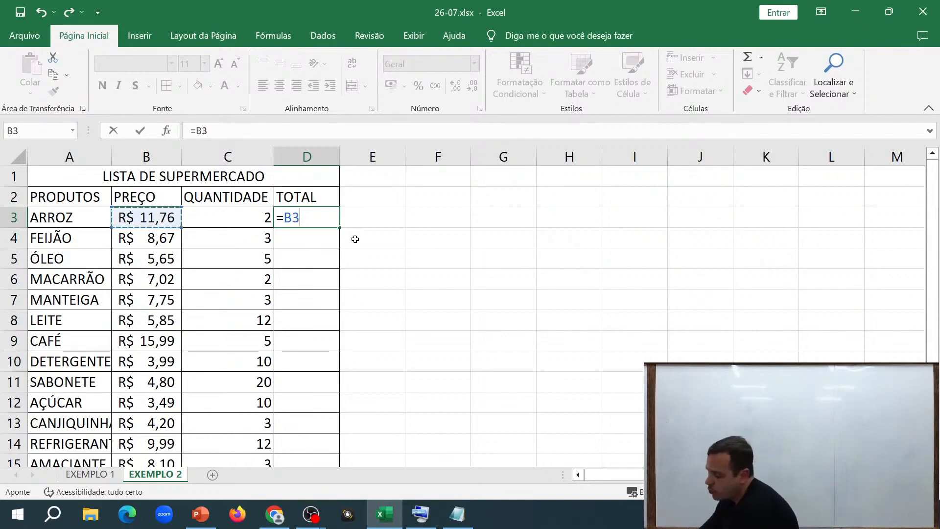
{"action": "type", "text": "*"}
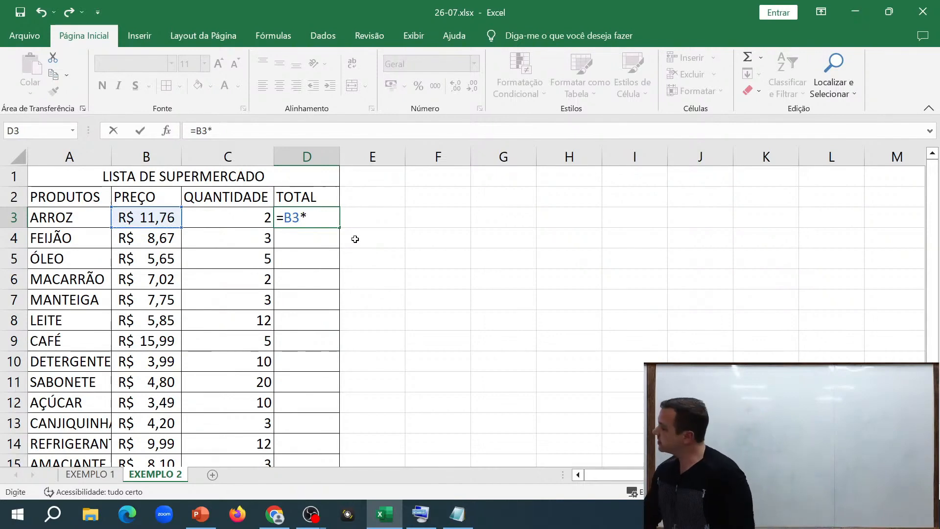
{"action": "left_click", "coordinate": [265, 212]}
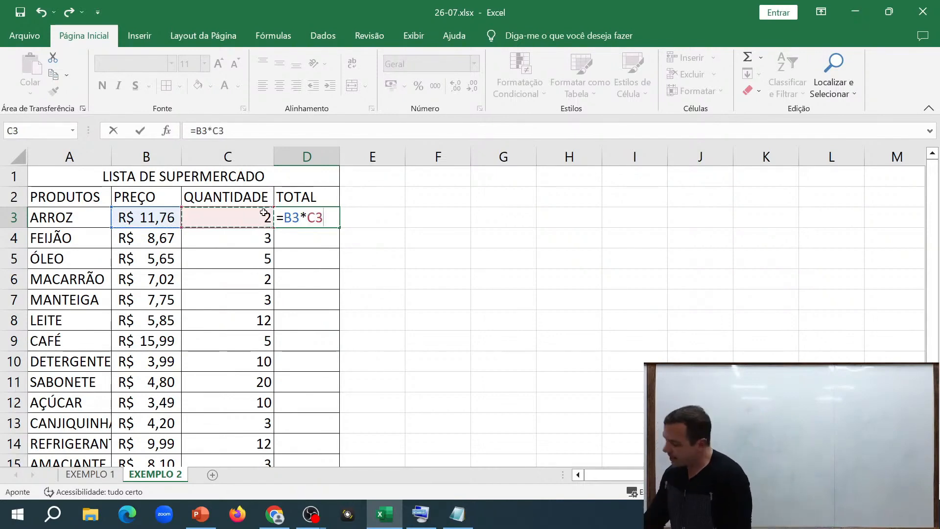
{"action": "key", "text": "Return"}
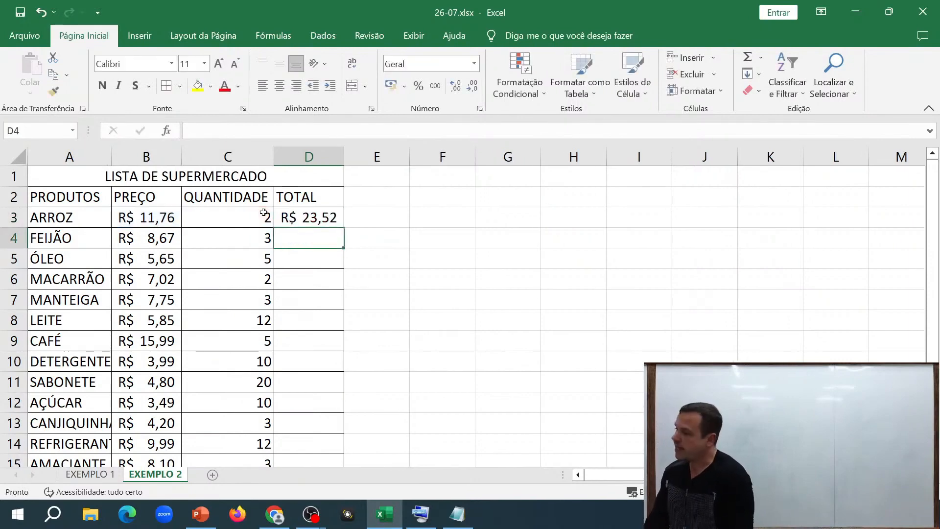
Autofit the width of column A to the product names.
{"action": "scroll", "coordinate": [302, 262], "scroll_direction": "down", "scroll_amount": 1}
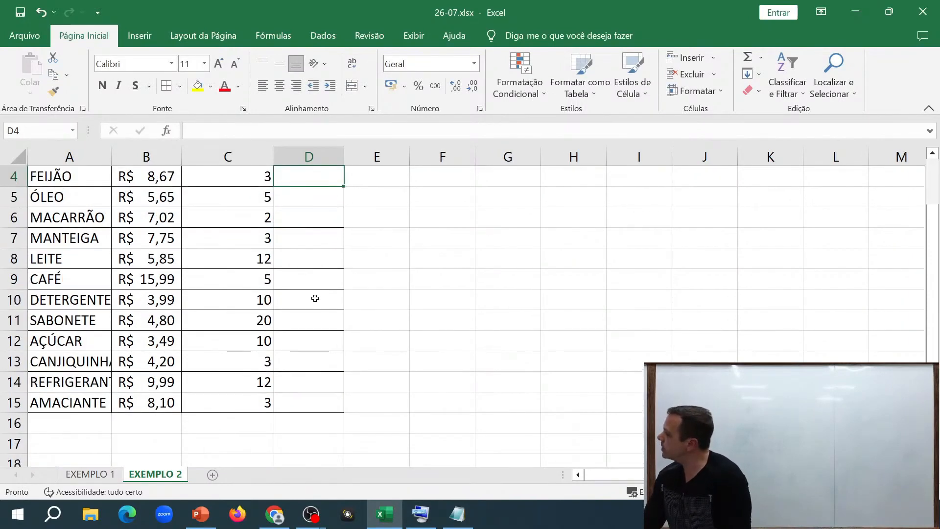
{"action": "left_click", "coordinate": [307, 328]}
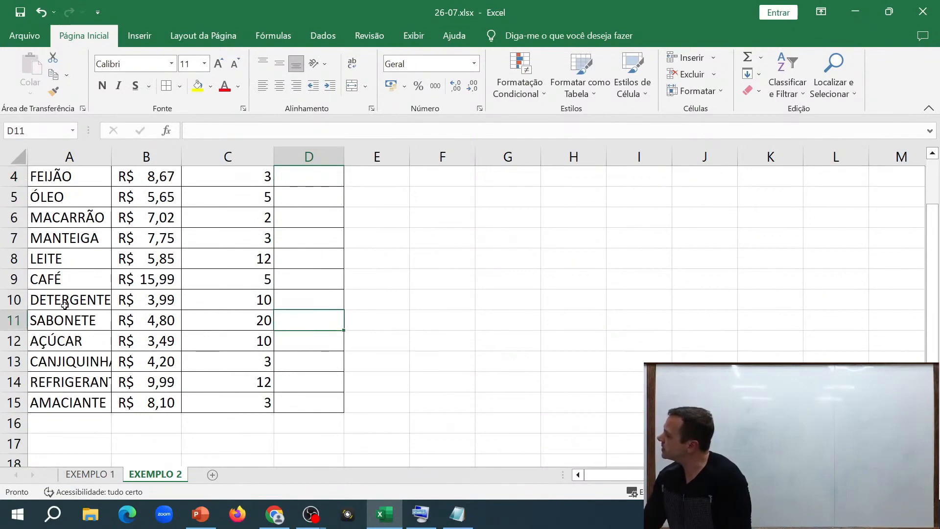
{"action": "scroll", "coordinate": [81, 329], "scroll_direction": "up", "scroll_amount": 1}
{"action": "scroll", "coordinate": [81, 330], "scroll_direction": "up", "scroll_amount": 1}
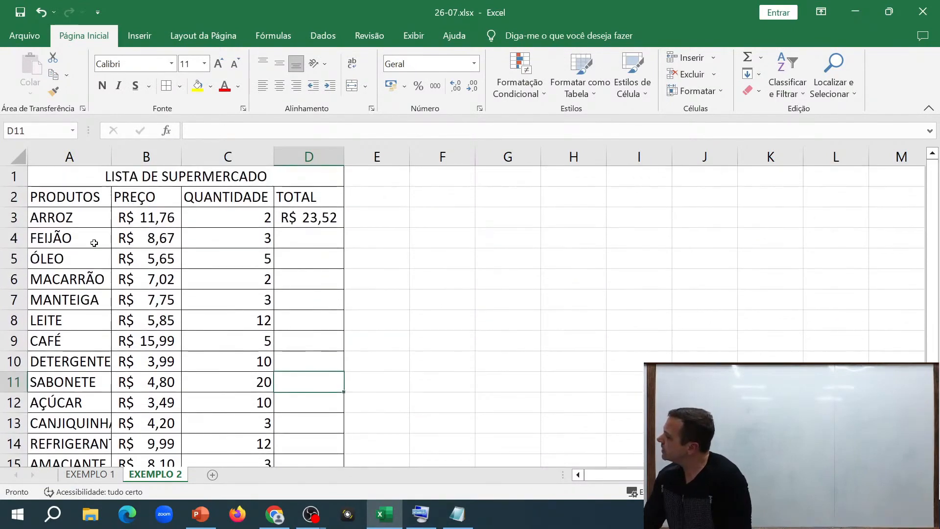
{"action": "double_click", "coordinate": [111, 149]}
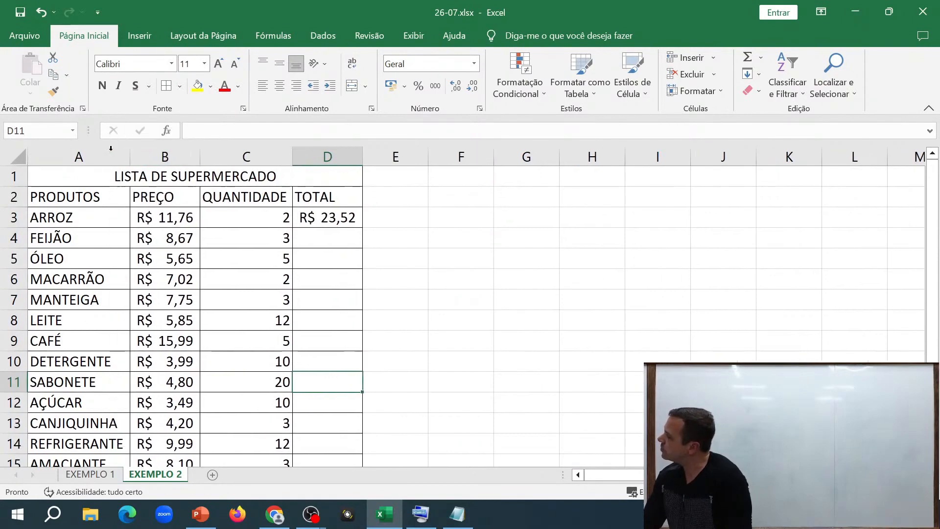
Enter the formula =B11*C11 in cell D11 to multiply the price of SABONETE by its quantity.
{"action": "scroll", "coordinate": [323, 332], "scroll_direction": "down", "scroll_amount": 1}
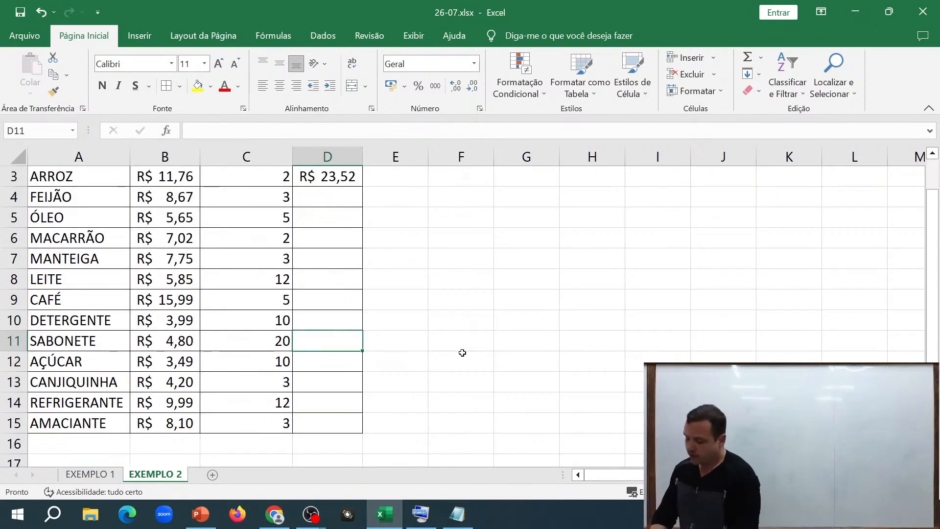
{"action": "type", "text": "="}
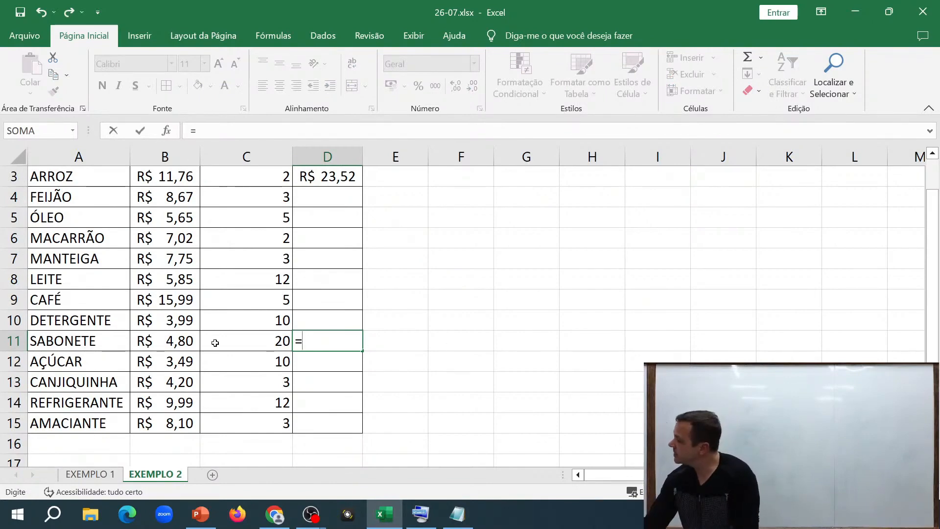
{"action": "left_click", "coordinate": [169, 345]}
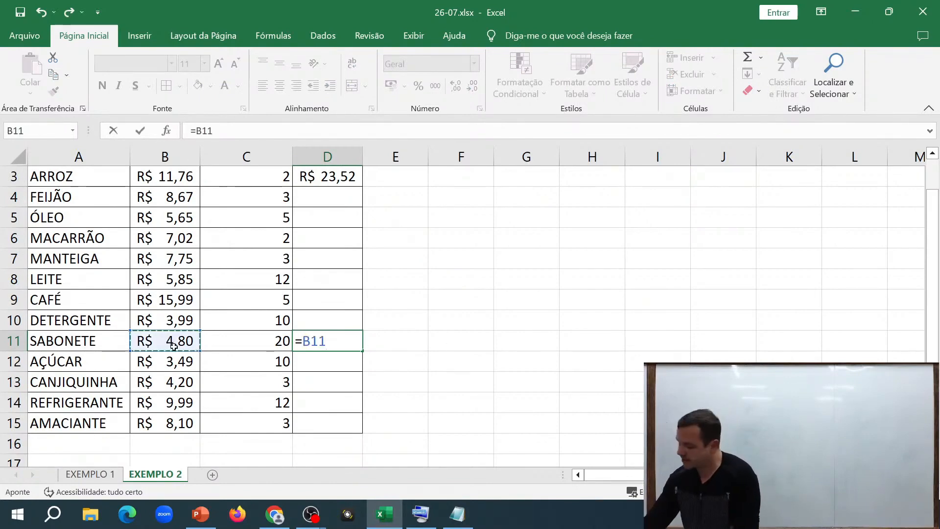
{"action": "type", "text": "*"}
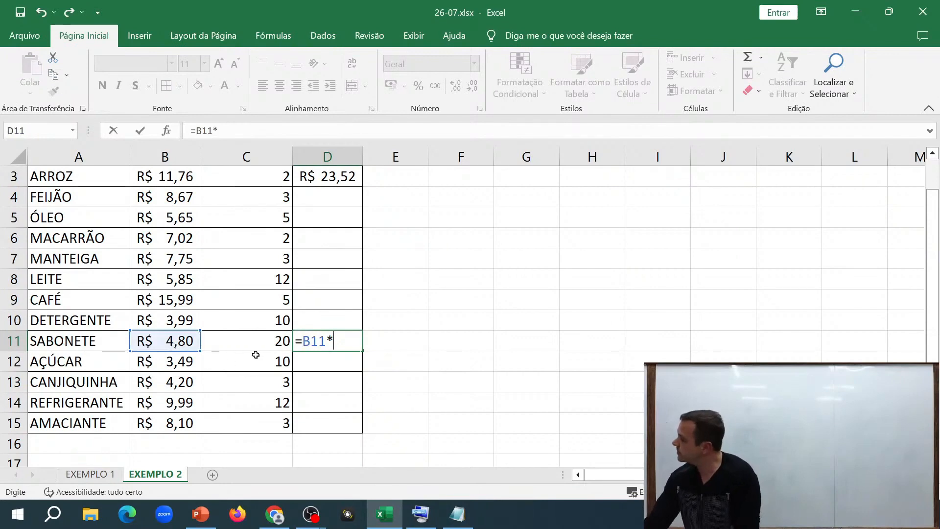
{"action": "left_click", "coordinate": [243, 337]}
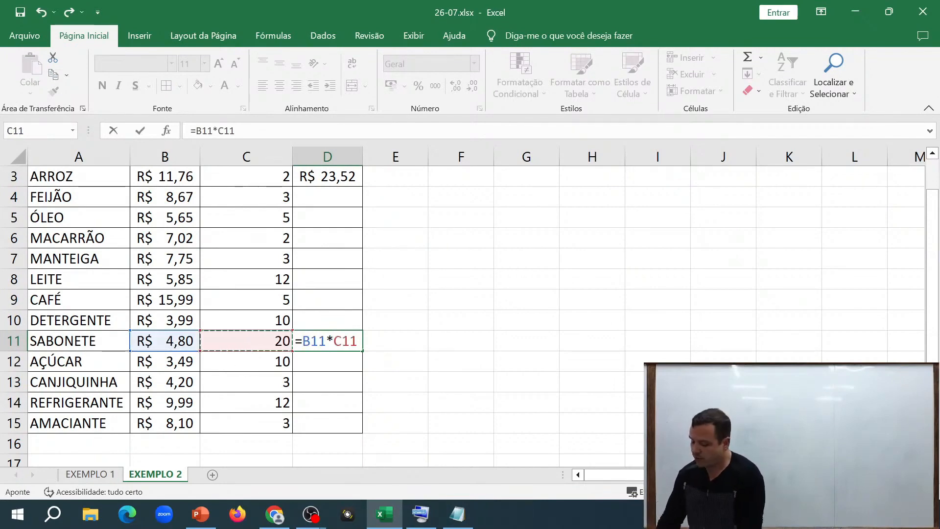
{"action": "key", "text": "Return"}
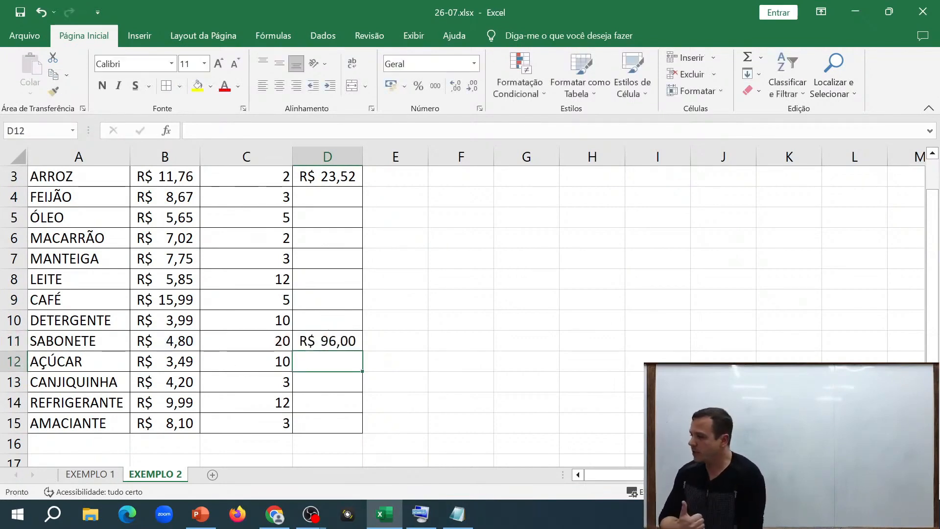
Clear the SABONETE total from cell D11.
{"action": "scroll", "coordinate": [388, 351], "scroll_direction": "up", "scroll_amount": 1}
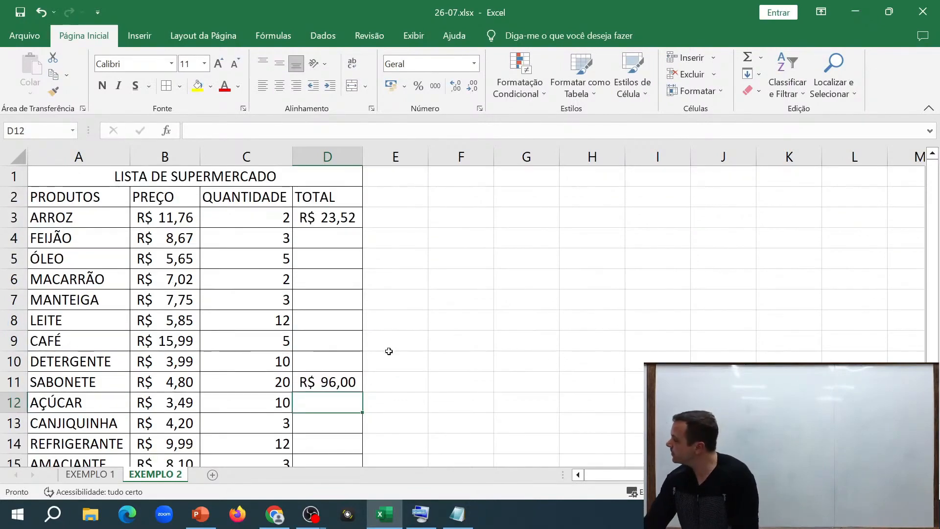
{"action": "key", "text": "Up"}
{"action": "key", "text": "Delete"}
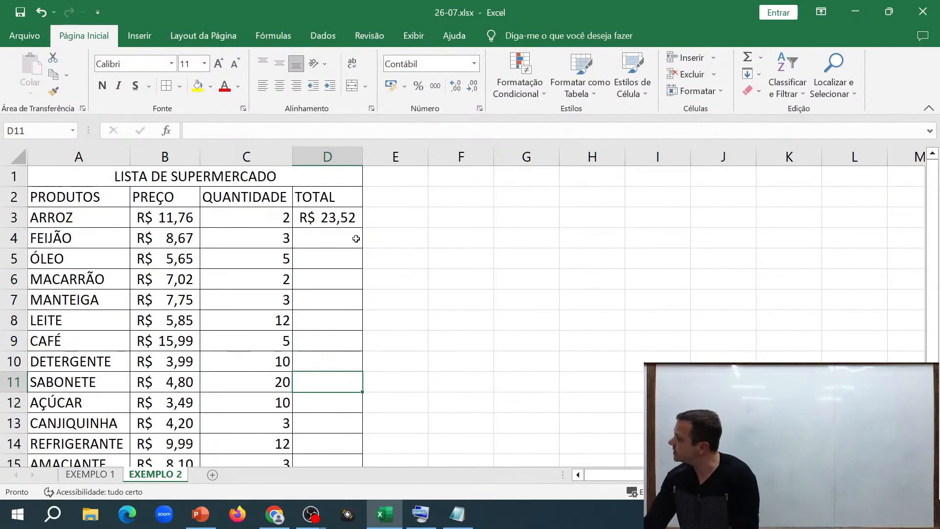
Examine the cell references in the ARROZ total formula in D3, leaving the formula as it is.
{"action": "left_click", "coordinate": [334, 220]}
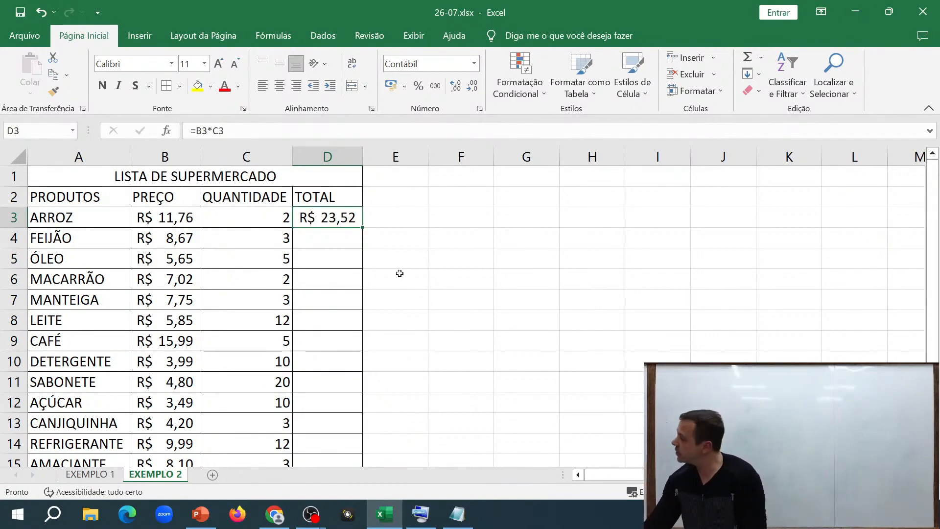
{"action": "double_click", "coordinate": [345, 217]}
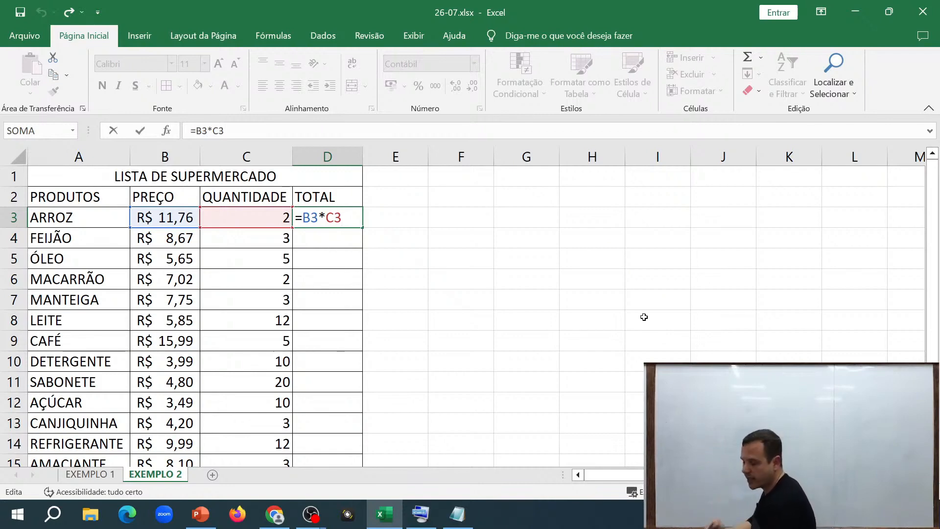
{"action": "key", "text": "Return"}
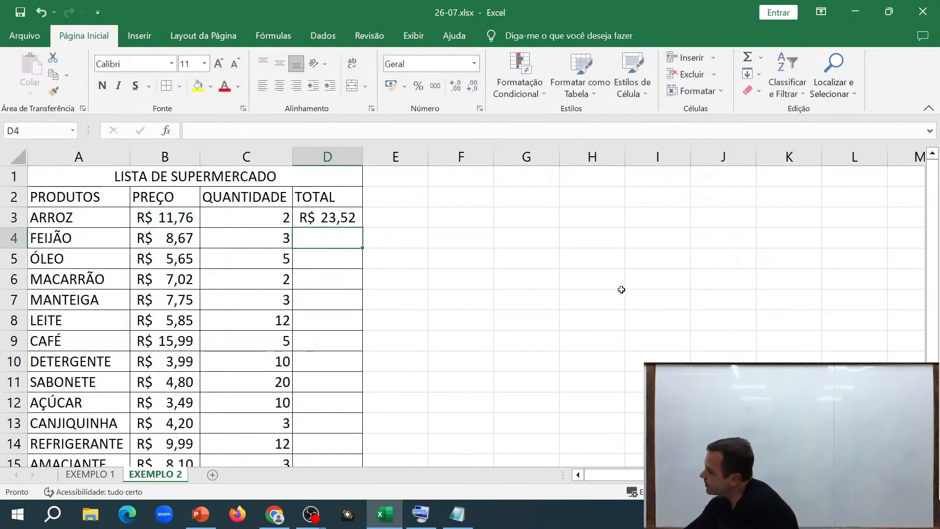
Fill the ARROZ total formula from D3 down through AMACIANTE in D15.
{"action": "left_click", "coordinate": [353, 216]}
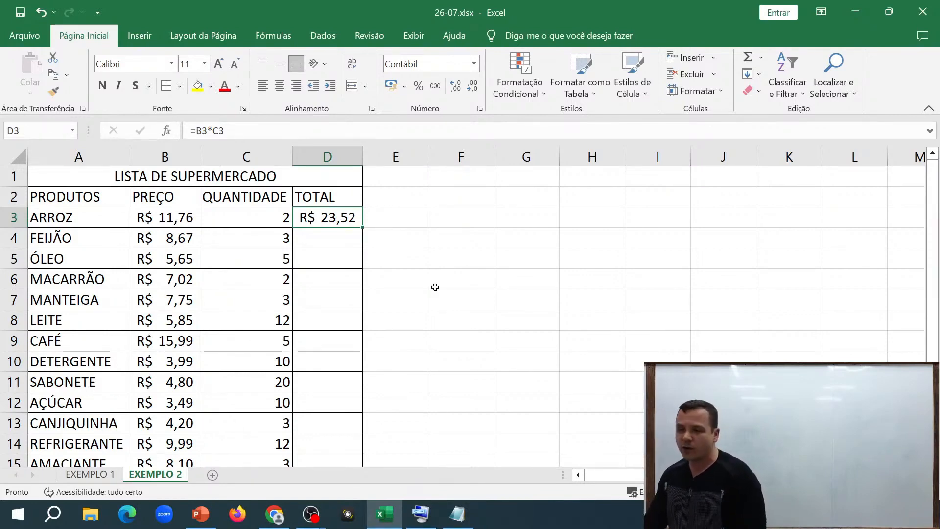
{"action": "left_click", "coordinate": [363, 230]}
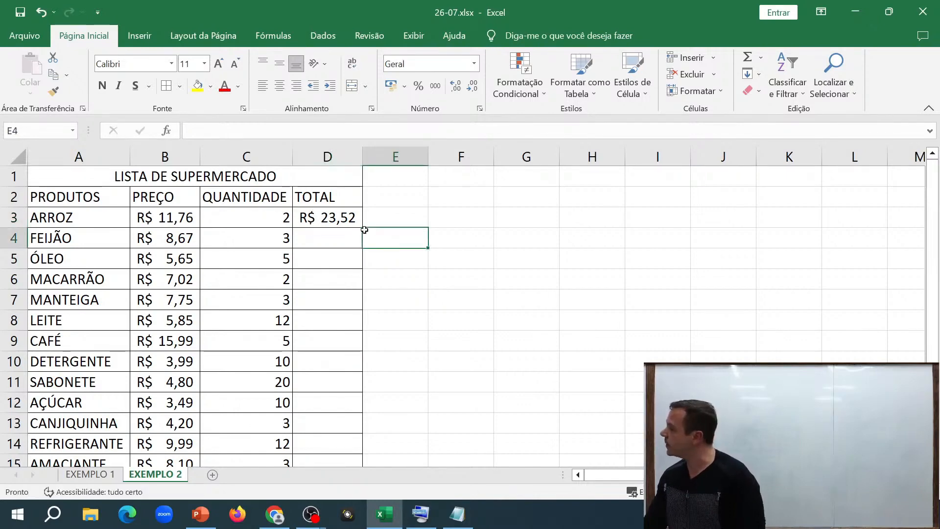
{"action": "left_click", "coordinate": [357, 225]}
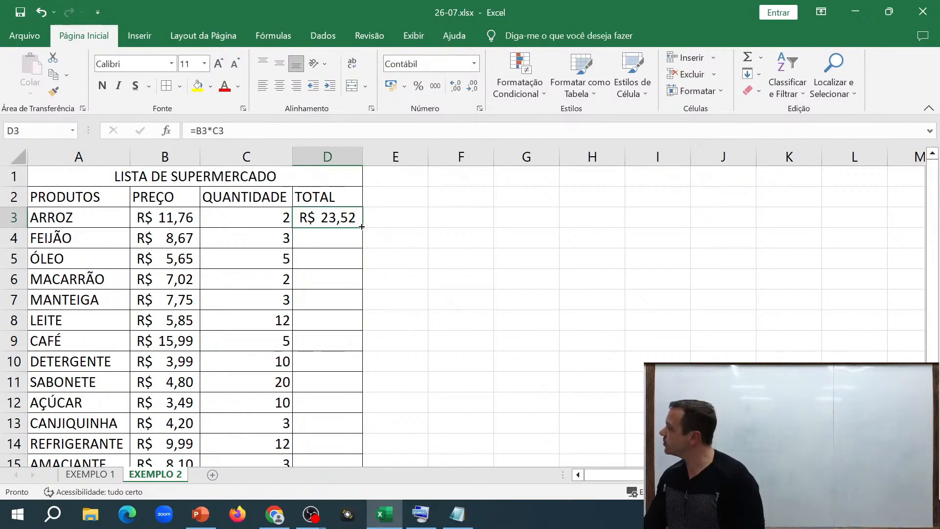
{"action": "double_click", "coordinate": [362, 227]}
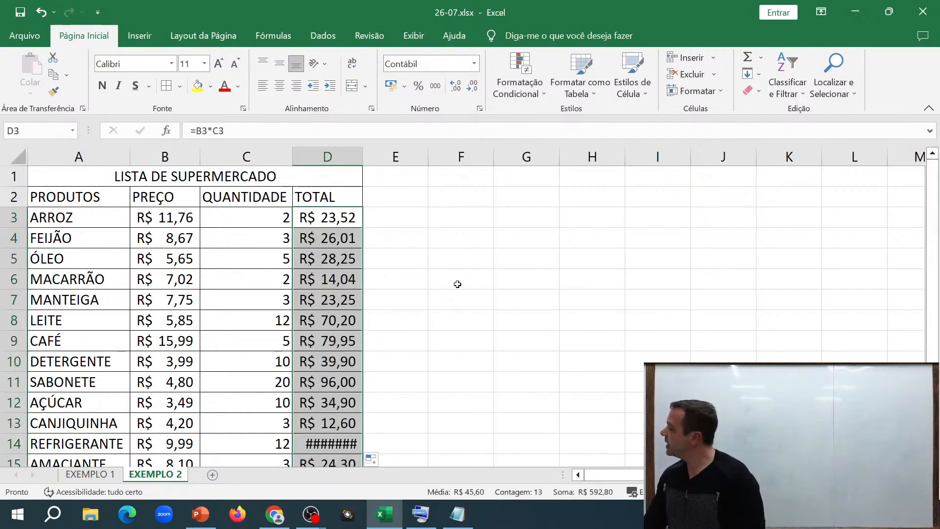
{"action": "scroll", "coordinate": [457, 284], "scroll_direction": "down", "scroll_amount": 2}
{"action": "scroll", "coordinate": [458, 287], "scroll_direction": "up", "scroll_amount": 2}
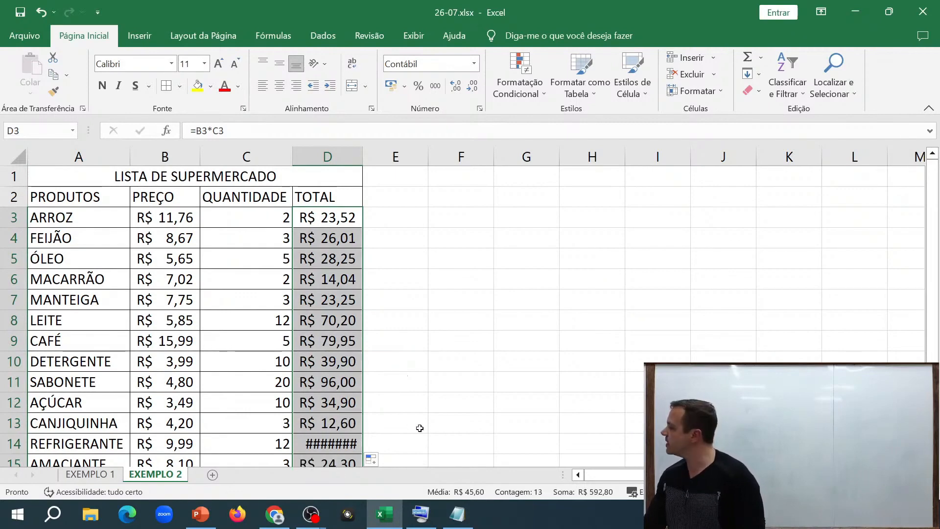
{"action": "scroll", "coordinate": [429, 416], "scroll_direction": "down", "scroll_amount": 1}
{"action": "scroll", "coordinate": [429, 416], "scroll_direction": "up", "scroll_amount": 1}
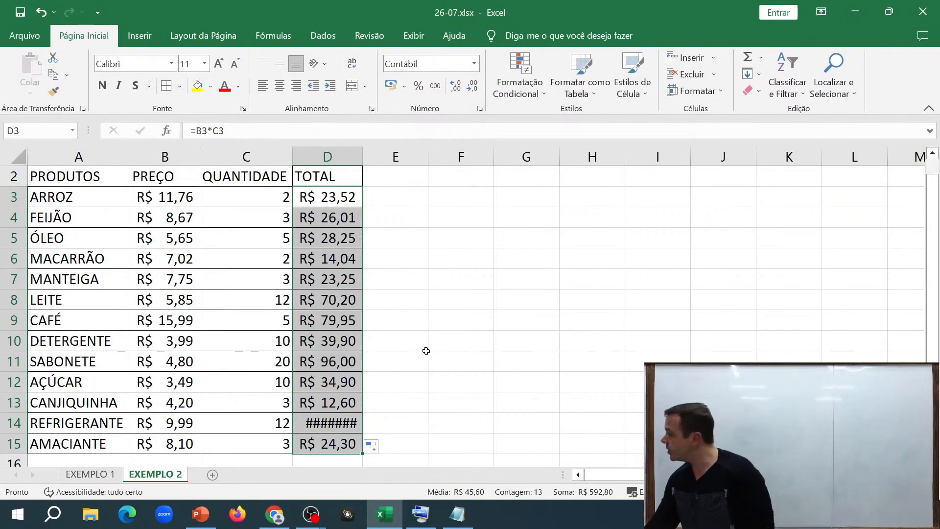
Autofit column D to its totals, narrow it to about the width of the TOTAL heading, and autofit it again.
{"action": "left_click", "coordinate": [334, 218]}
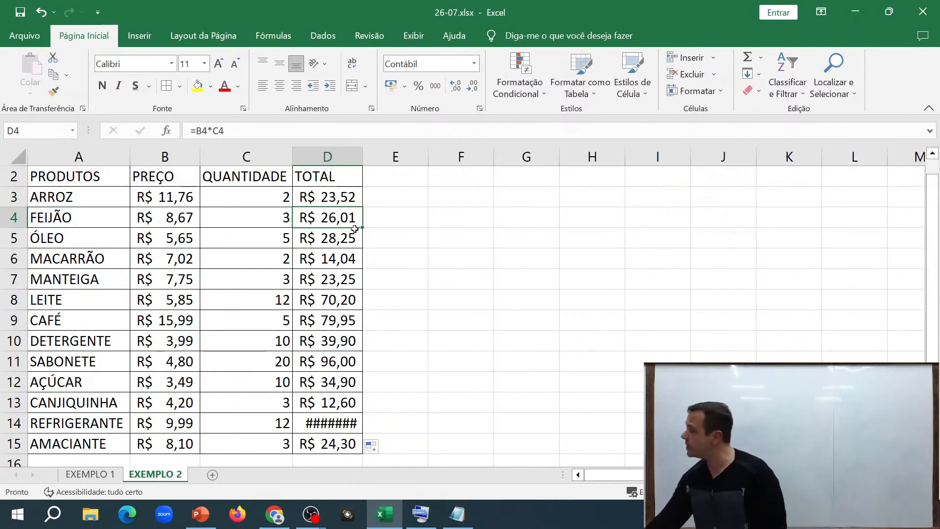
{"action": "double_click", "coordinate": [362, 155]}
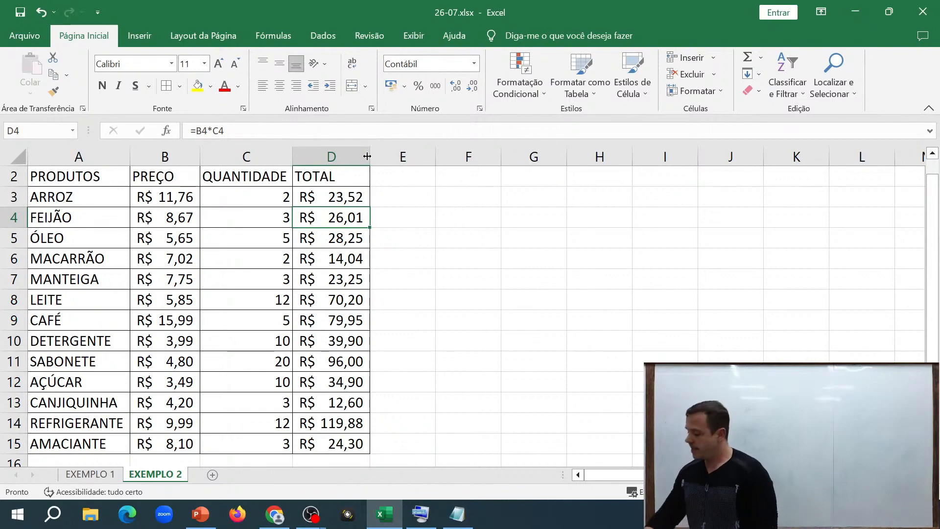
{"action": "left_click_drag", "start_coordinate": [367, 155], "coordinate": [338, 156]}
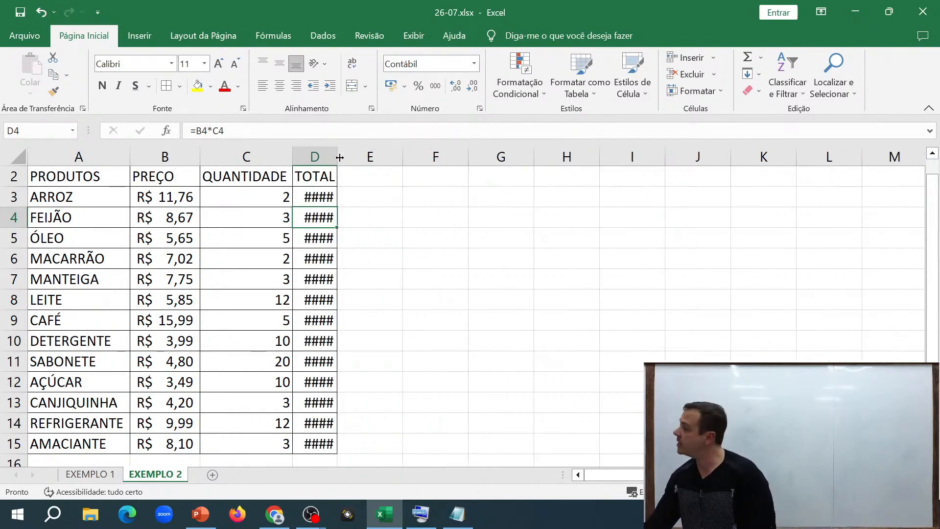
{"action": "double_click", "coordinate": [340, 157]}
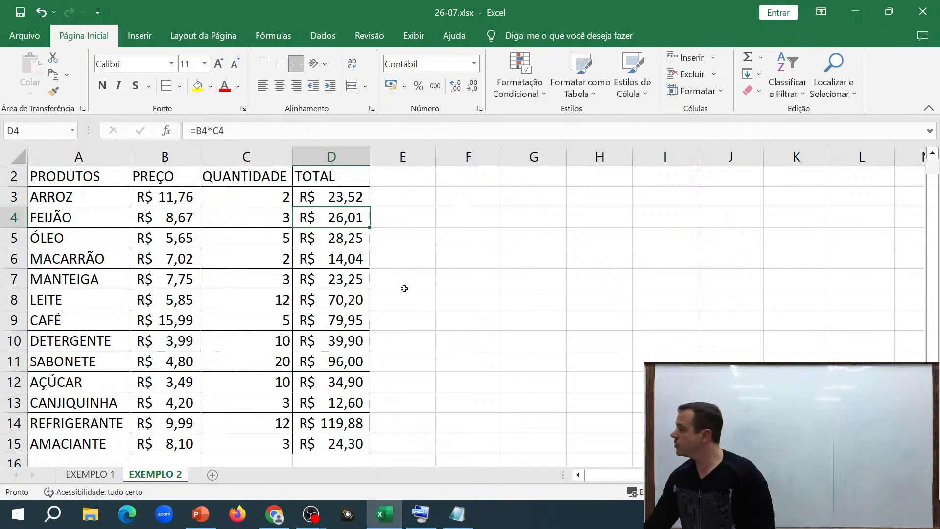
{"action": "left_click", "coordinate": [404, 288]}
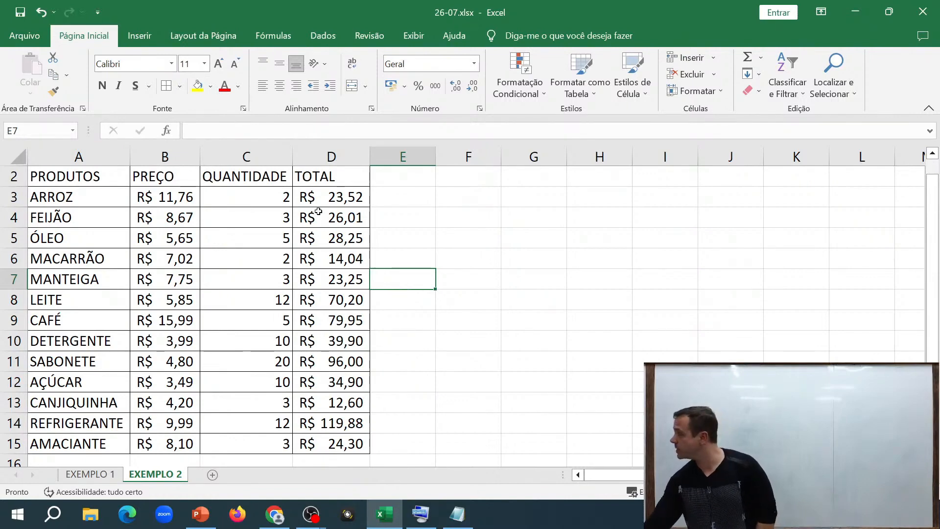
Clear the totals in cells D4 to D15, keeping only the ARROZ formula in D3.
{"action": "left_click_drag", "start_coordinate": [318, 216], "coordinate": [354, 429]}
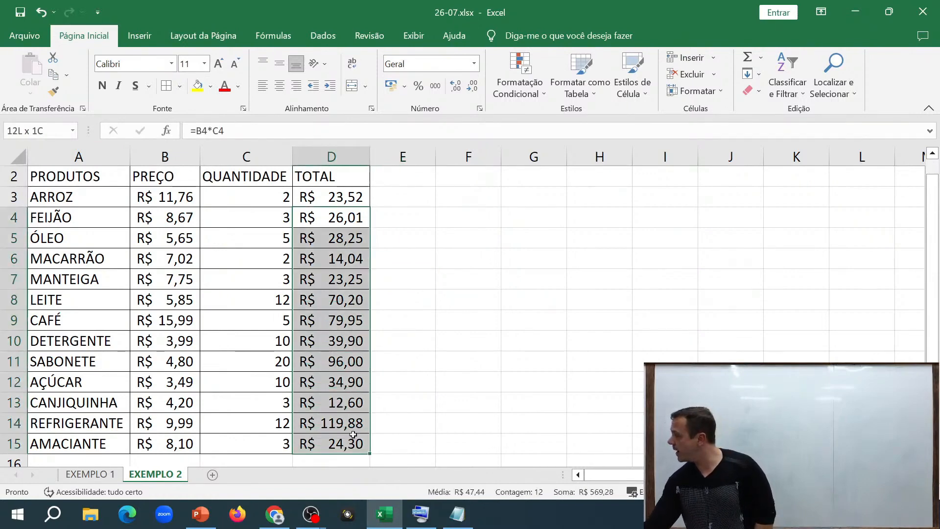
{"action": "key", "text": "Delete"}
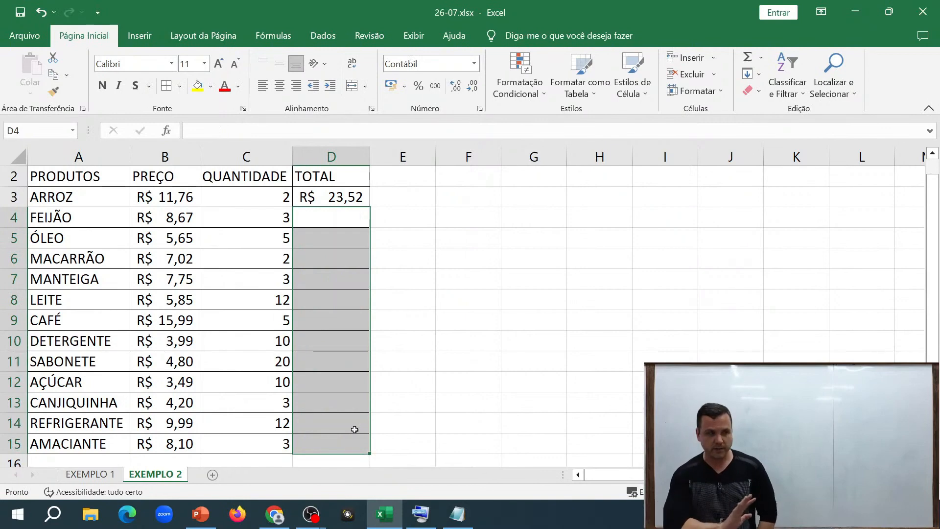
{"action": "left_click", "coordinate": [480, 216]}
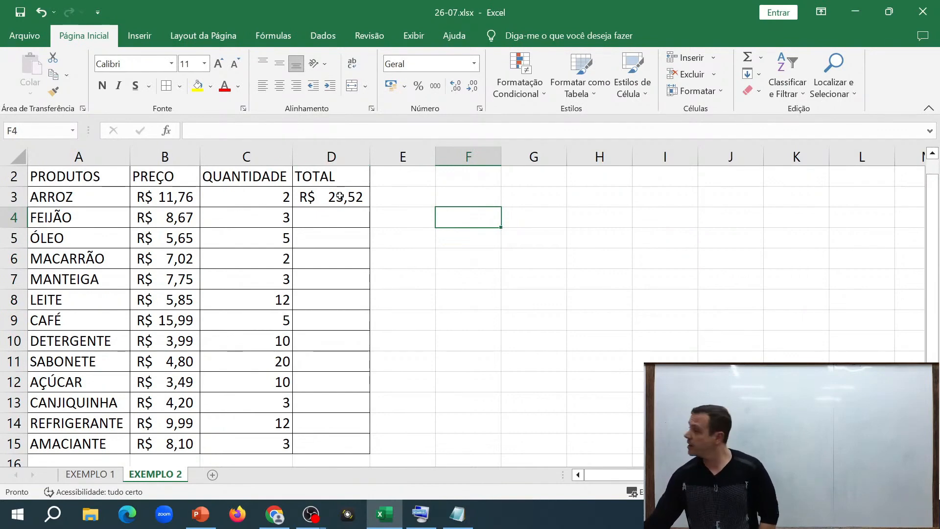
Fill the formula =B3*C3 from D3 down to D15 to calculate every product's total.
{"action": "left_click", "coordinate": [321, 198]}
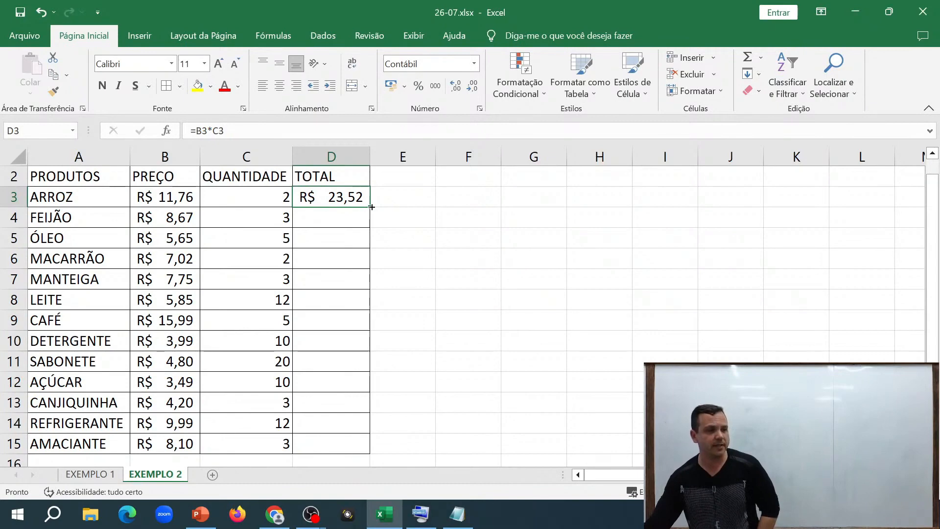
{"action": "double_click", "coordinate": [371, 206]}
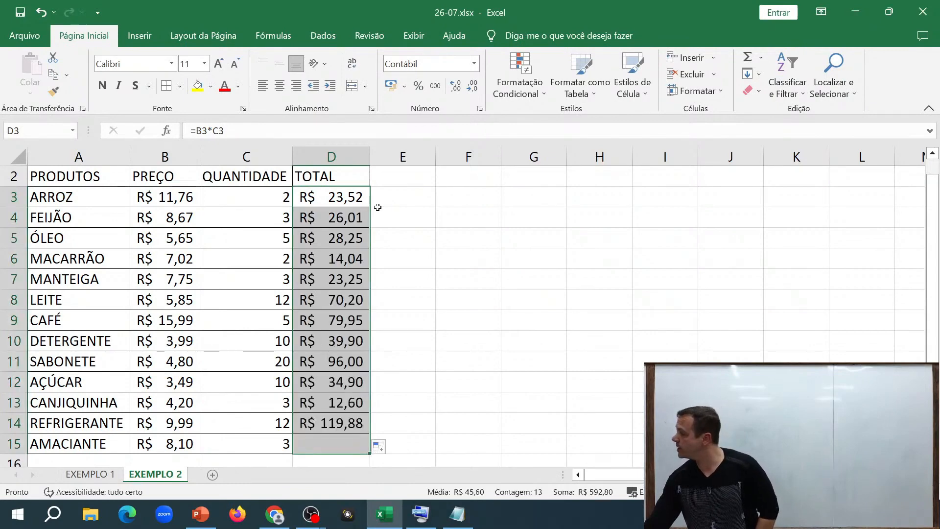
{"action": "left_click", "coordinate": [514, 246]}
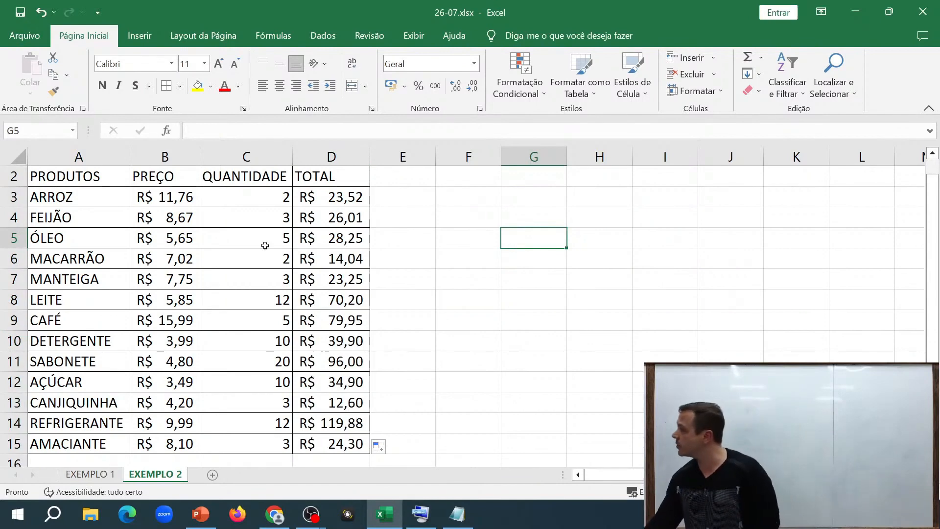
Examine which price and quantity cells the formula in D3 multiplies, without changing it.
{"action": "left_click", "coordinate": [328, 202]}
{"action": "double_click", "coordinate": [328, 201]}
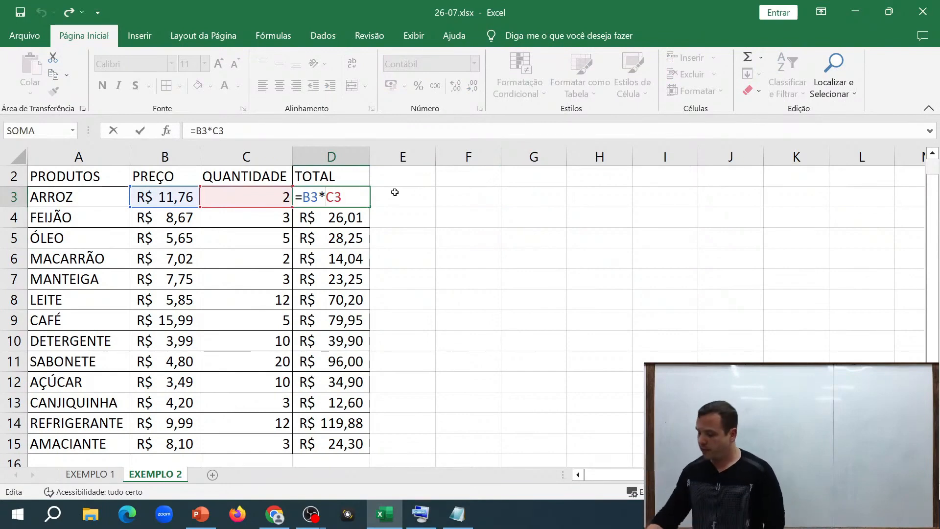
{"action": "key", "text": "Return"}
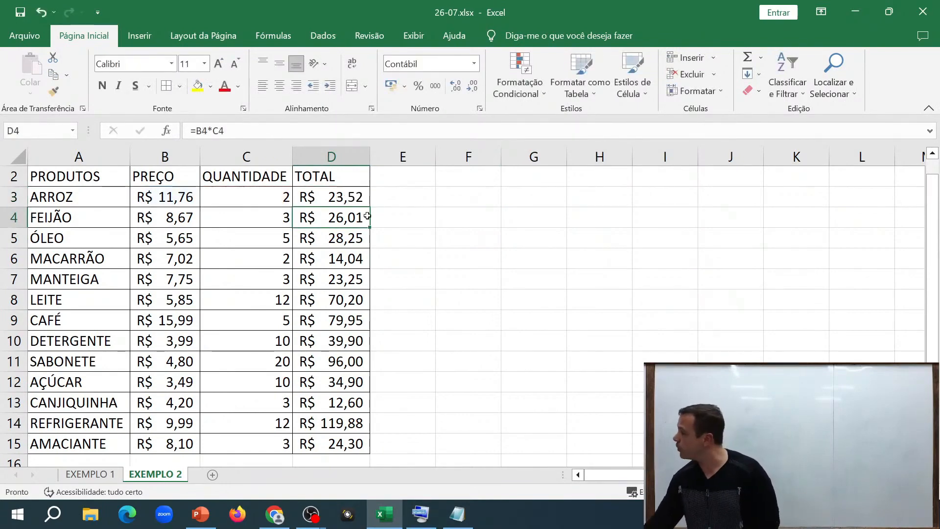
Clear the totals in cells D4 to D15 and refill them by extending the ARROZ formula from D3 down to D15.
{"action": "left_click_drag", "start_coordinate": [348, 217], "coordinate": [351, 458]}
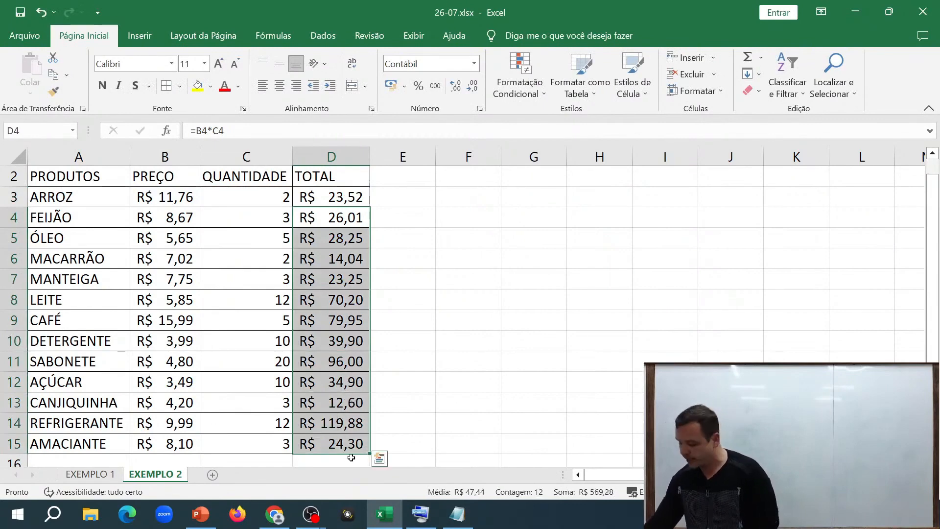
{"action": "left_click", "coordinate": [357, 196]}
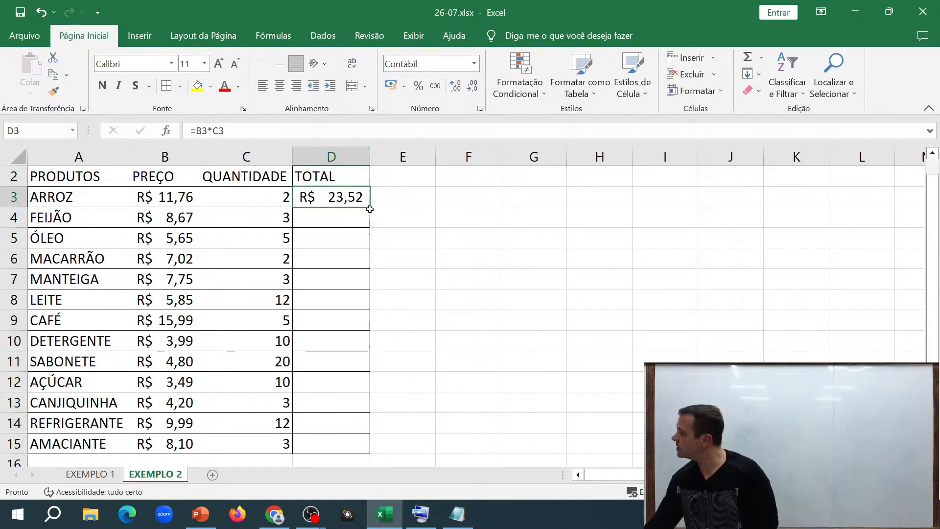
{"action": "left_click_drag", "start_coordinate": [369, 208], "coordinate": [353, 440]}
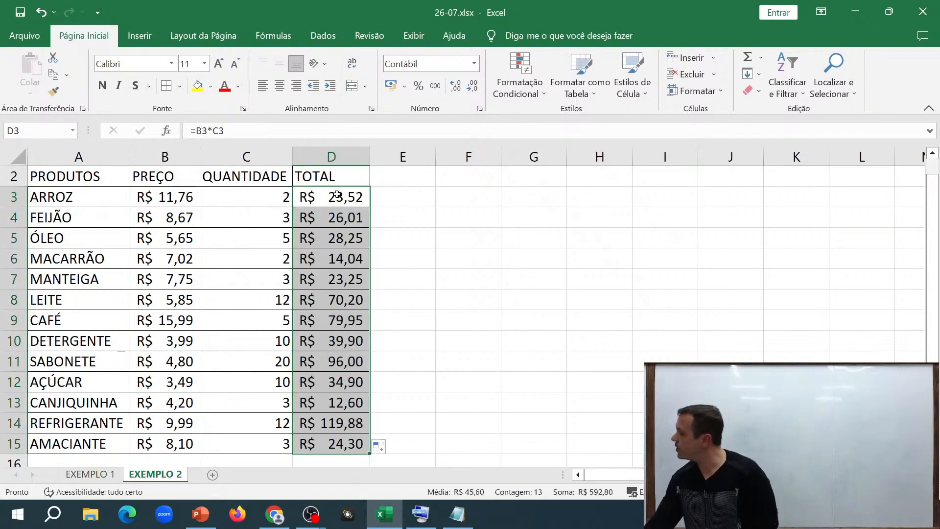
Examine which price and quantity cells the formulas in D3, D4 and D5 multiply, without changing them.
{"action": "left_click", "coordinate": [338, 214]}
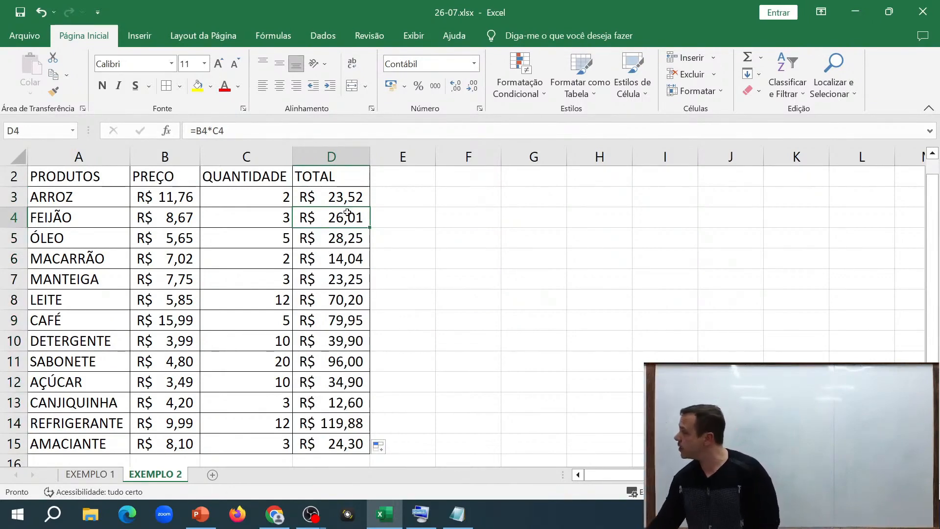
{"action": "double_click", "coordinate": [345, 196]}
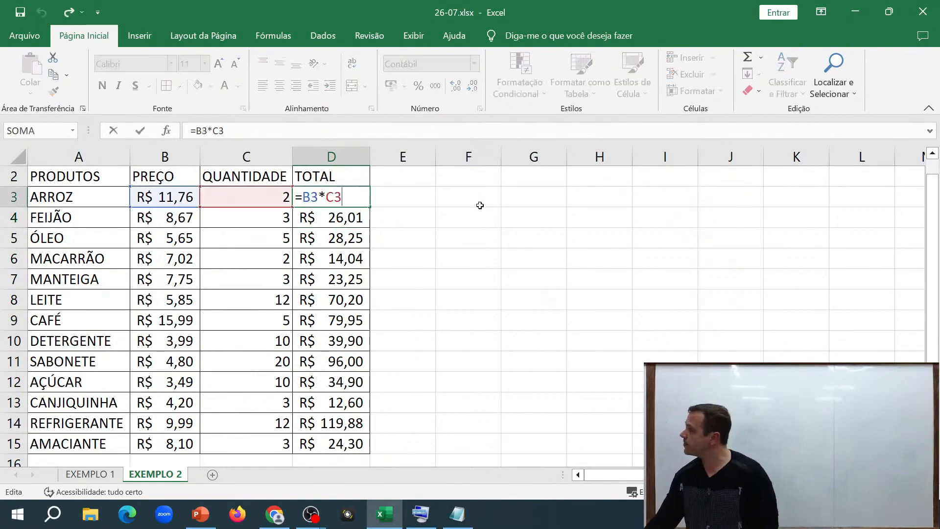
{"action": "key", "text": "Return"}
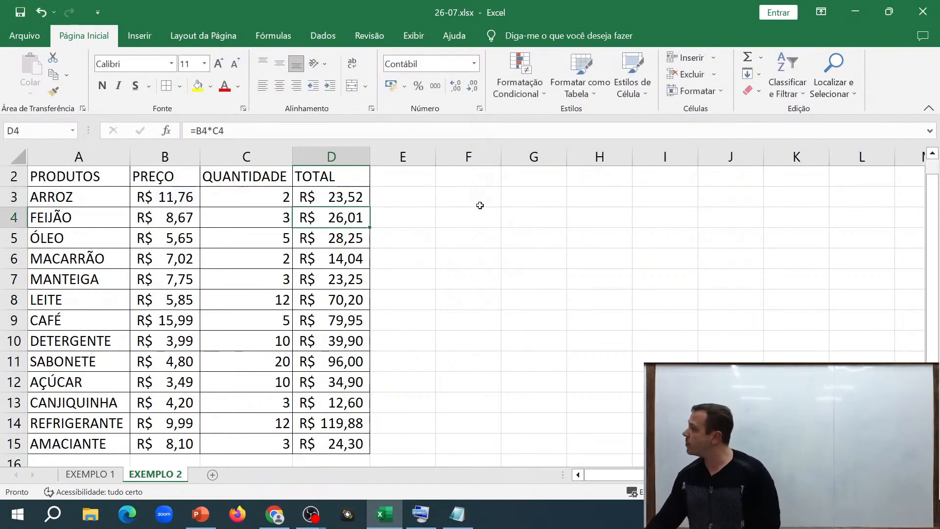
{"action": "double_click", "coordinate": [356, 221]}
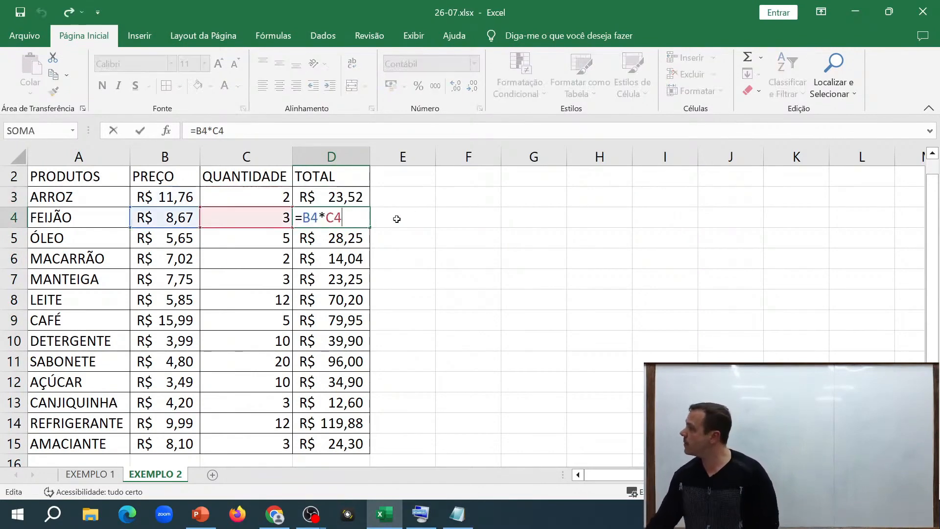
{"action": "key", "text": "Return"}
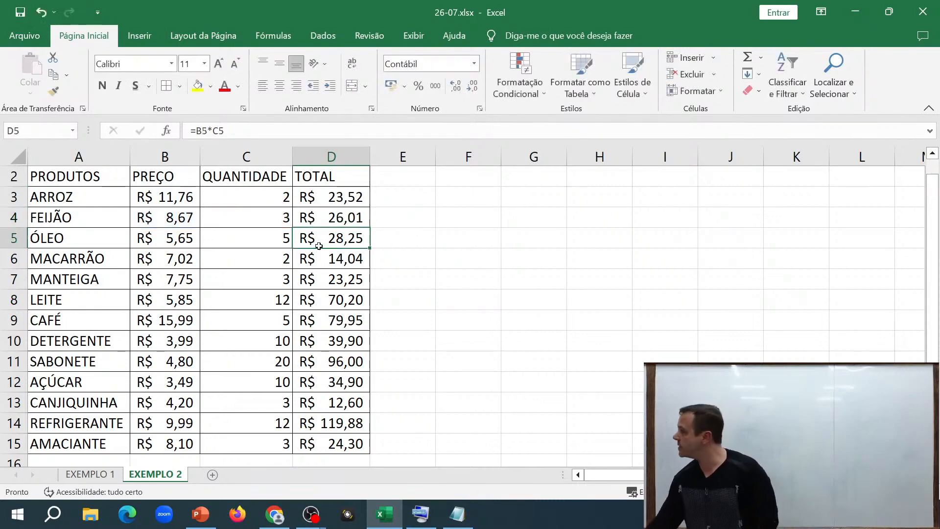
{"action": "double_click", "coordinate": [318, 241]}
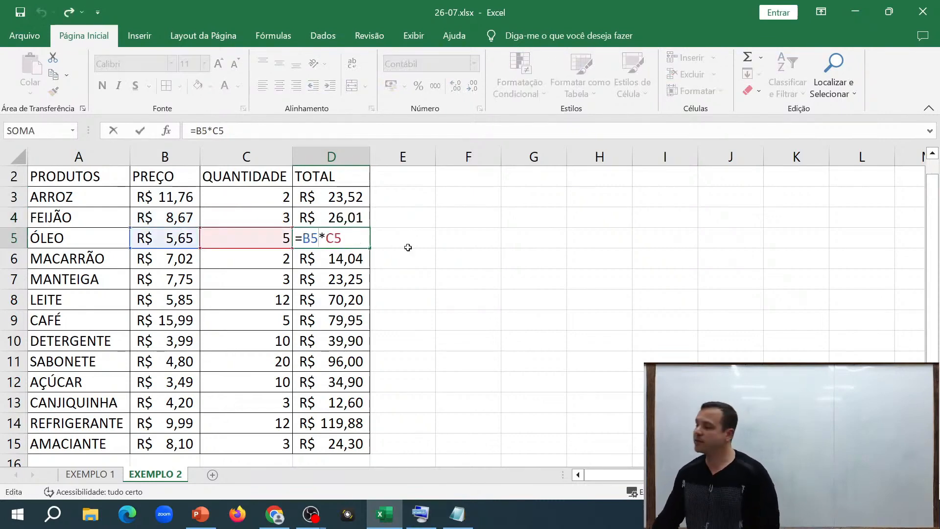
{"action": "key", "text": "Return"}
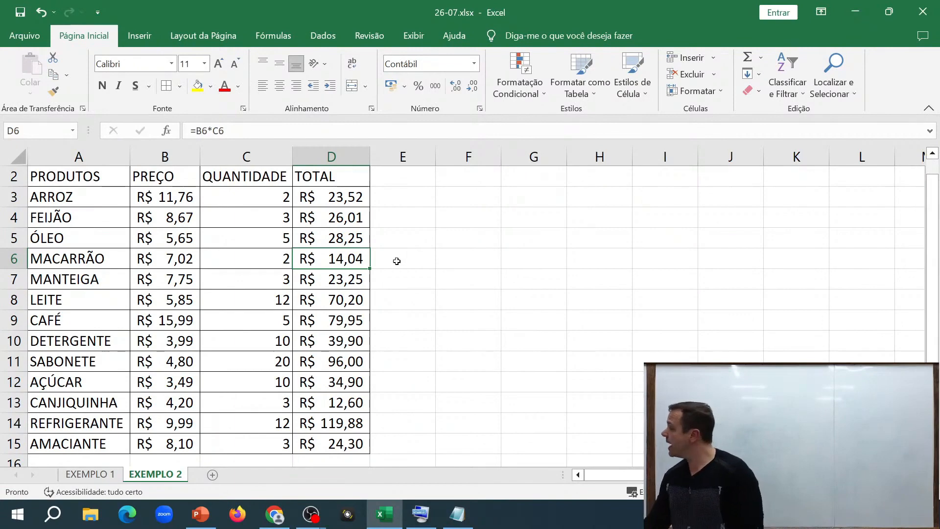
{"action": "left_click", "coordinate": [477, 211]}
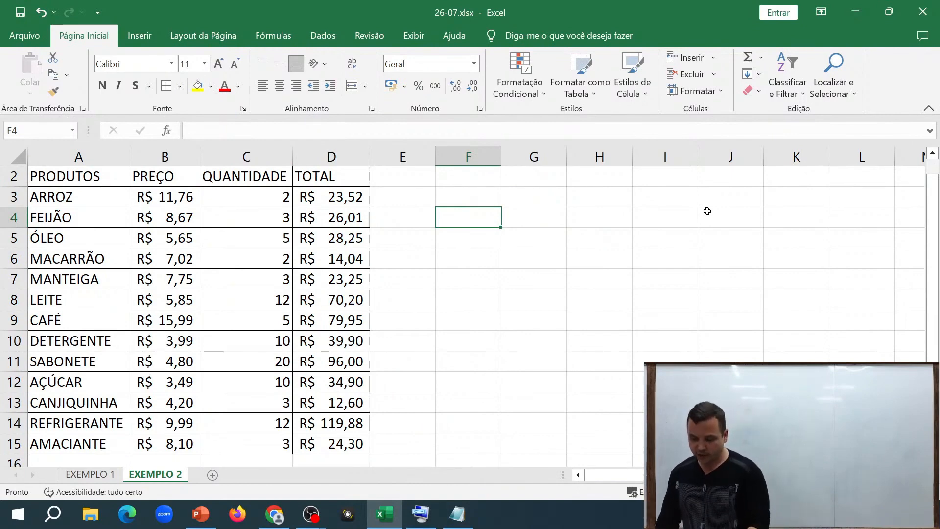
{"action": "type", "text": "QUINTA-FEI"}
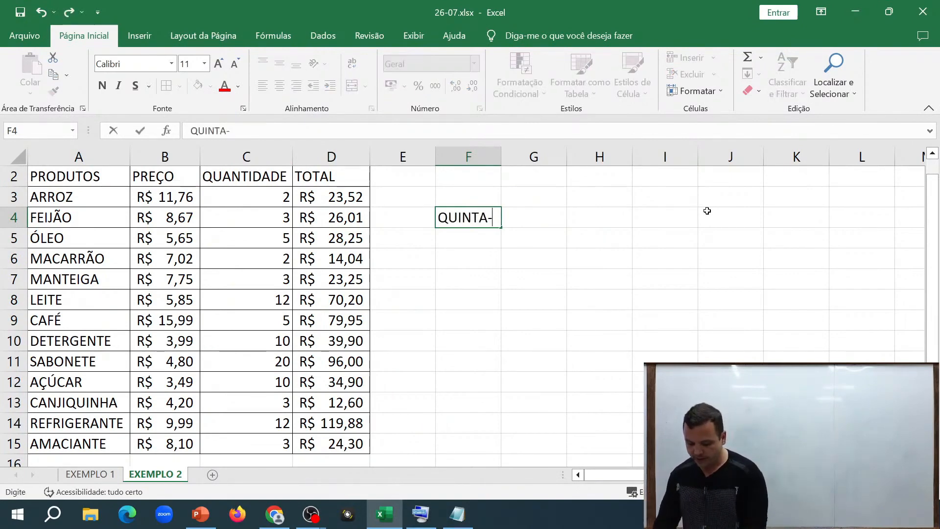
{"action": "key", "text": "BackSpace"}
{"action": "key", "text": "BackSpace"}
{"action": "key", "text": "BackSpace"}
{"action": "key", "text": "BackSpace"}
{"action": "key", "text": "BackSpace"}
{"action": "key", "text": "BackSpace"}
{"action": "key", "text": "BackSpace"}
{"action": "key", "text": "BackSpace"}
{"action": "key", "text": "BackSpace"}
{"action": "key", "text": "BackSpace"}
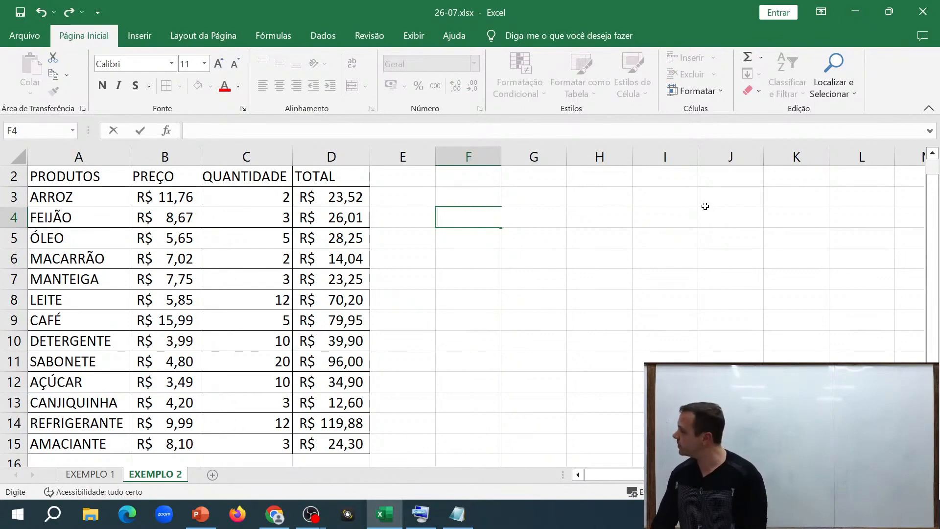
Enter QUARTA-FEIRA in cell F4, autofill the weekday series down to F12, and autofit column F to its contents.
{"action": "type", "text": "QUARTA-FEIRA"}
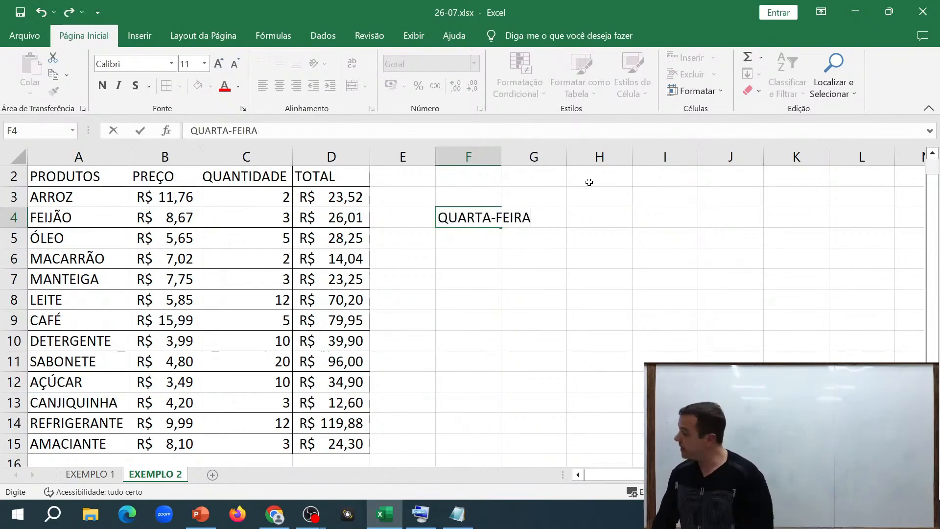
{"action": "key", "text": "Return"}
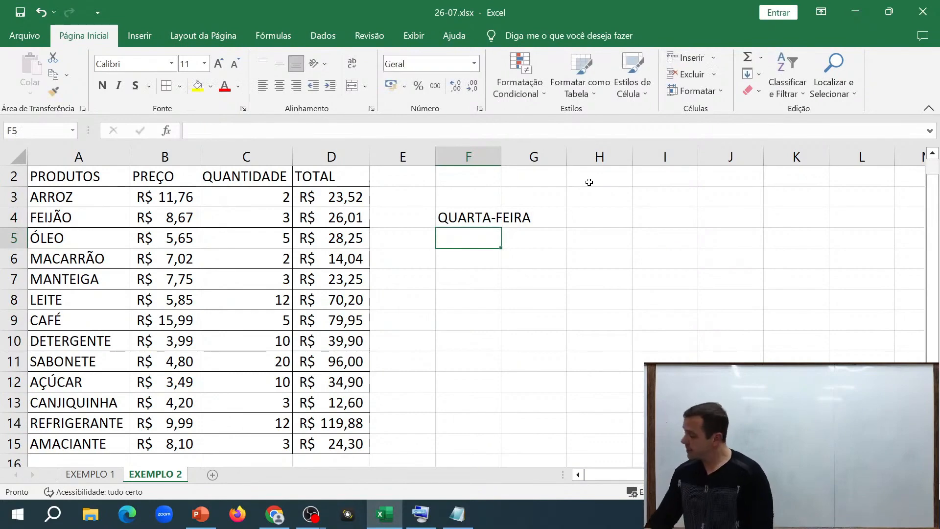
{"action": "left_click", "coordinate": [478, 202]}
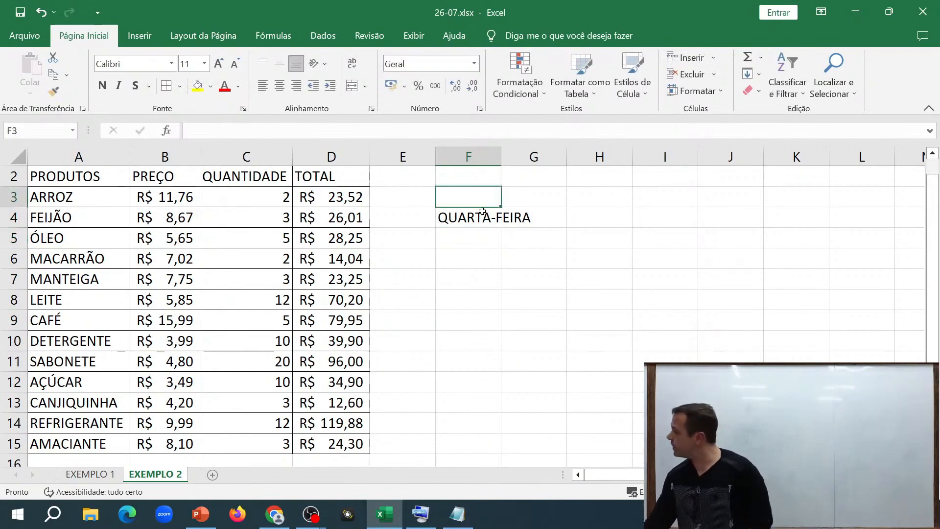
{"action": "left_click", "coordinate": [489, 216]}
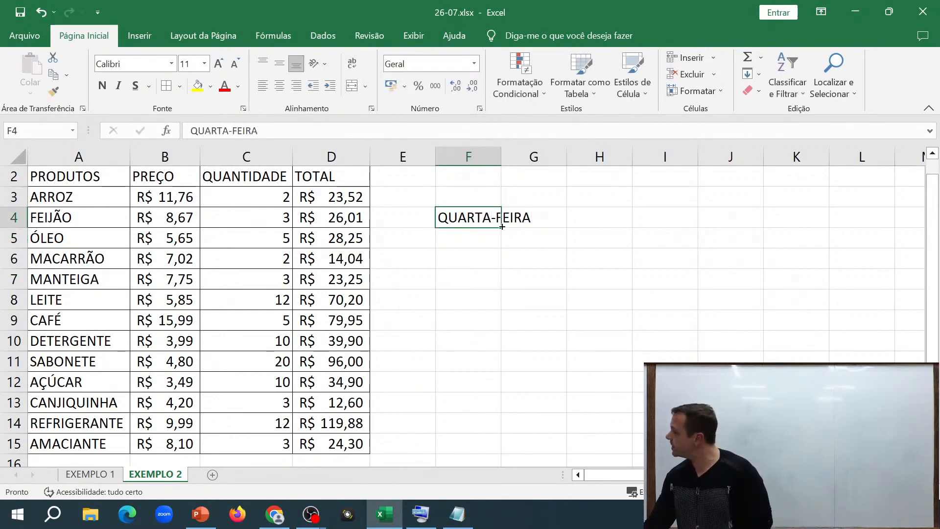
{"action": "left_click_drag", "start_coordinate": [502, 227], "coordinate": [503, 390]}
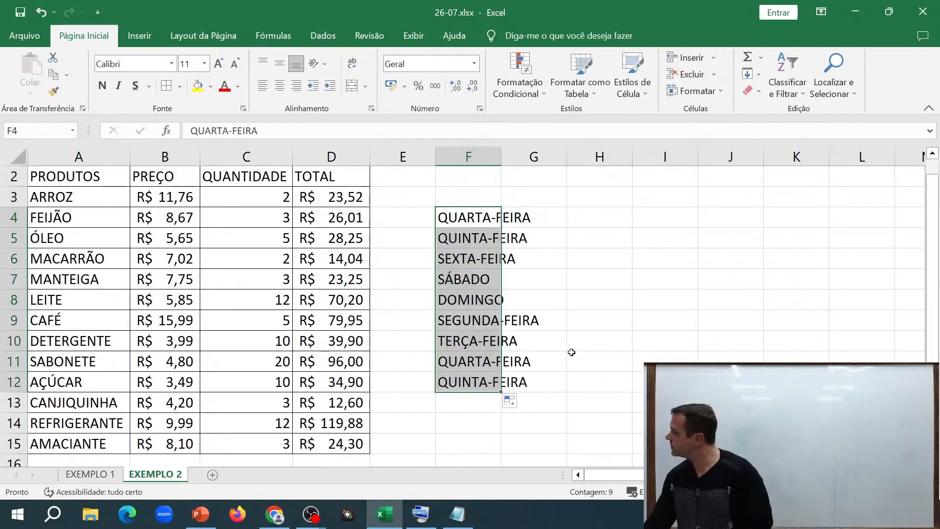
{"action": "left_click", "coordinate": [615, 323]}
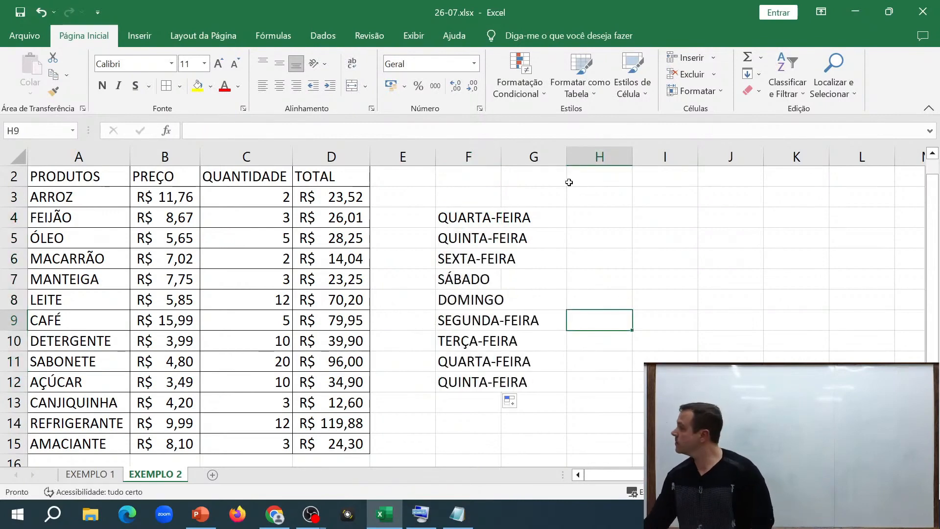
{"action": "double_click", "coordinate": [500, 152]}
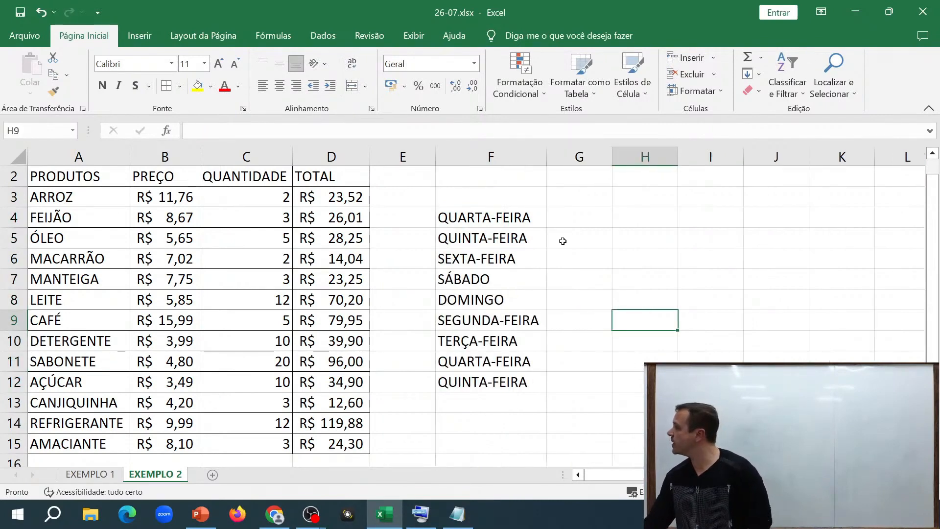
{"action": "left_click", "coordinate": [585, 260]}
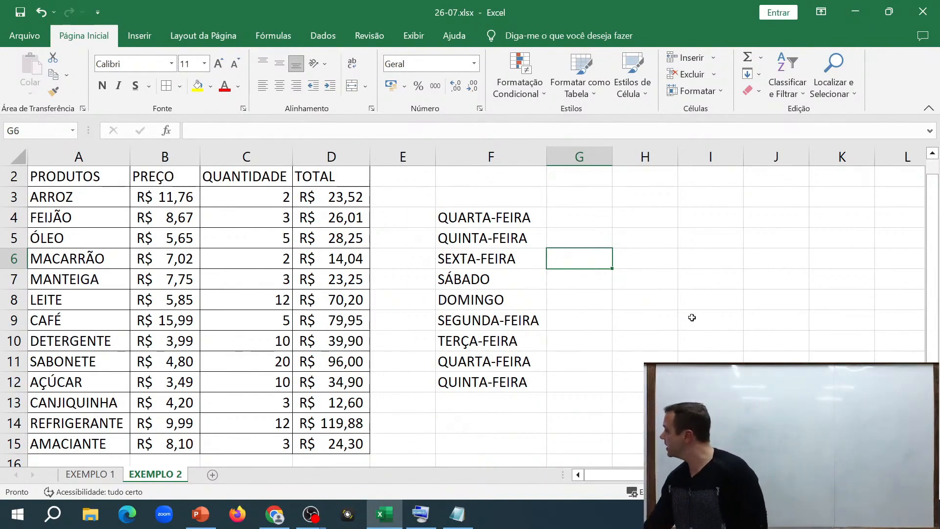
Enter DOMINGO in cell I8.
{"action": "left_click", "coordinate": [698, 294]}
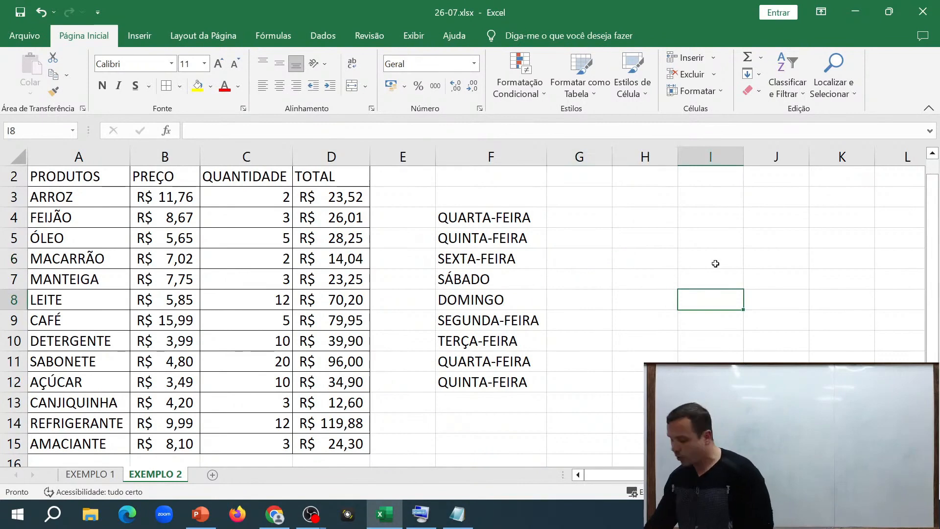
{"action": "type", "text": "DOMINGO"}
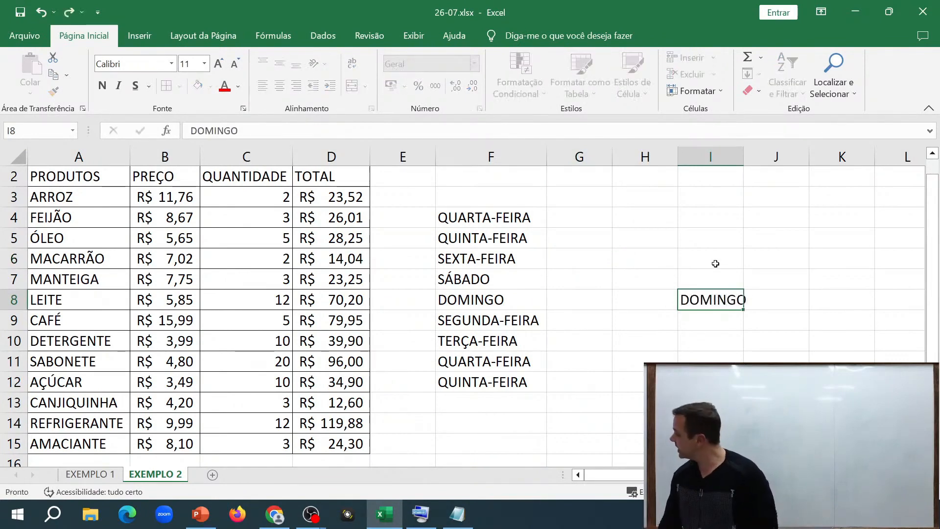
{"action": "key", "text": "Return"}
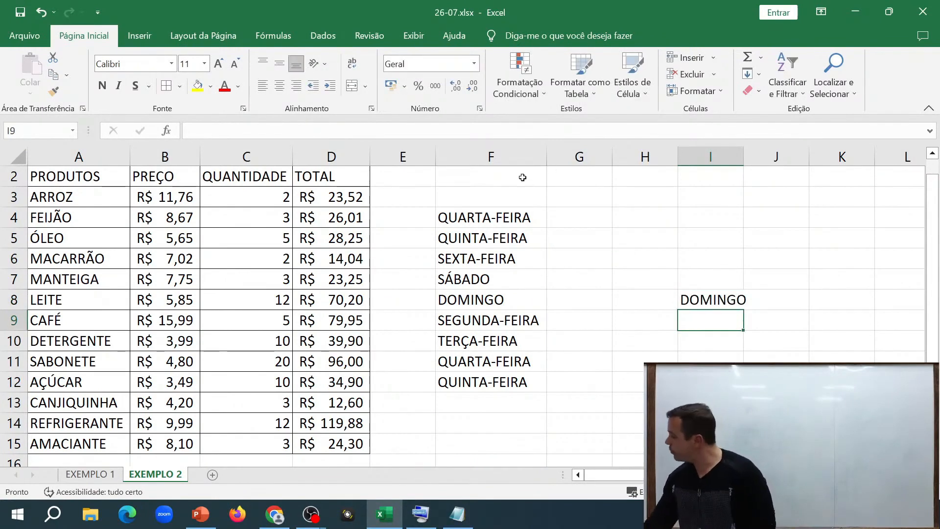
Try autofilling the weekdays from DOMINGO in I8 down to I11, and undo the fill.
{"action": "left_click", "coordinate": [708, 299]}
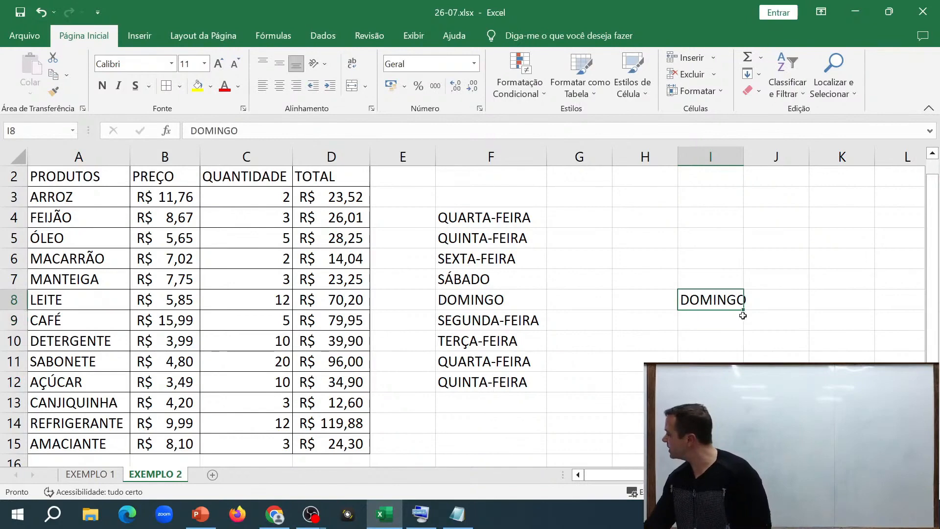
{"action": "left_click_drag", "start_coordinate": [743, 310], "coordinate": [729, 362]}
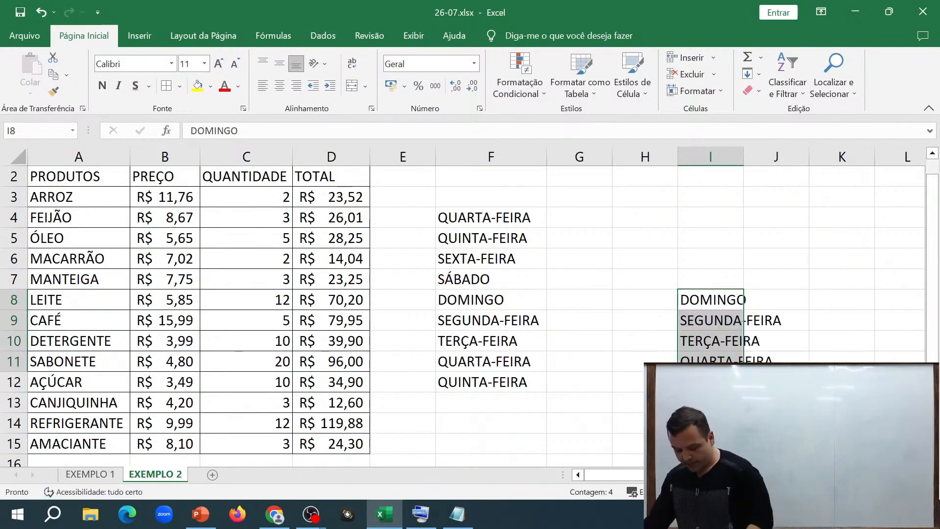
{"action": "key", "text": "ctrl+z"}
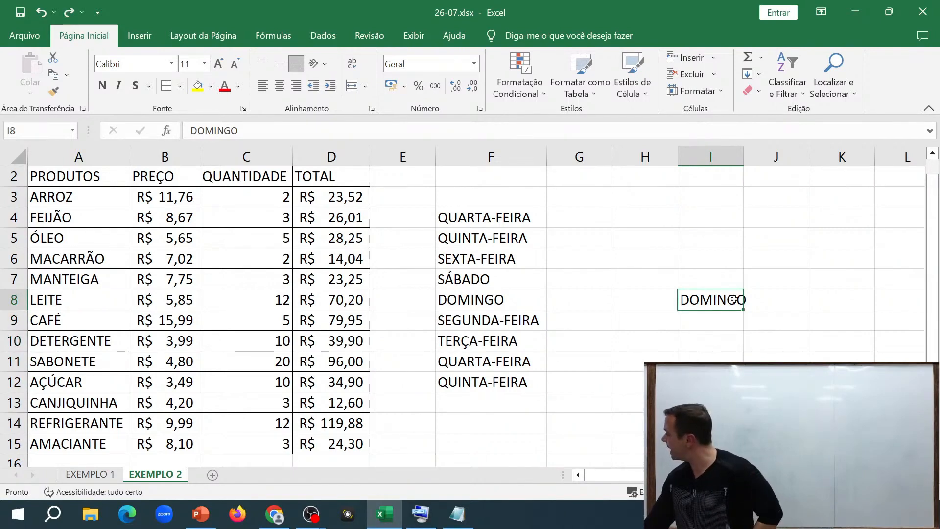
Autofill the weekdays upward from DOMINGO in cell I8 to cell I2.
{"action": "left_click", "coordinate": [745, 312]}
{"action": "left_click", "coordinate": [733, 300]}
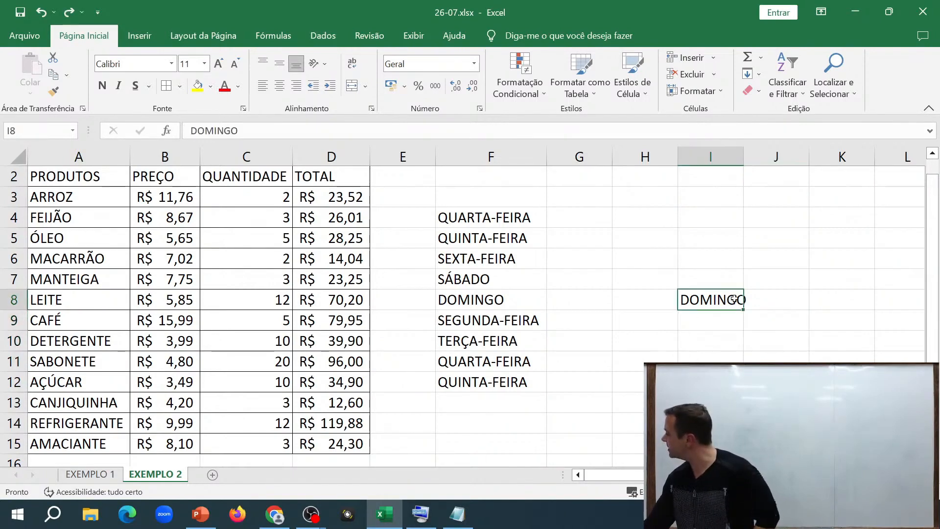
{"action": "left_click_drag", "start_coordinate": [743, 309], "coordinate": [745, 178]}
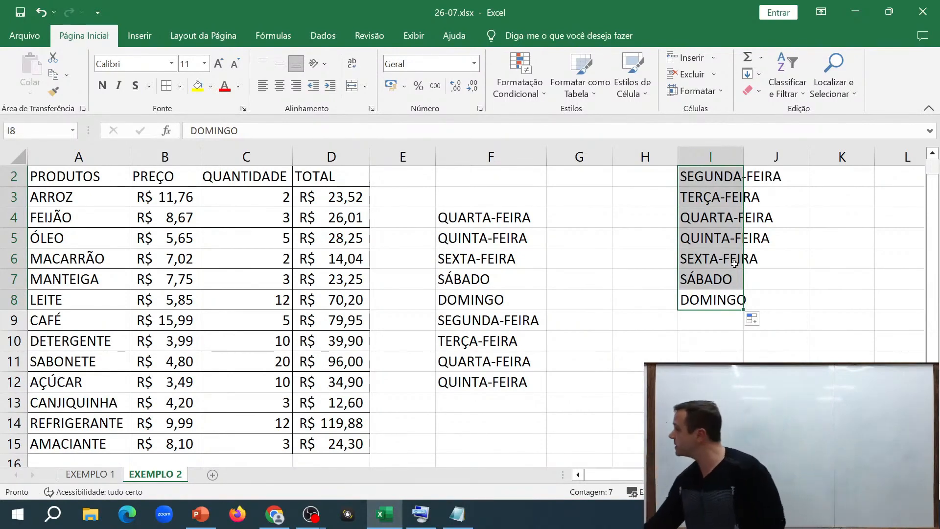
{"action": "left_click_drag", "start_coordinate": [566, 271], "coordinate": [574, 269]}
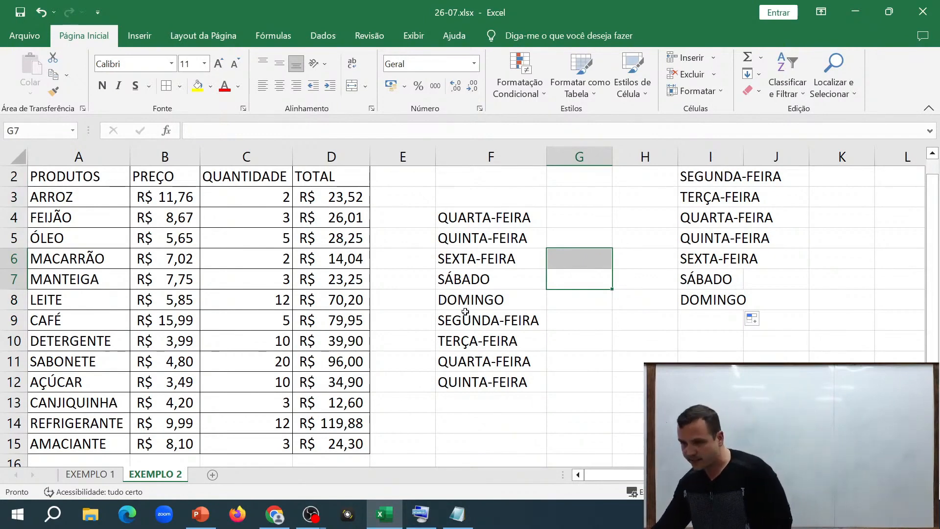
Clear the weekday lists from columns F and I.
{"action": "left_click", "coordinate": [510, 154]}
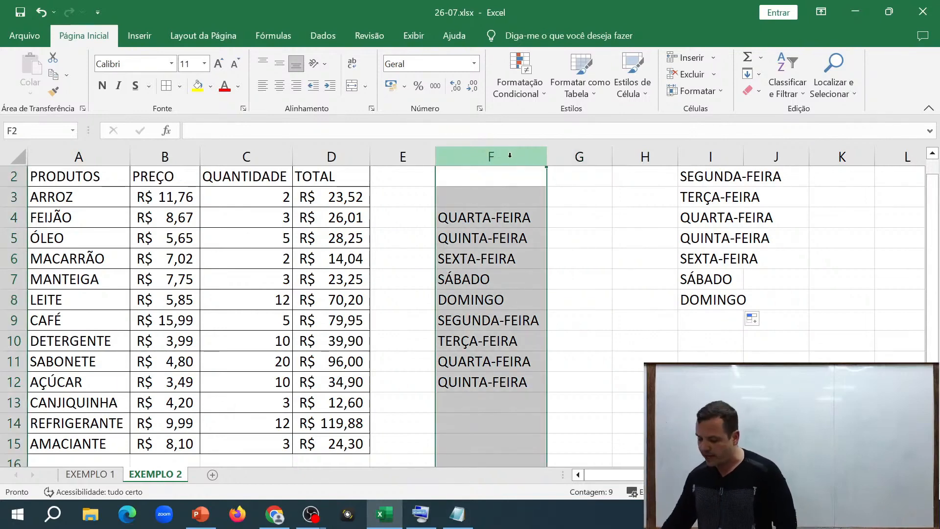
{"action": "key", "text": "Delete"}
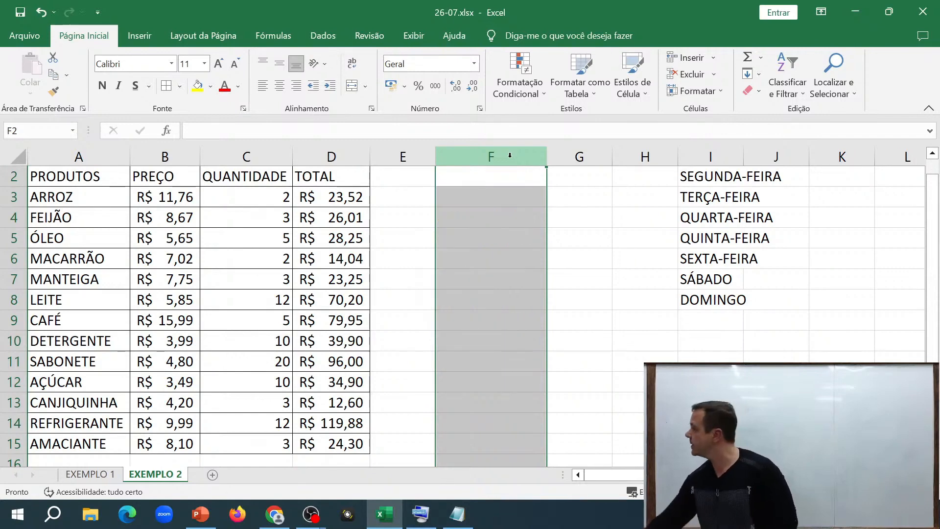
{"action": "left_click", "coordinate": [696, 152]}
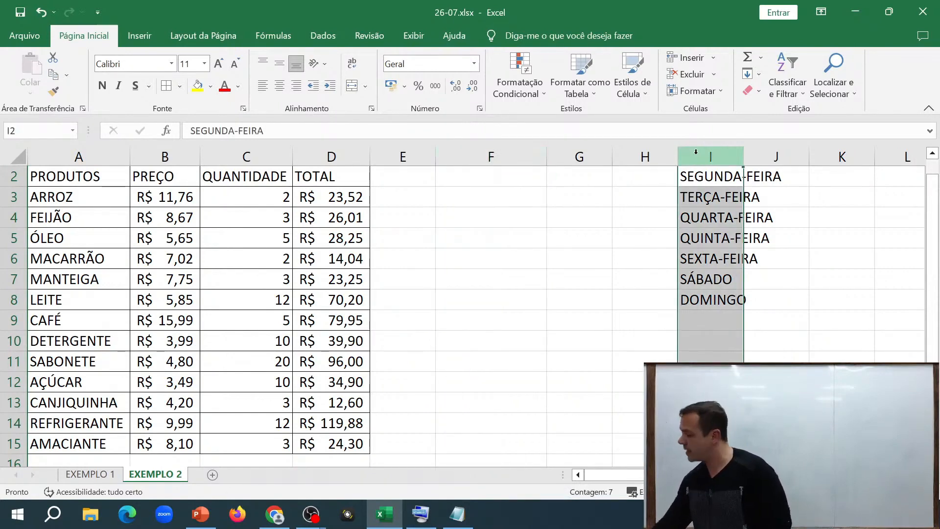
{"action": "key", "text": "Delete"}
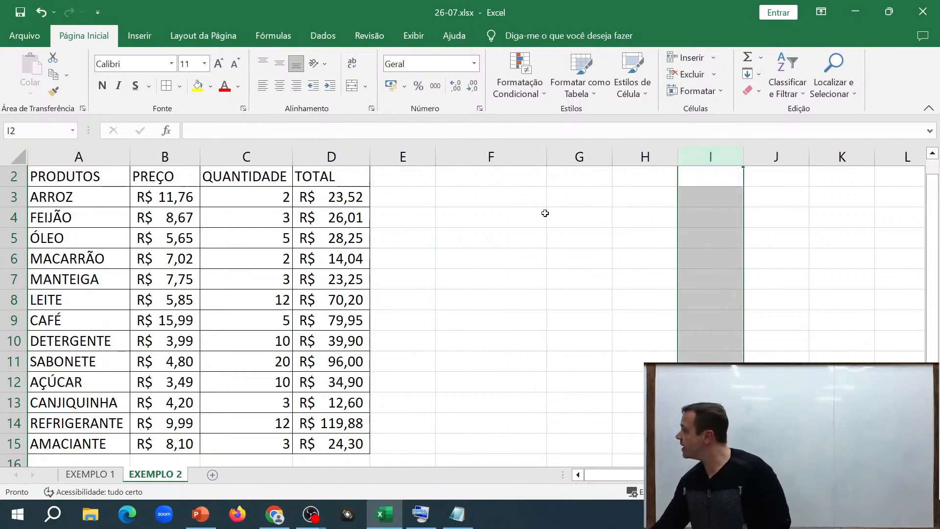
Enter JANEIRO in cell F3 and autofill the months down to cell F11.
{"action": "left_click", "coordinate": [518, 196]}
{"action": "type", "text": "JANEIRO"}
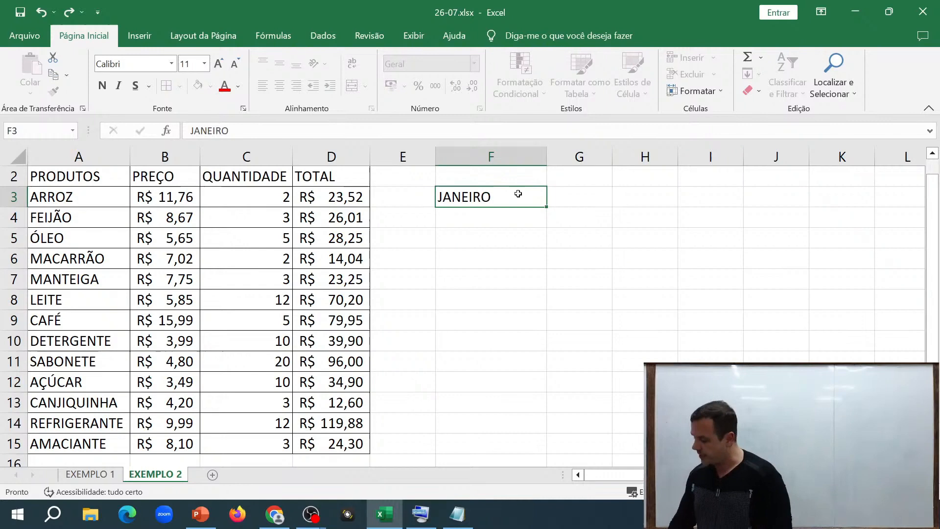
{"action": "key", "text": "Return"}
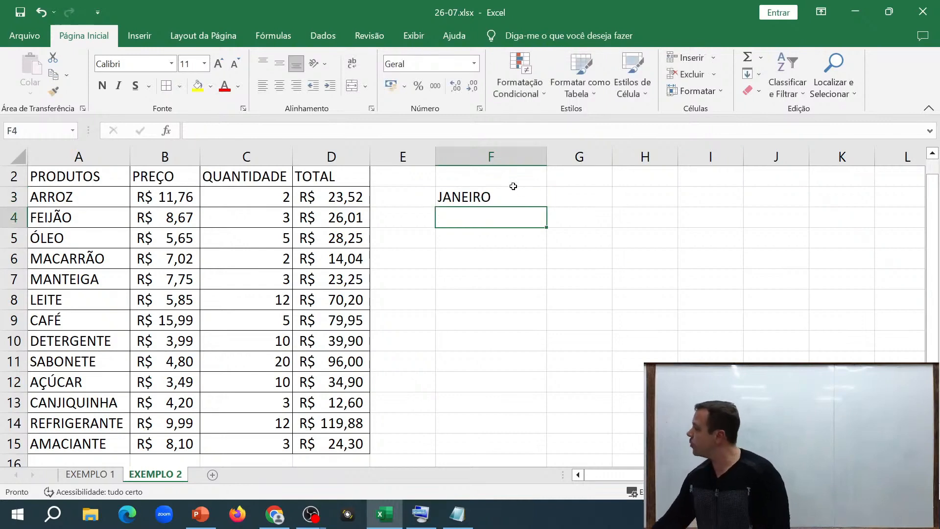
{"action": "left_click", "coordinate": [521, 196]}
{"action": "left_click_drag", "start_coordinate": [549, 206], "coordinate": [549, 367]}
{"action": "left_click", "coordinate": [605, 314]}
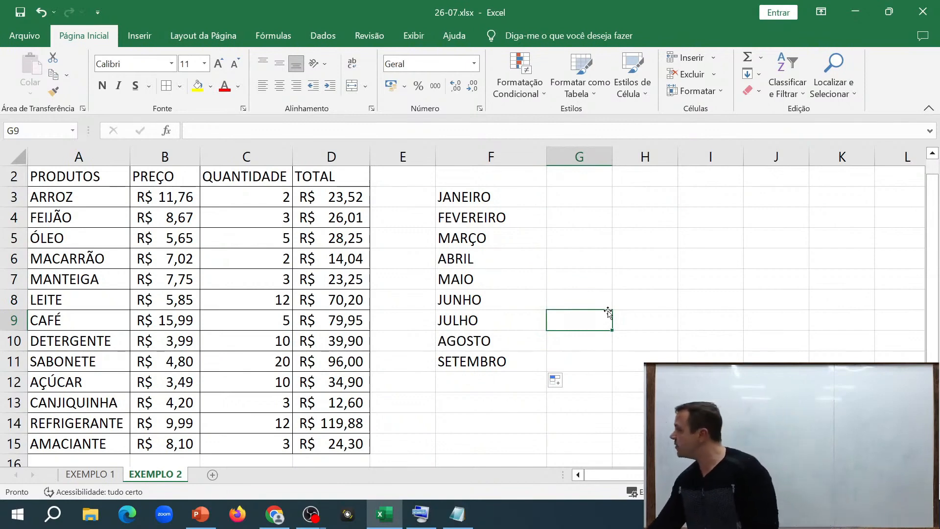
Enter 1 in cell H3 and try filling it alone down to cell H11.
{"action": "left_click", "coordinate": [623, 209]}
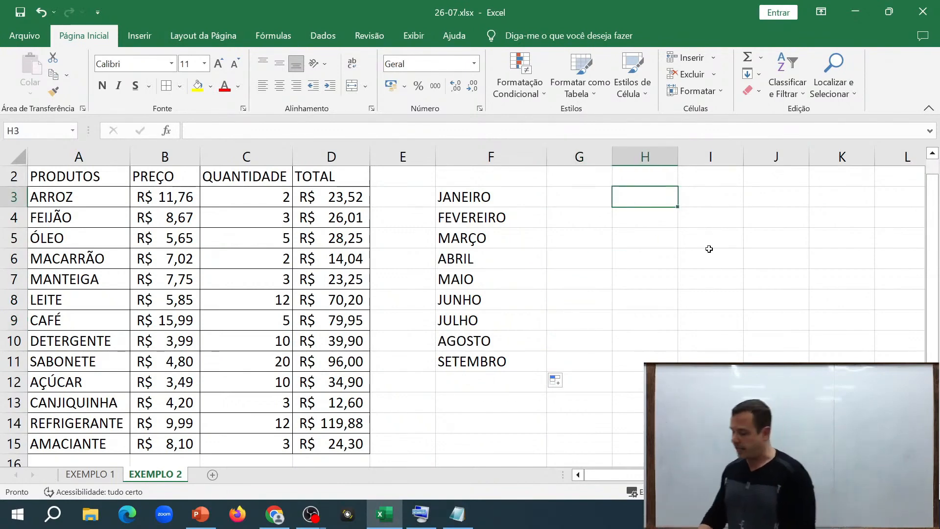
{"action": "type", "text": "1"}
{"action": "key", "text": "Return"}
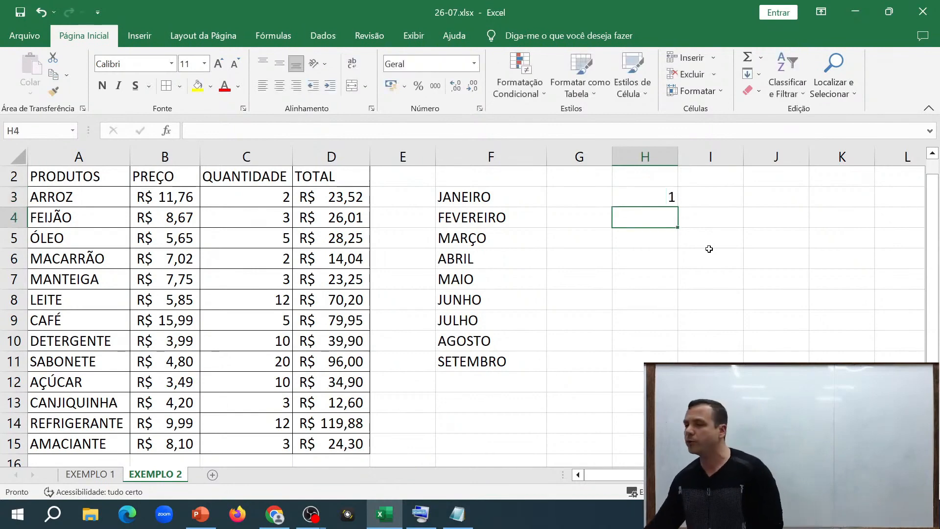
{"action": "left_click", "coordinate": [661, 198]}
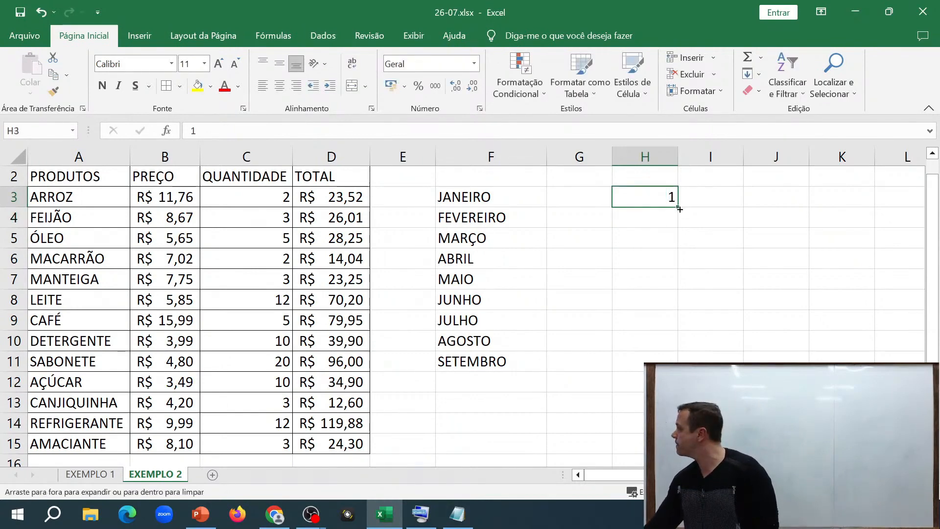
{"action": "left_click_drag", "start_coordinate": [680, 207], "coordinate": [683, 366]}
{"action": "left_click", "coordinate": [590, 308]}
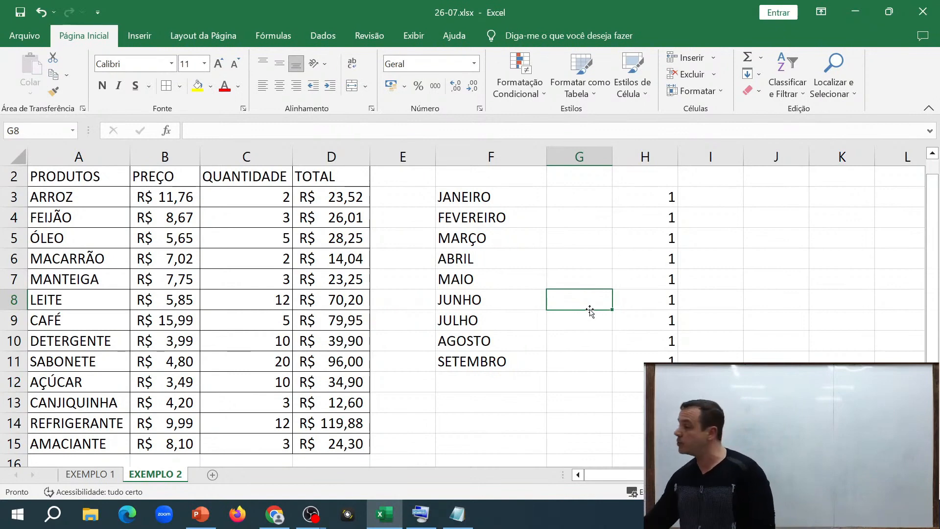
Replace the repeated values below H3 with 2 in H4 and autofill the series from H3:H4 down to H14.
{"action": "left_click_drag", "start_coordinate": [644, 217], "coordinate": [637, 364]}
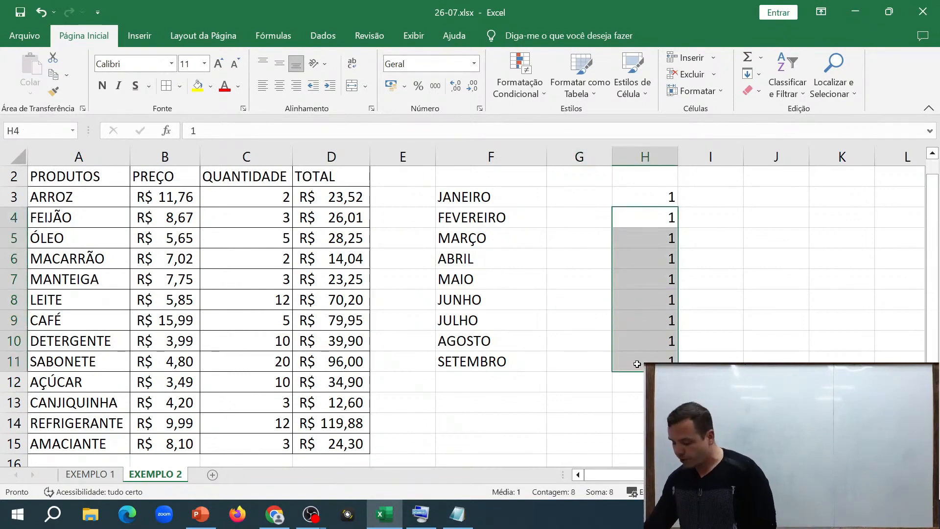
{"action": "key", "text": "Delete"}
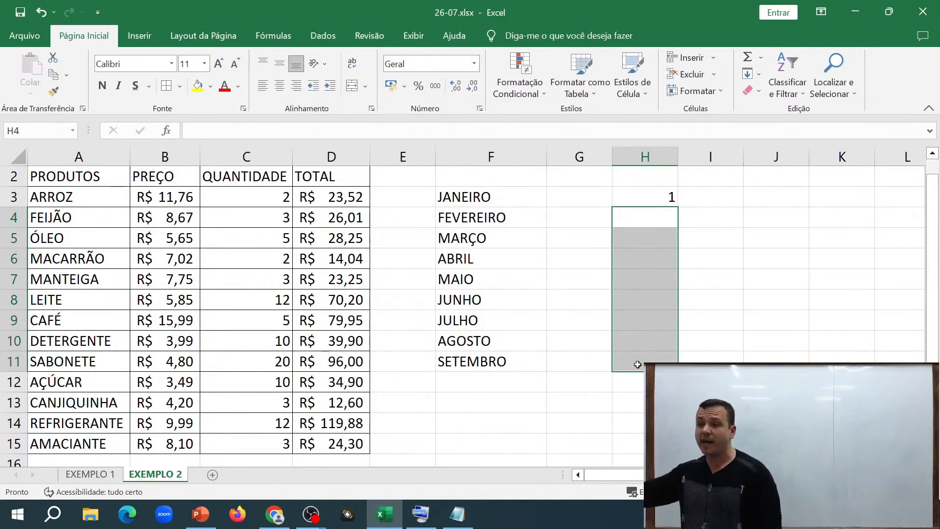
{"action": "left_click", "coordinate": [653, 221]}
{"action": "type", "text": "2"}
{"action": "key", "text": "Return"}
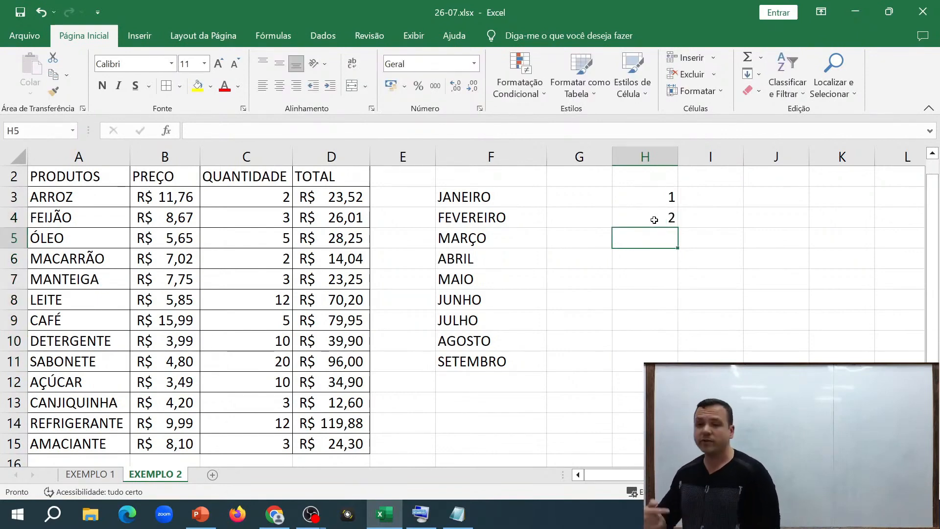
{"action": "left_click", "coordinate": [647, 195]}
{"action": "left_click_drag", "start_coordinate": [645, 206], "coordinate": [636, 428]}
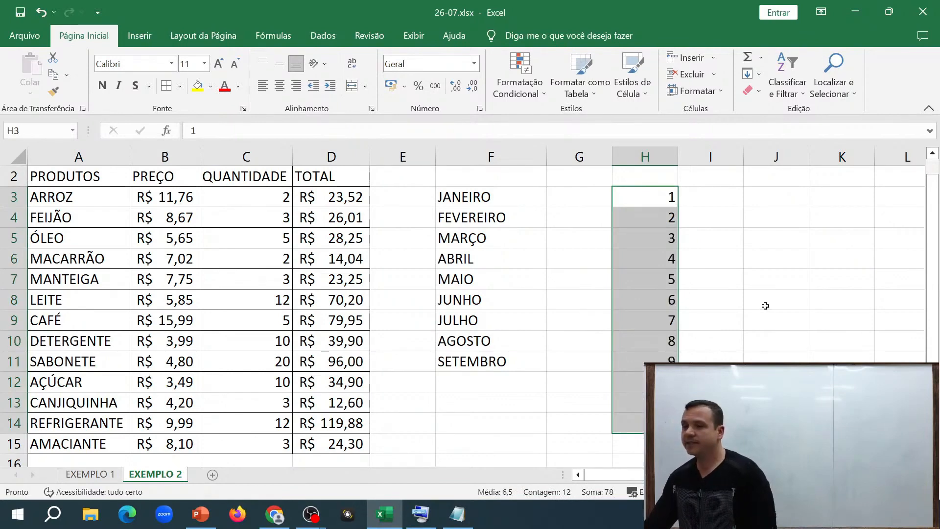
Enter 0 in J3 and 8 in J4, and autofill the series down to J13.
{"action": "left_click", "coordinate": [747, 202]}
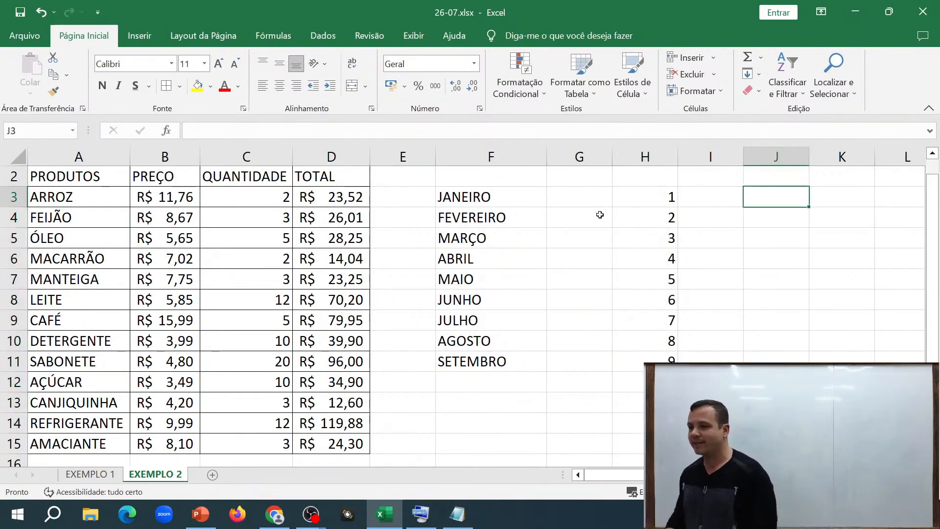
{"action": "type", "text": "0"}
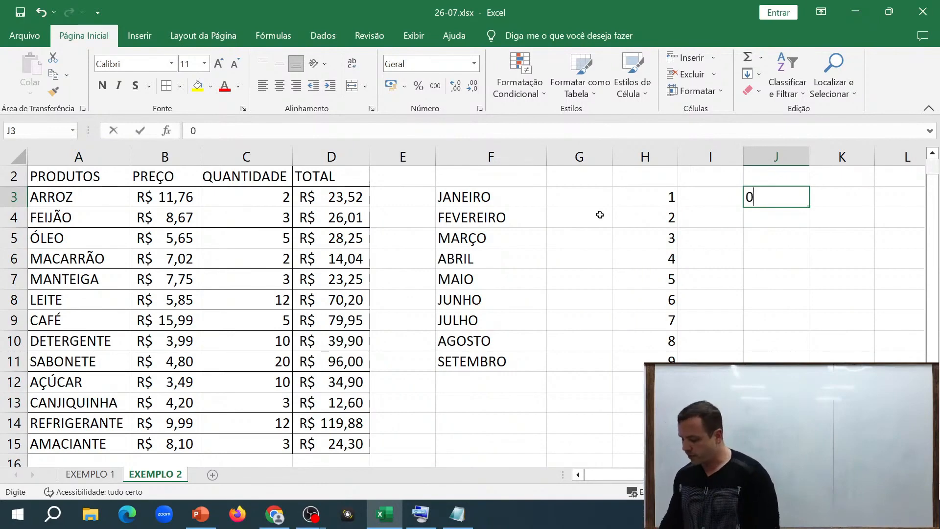
{"action": "key", "text": "Return"}
{"action": "type", "text": "8"}
{"action": "key", "text": "Return"}
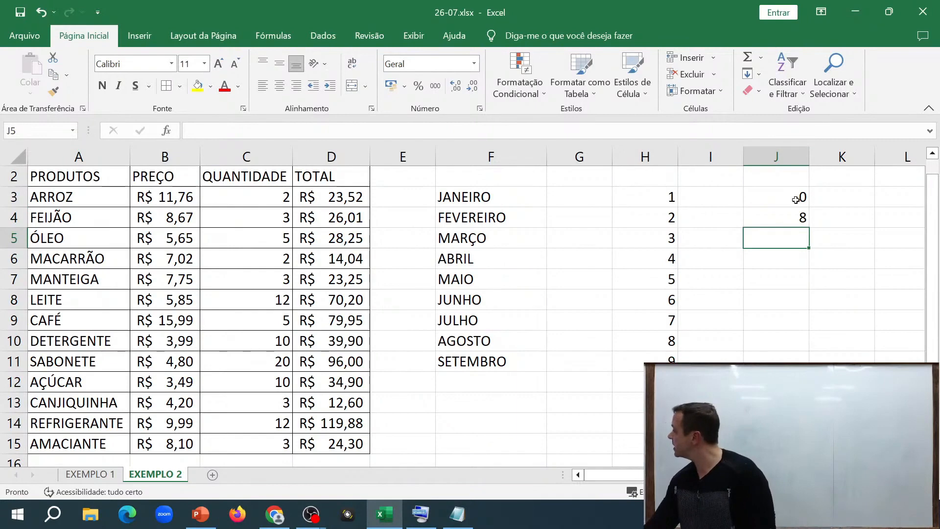
{"action": "left_click_drag", "start_coordinate": [797, 200], "coordinate": [816, 403]}
{"action": "left_click", "coordinate": [656, 297]}
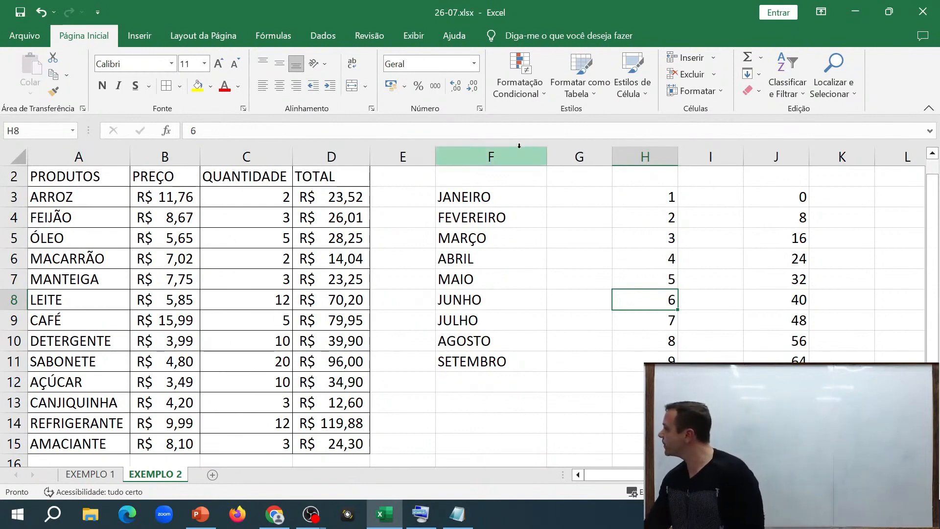
Clear the month and number series from columns F to J.
{"action": "left_click_drag", "start_coordinate": [519, 145], "coordinate": [744, 170]}
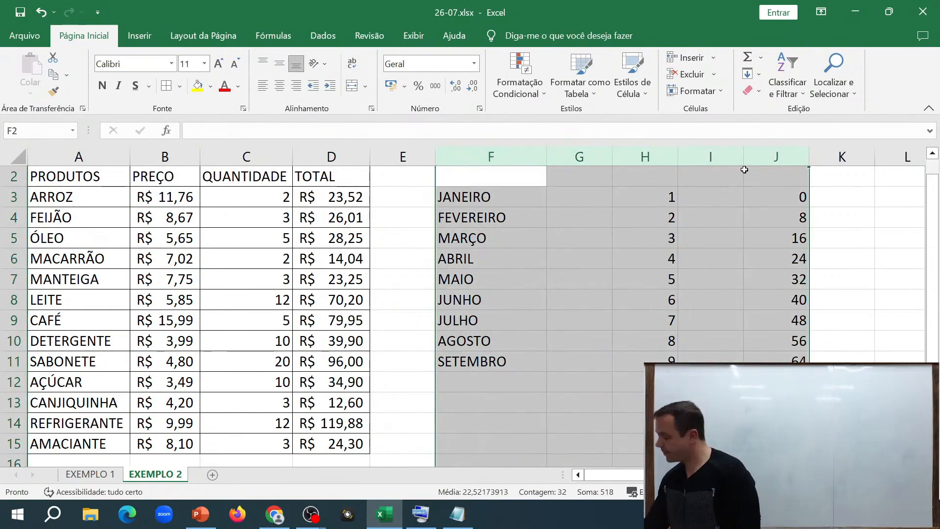
{"action": "key", "text": "Delete"}
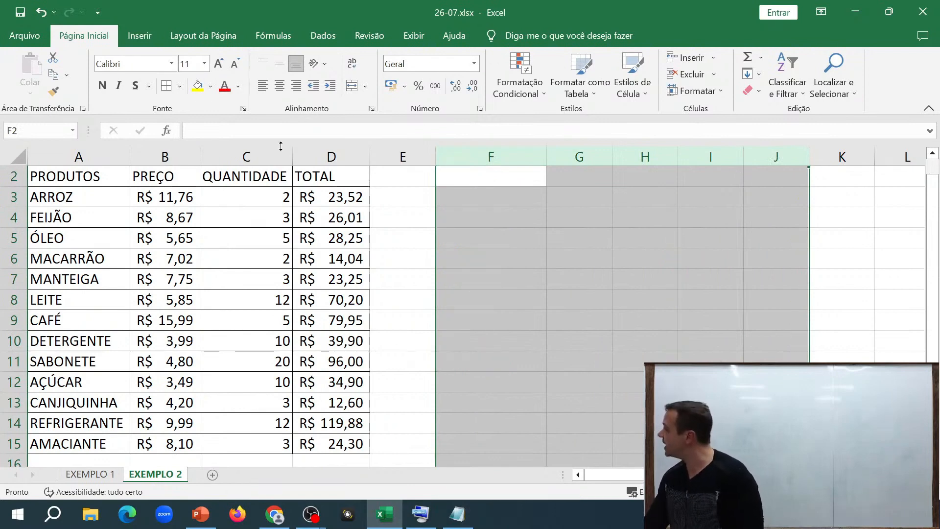
{"action": "left_click", "coordinate": [389, 179]}
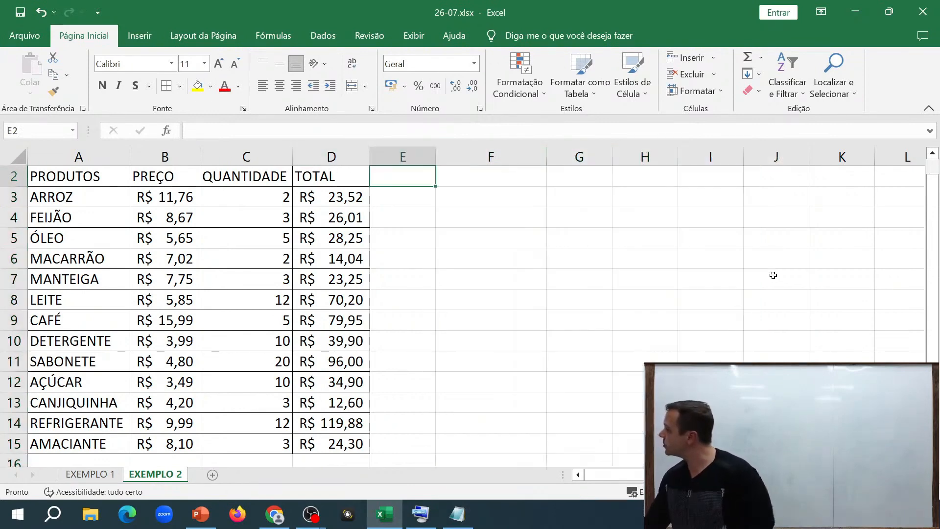
Change the header in cell D2 to TOTAL REAL.
{"action": "double_click", "coordinate": [344, 181]}
{"action": "type", "text": "RE"}
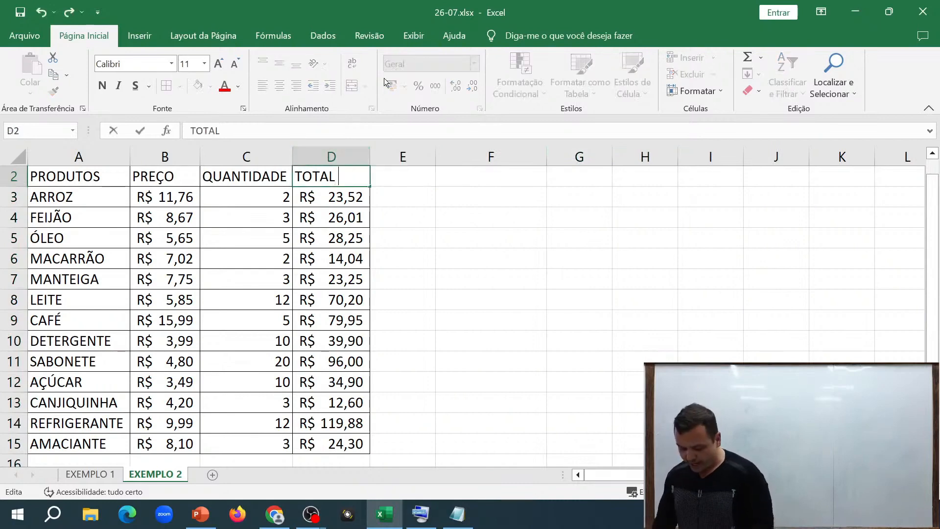
{"action": "type", "text": "AL"}
{"action": "key", "text": "Return"}
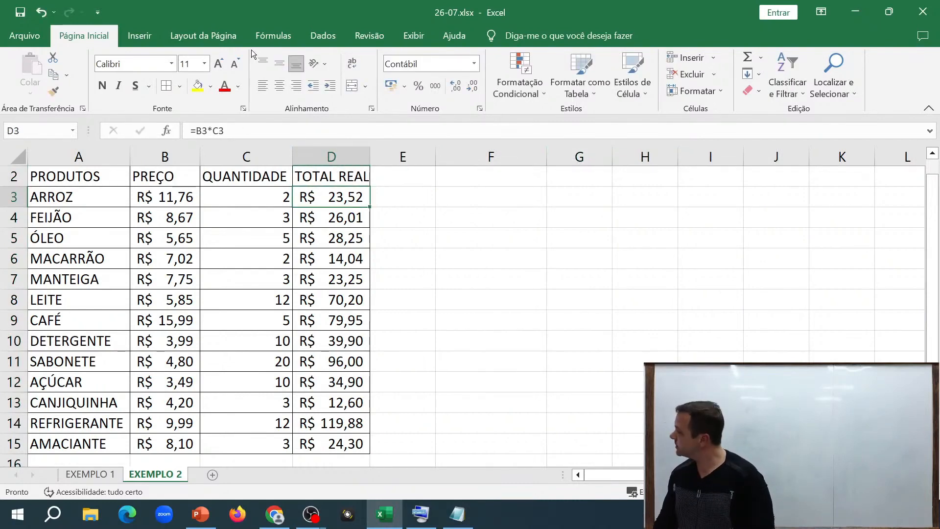
Enter the header TOTAL EM DÓLAR in cell E2 and fit column E to its text.
{"action": "left_click", "coordinate": [385, 174]}
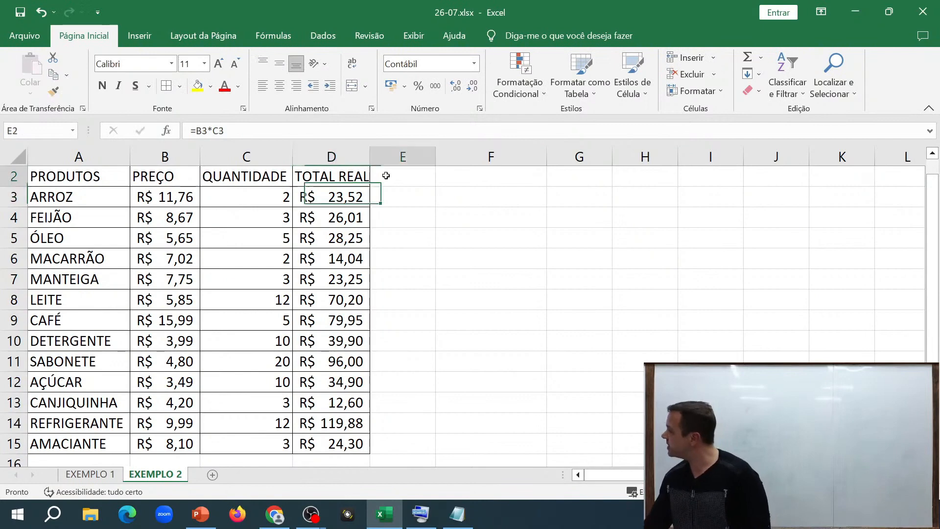
{"action": "type", "text": "TOTA"}
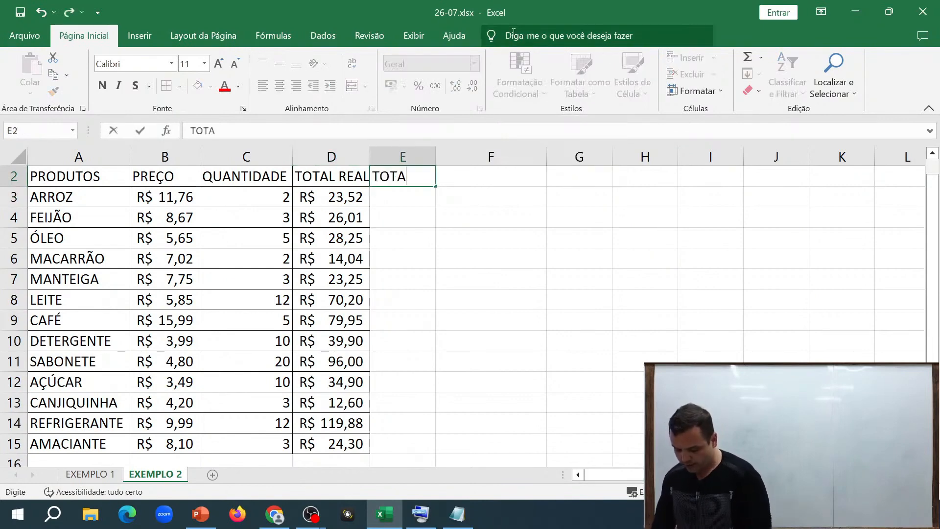
{"action": "type", "text": "L EM DÓLAR"}
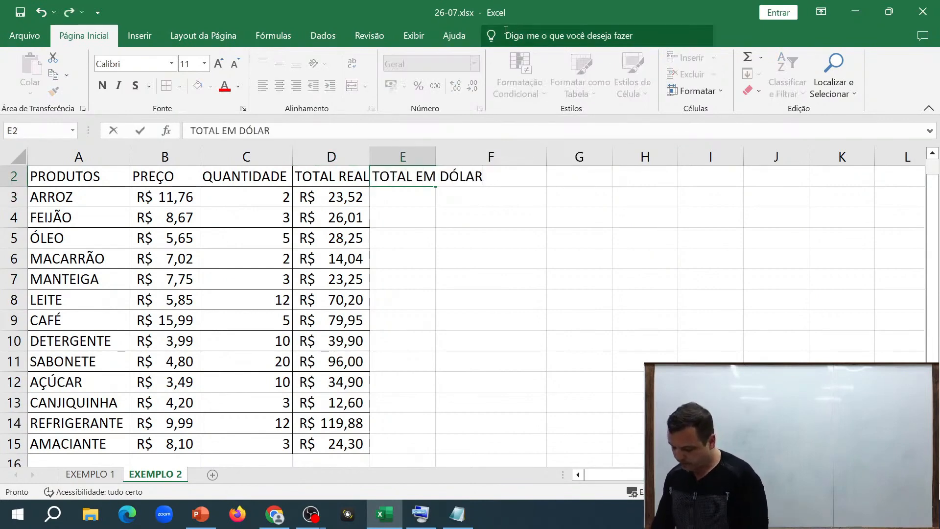
{"action": "key", "text": "Return"}
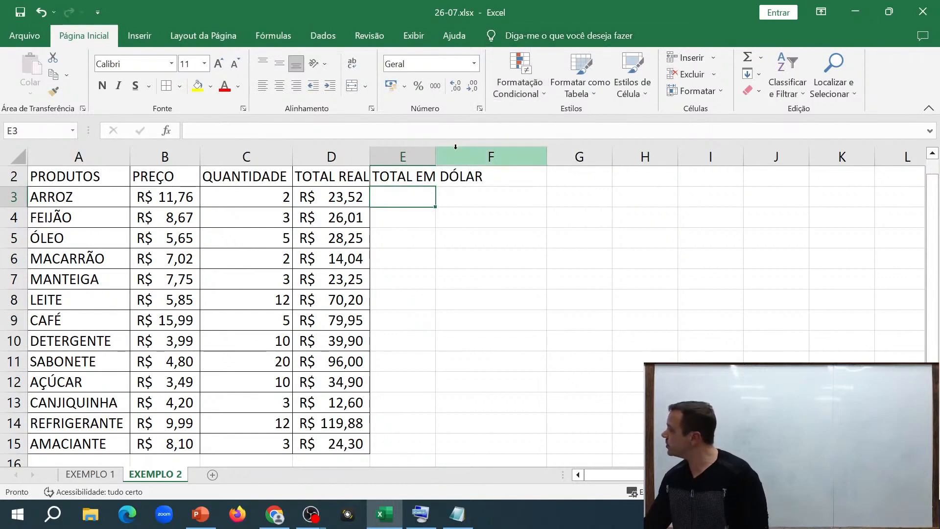
{"action": "double_click", "coordinate": [435, 153]}
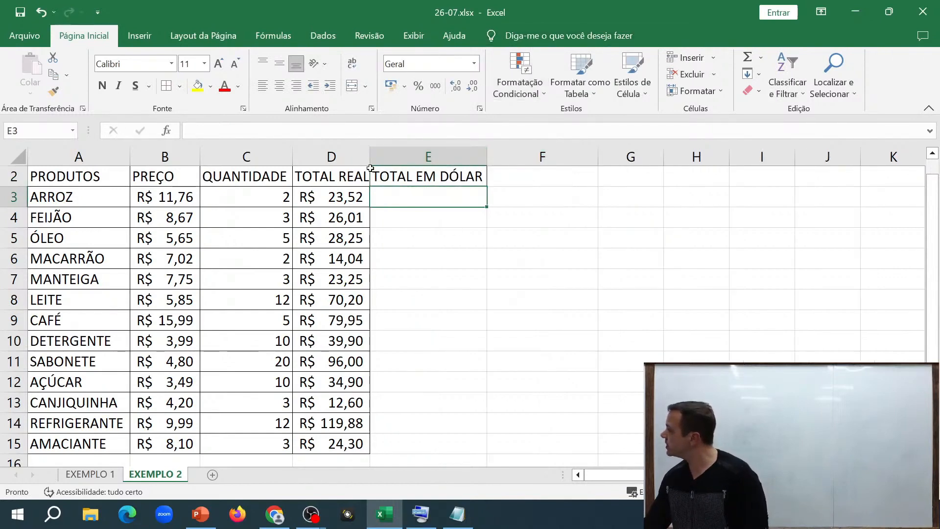
Extend the merged and centered LISTA DE SUPERMERCADO title across cells A1:E1.
{"action": "scroll", "coordinate": [113, 181], "scroll_direction": "up", "scroll_amount": 1}
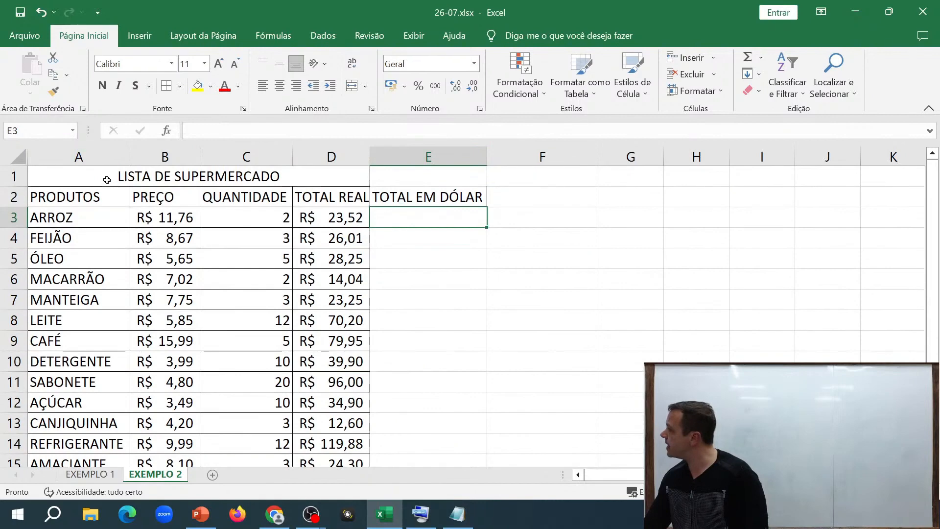
{"action": "left_click_drag", "start_coordinate": [107, 180], "coordinate": [376, 177]}
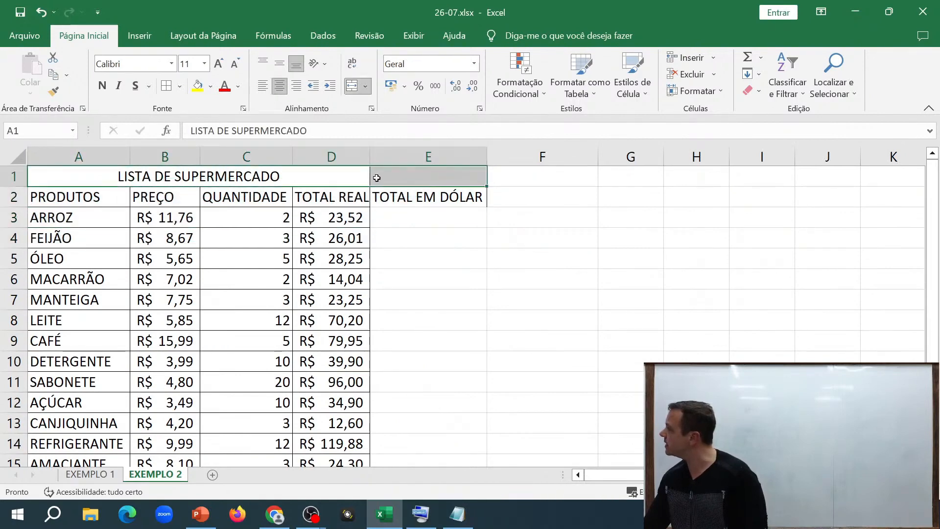
{"action": "left_click", "coordinate": [351, 86]}
{"action": "left_click", "coordinate": [351, 86]}
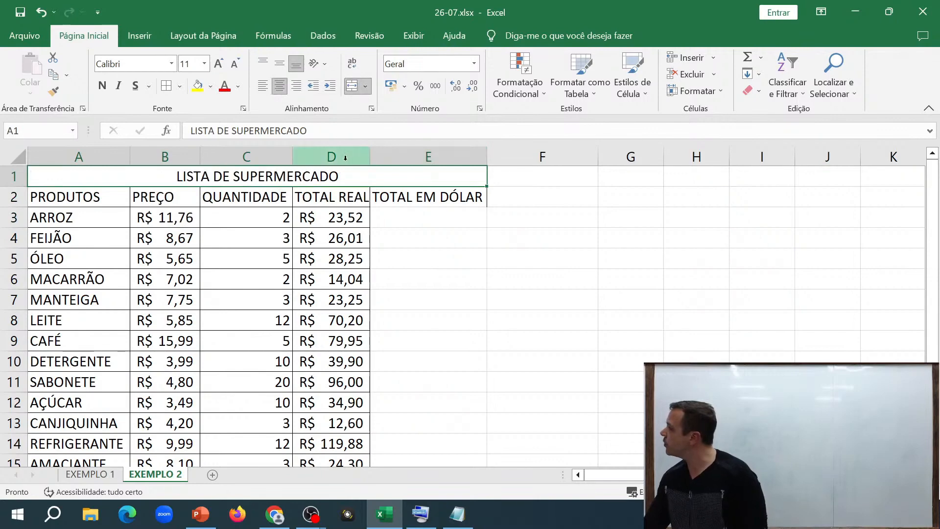
Apply borders to all cells of the supermarket list, A1:E15, including the new column E.
{"action": "left_click_drag", "start_coordinate": [357, 176], "coordinate": [415, 386]}
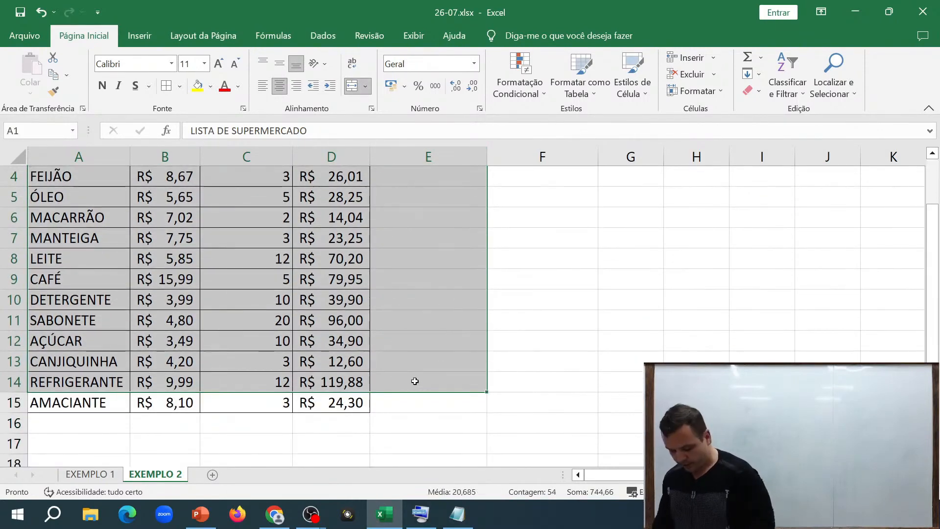
{"action": "key", "text": "shift+Down"}
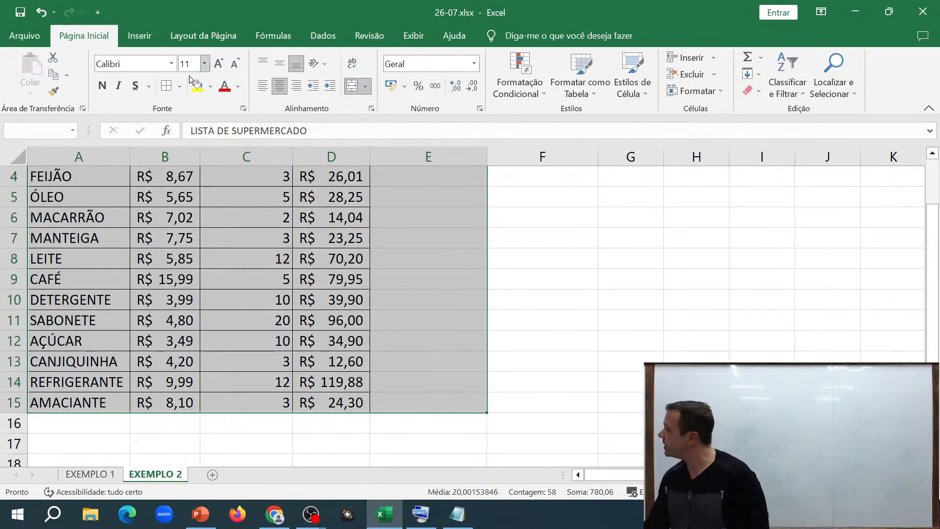
{"action": "scroll", "coordinate": [441, 449], "scroll_direction": "up", "scroll_amount": 1}
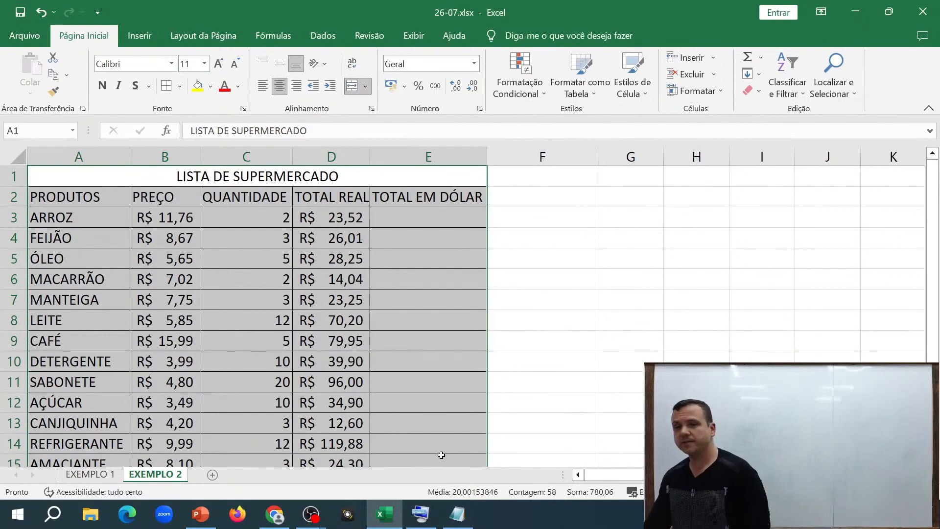
{"action": "scroll", "coordinate": [529, 352], "scroll_direction": "down", "scroll_amount": 2}
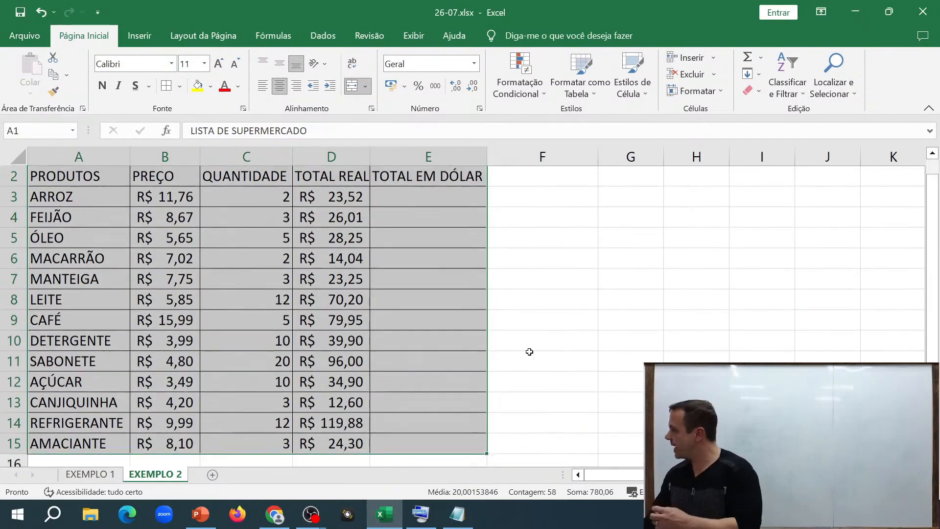
{"action": "scroll", "coordinate": [529, 351], "scroll_direction": "up", "scroll_amount": 2}
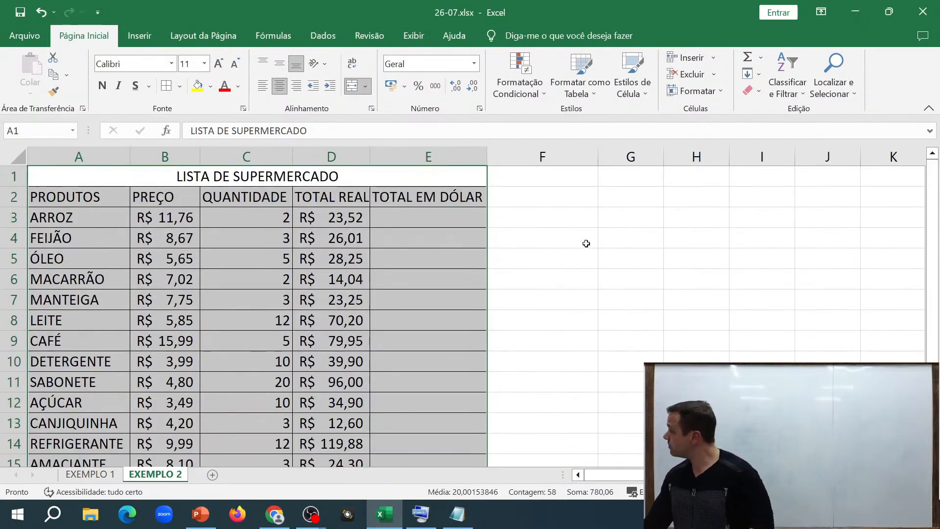
Enter the label COTAÇÃO DÓLAR in cell G4 and fit column G to its text.
{"action": "left_click", "coordinate": [615, 231]}
{"action": "type", "text": "CO"}
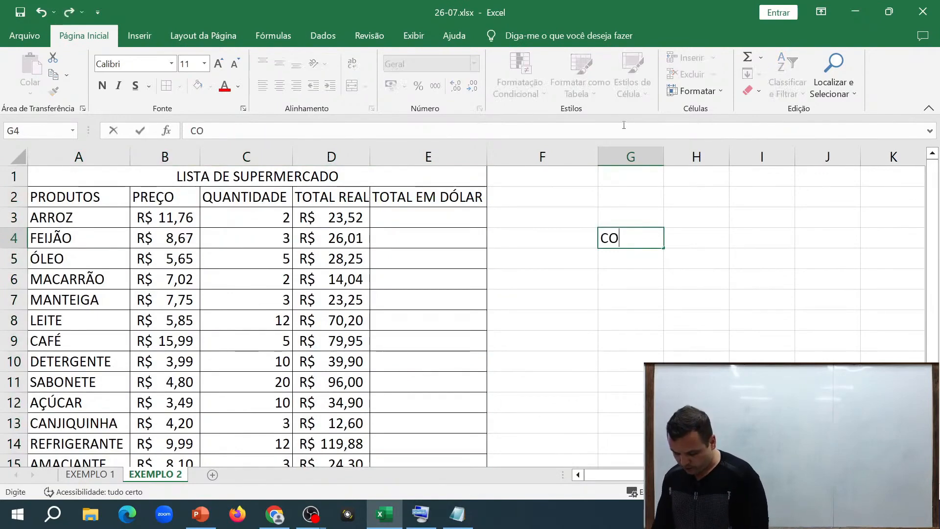
{"action": "type", "text": "TAÇÃO DÓ"}
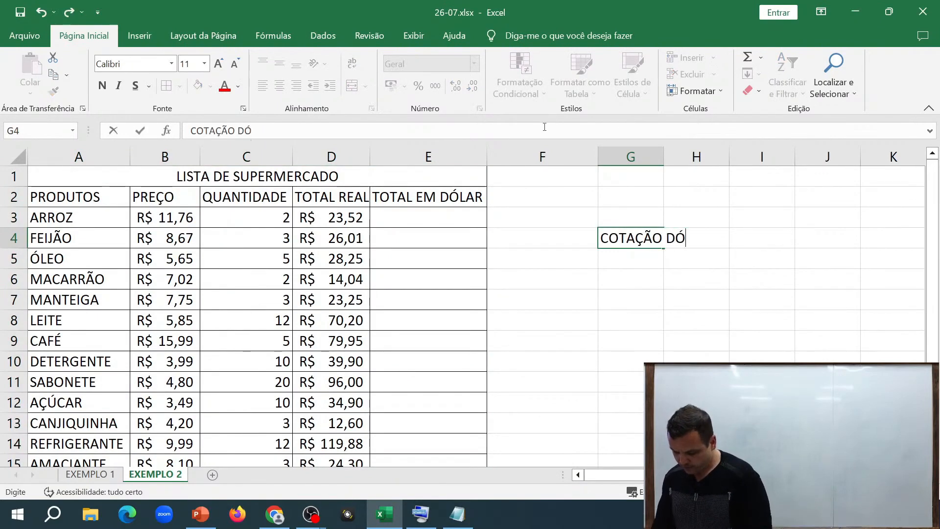
{"action": "type", "text": "LAR"}
{"action": "key", "text": "Tab"}
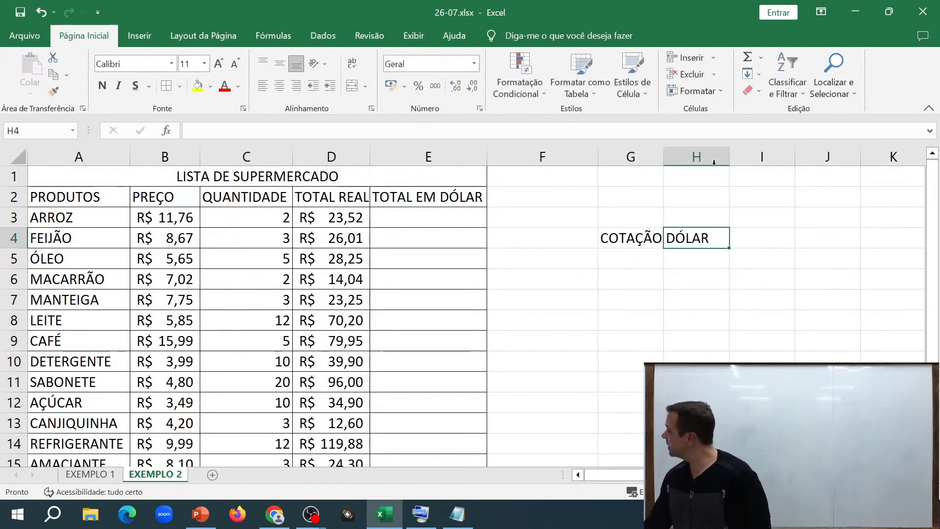
{"action": "double_click", "coordinate": [663, 157]}
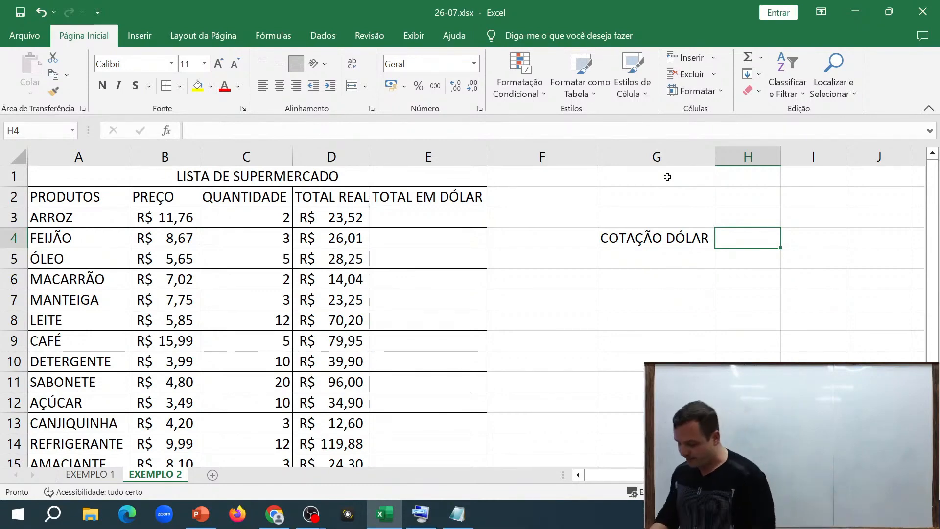
Enter the exchange rate 4,74 in cell H4 and format it as Brazilian reais in accounting format.
{"action": "type", "text": "4,74"}
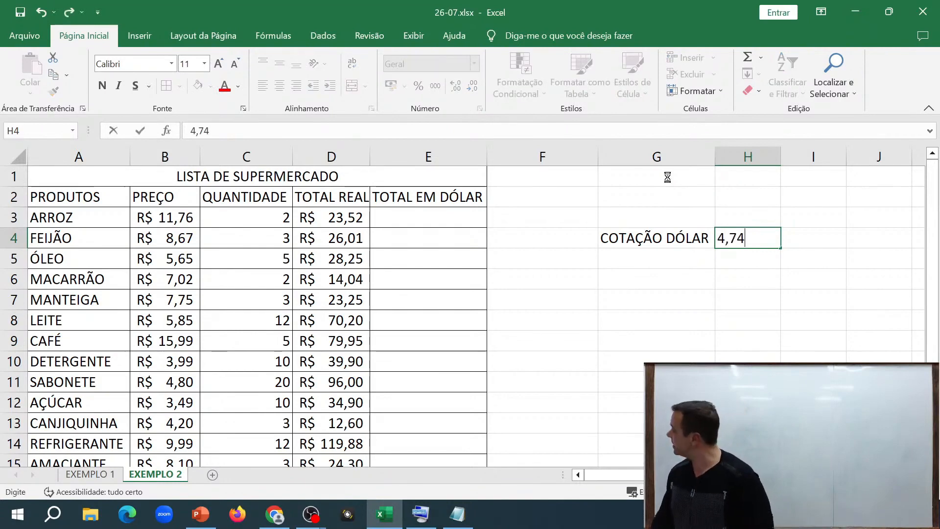
{"action": "key", "text": "Return"}
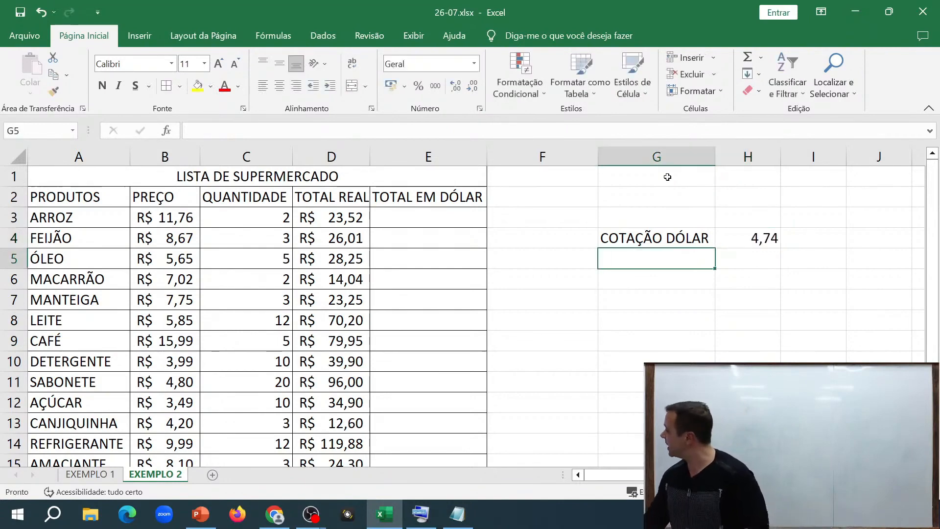
{"action": "left_click", "coordinate": [760, 236]}
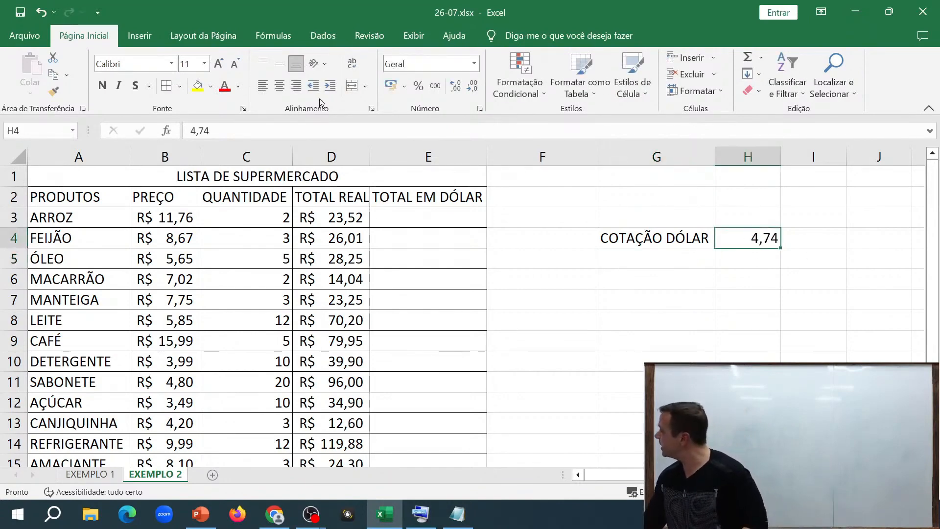
{"action": "left_click", "coordinate": [390, 85]}
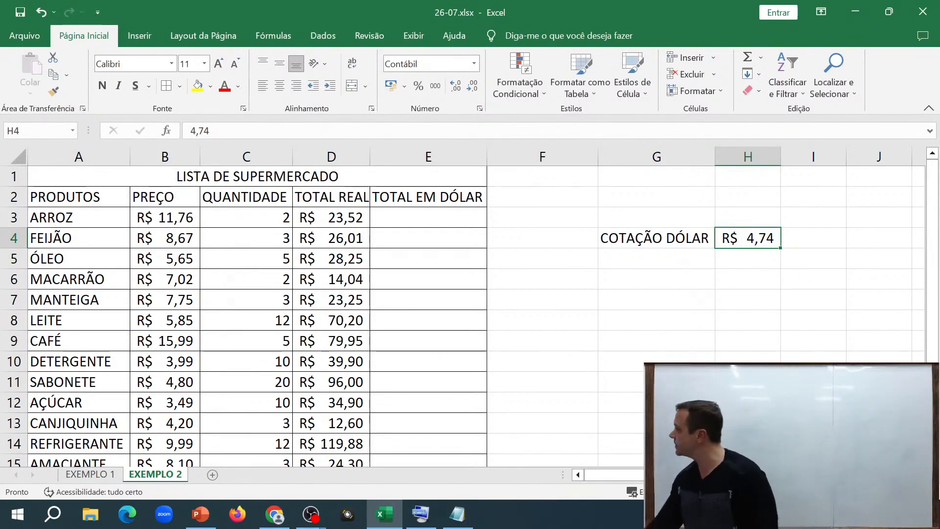
Enter the formula =D3/H4 in cell E3 to convert the ARROZ total to dollars.
{"action": "left_click", "coordinate": [443, 219]}
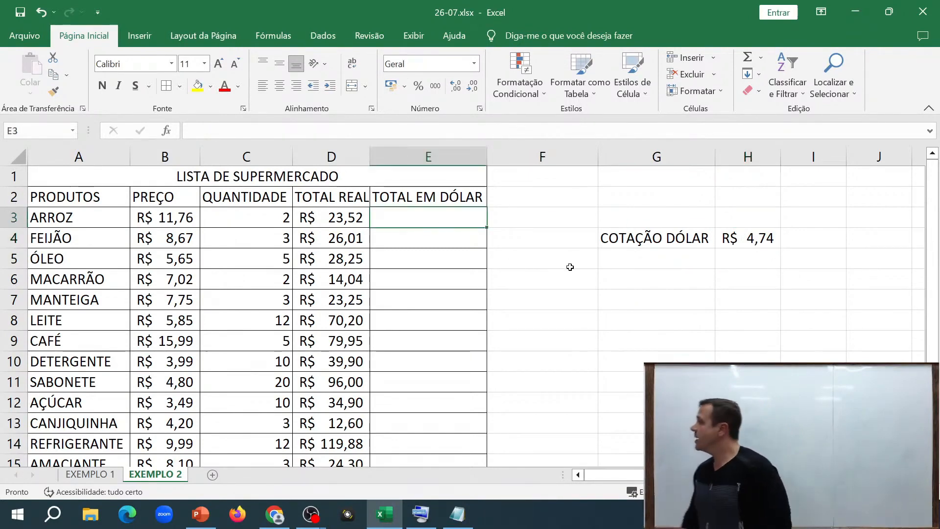
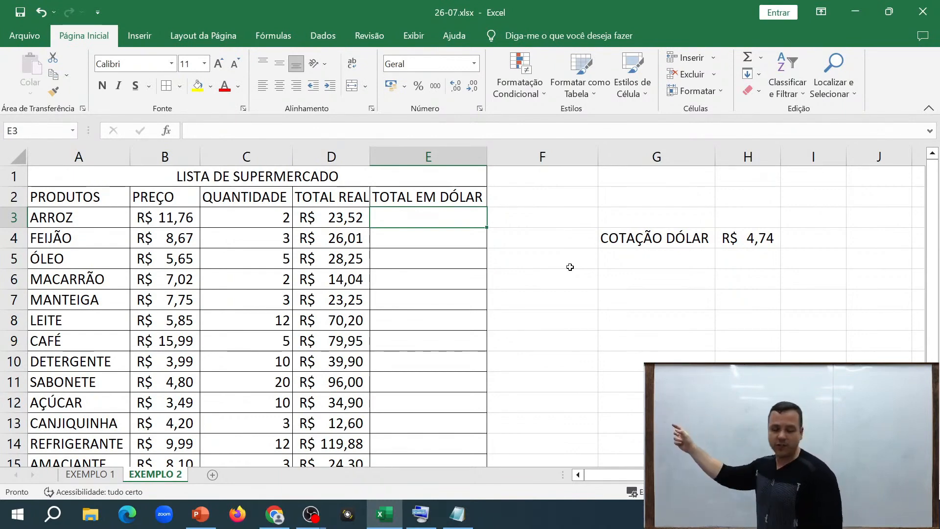
{"action": "type", "text": "="}
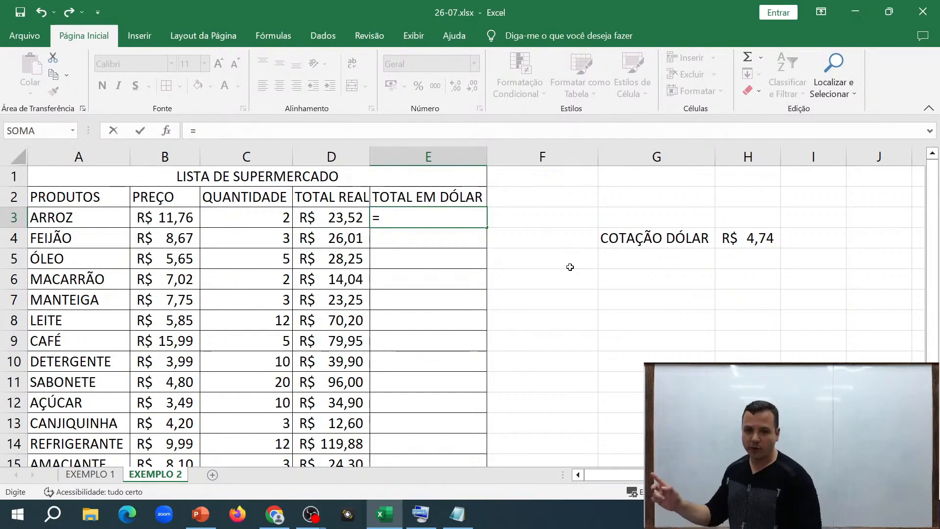
{"action": "type", "text": "D3/"}
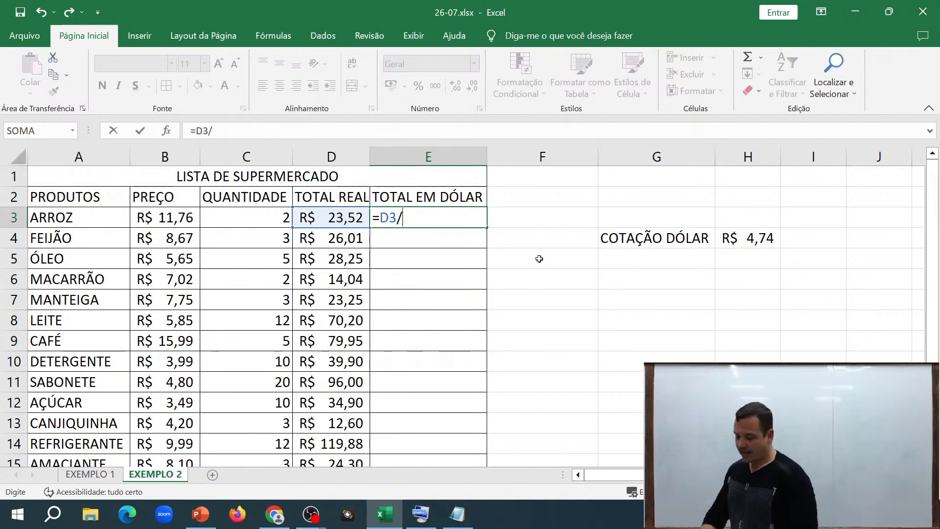
{"action": "type", "text": "H4"}
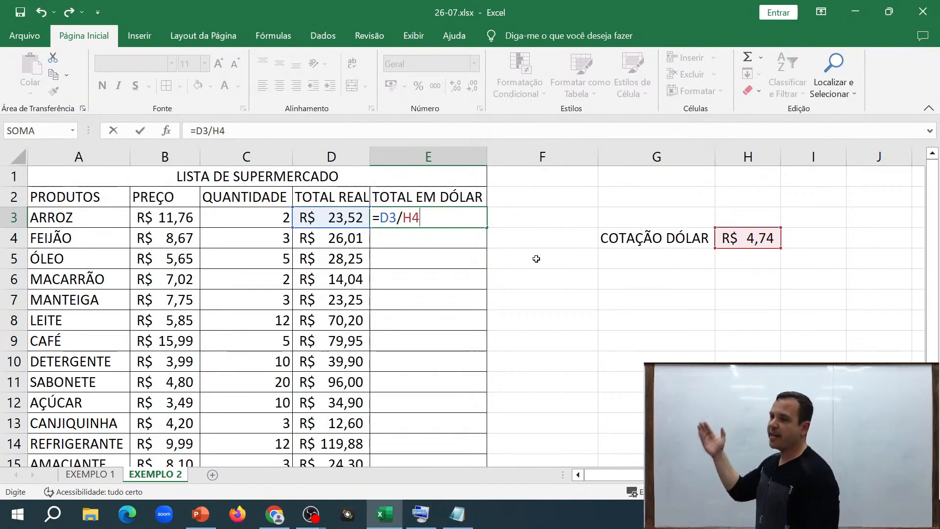
{"action": "key", "text": "Return"}
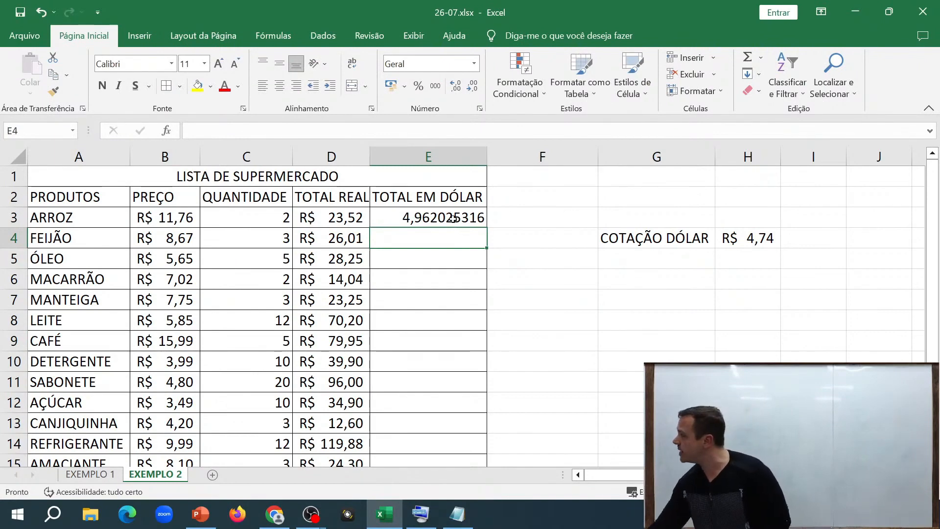
Format the TOTAL EM DÓLAR cells E3:E15 with the $ Inglês (Estados Unidos) accounting format.
{"action": "left_click_drag", "start_coordinate": [452, 218], "coordinate": [464, 429]}
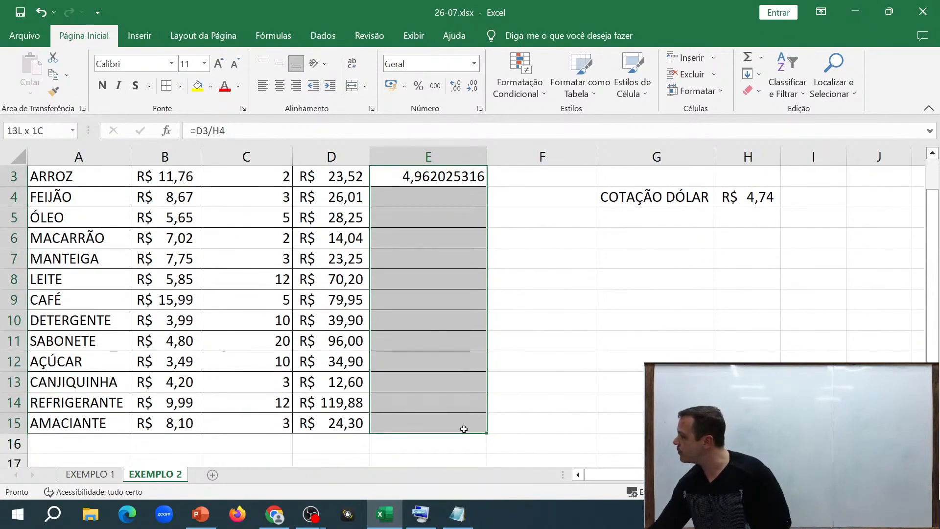
{"action": "scroll", "coordinate": [463, 429], "scroll_direction": "up", "scroll_amount": 1}
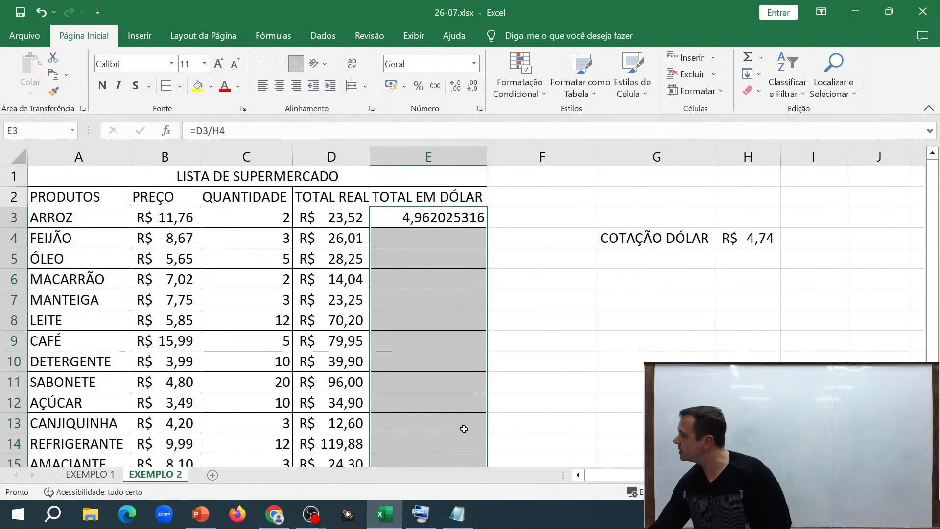
{"action": "left_click", "coordinate": [404, 87]}
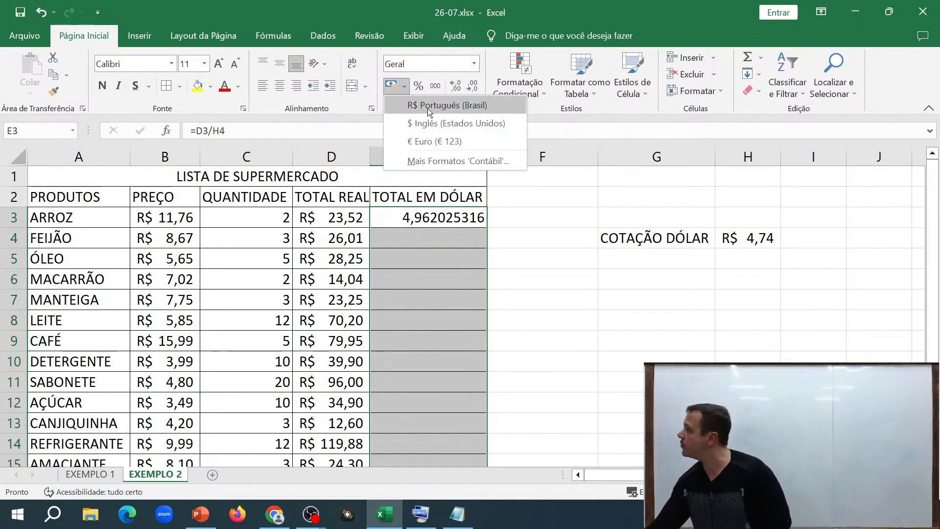
{"action": "left_click", "coordinate": [440, 124]}
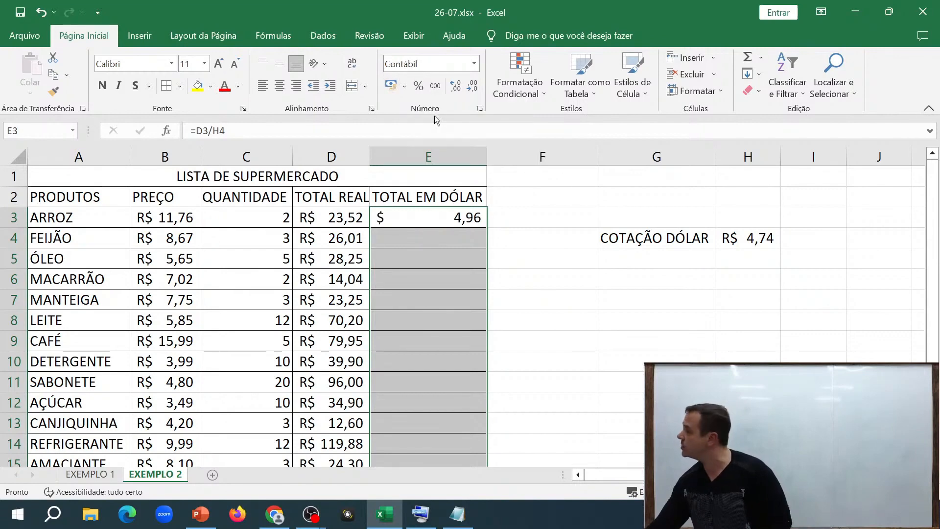
Change the dollar exchange rate in cell H4 to 5.
{"action": "left_click", "coordinate": [441, 221]}
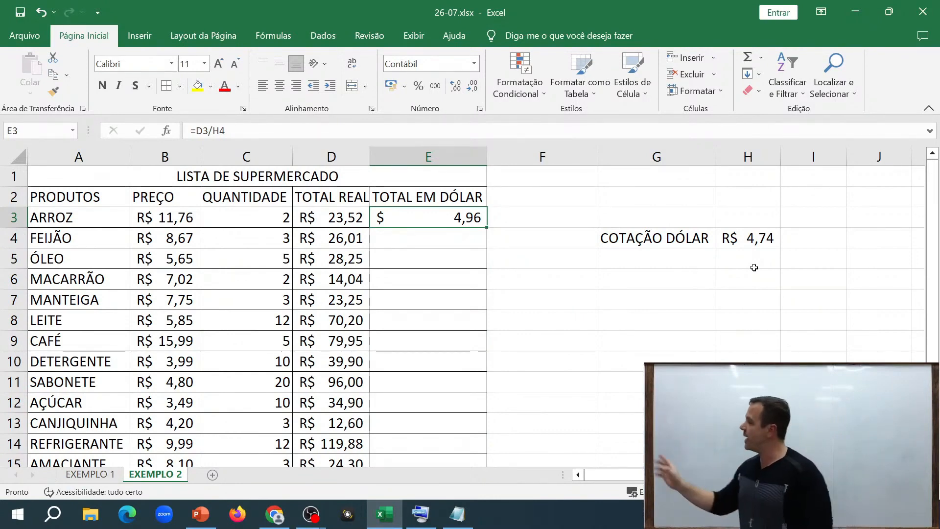
{"action": "left_click", "coordinate": [755, 239]}
{"action": "type", "text": "5"}
{"action": "key", "text": "Return"}
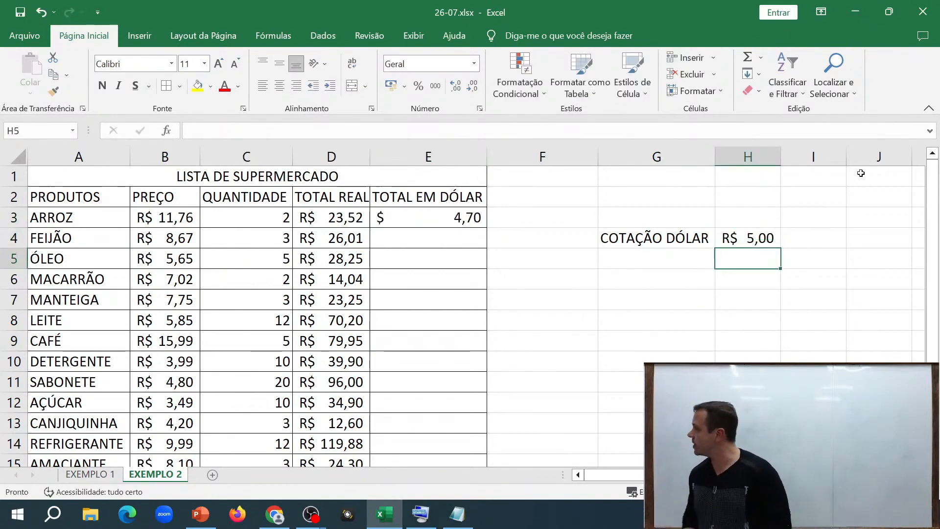